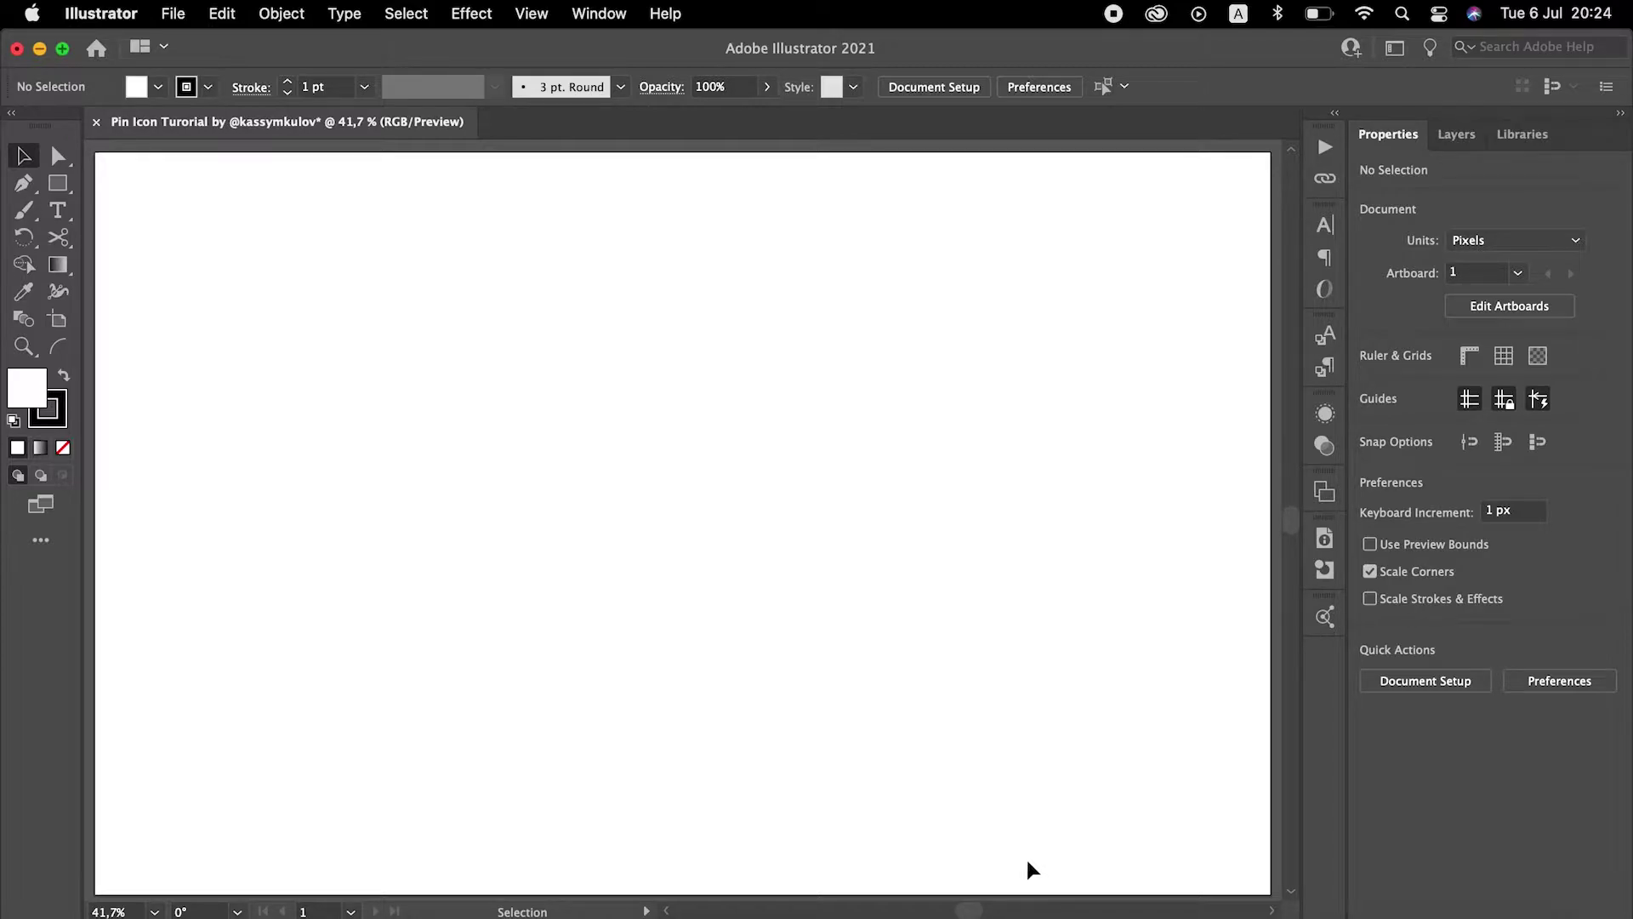
- Set the fill to None and keep a 1 pt stroke aligned to center
{"action": "left_click", "coordinate": [157, 88]}
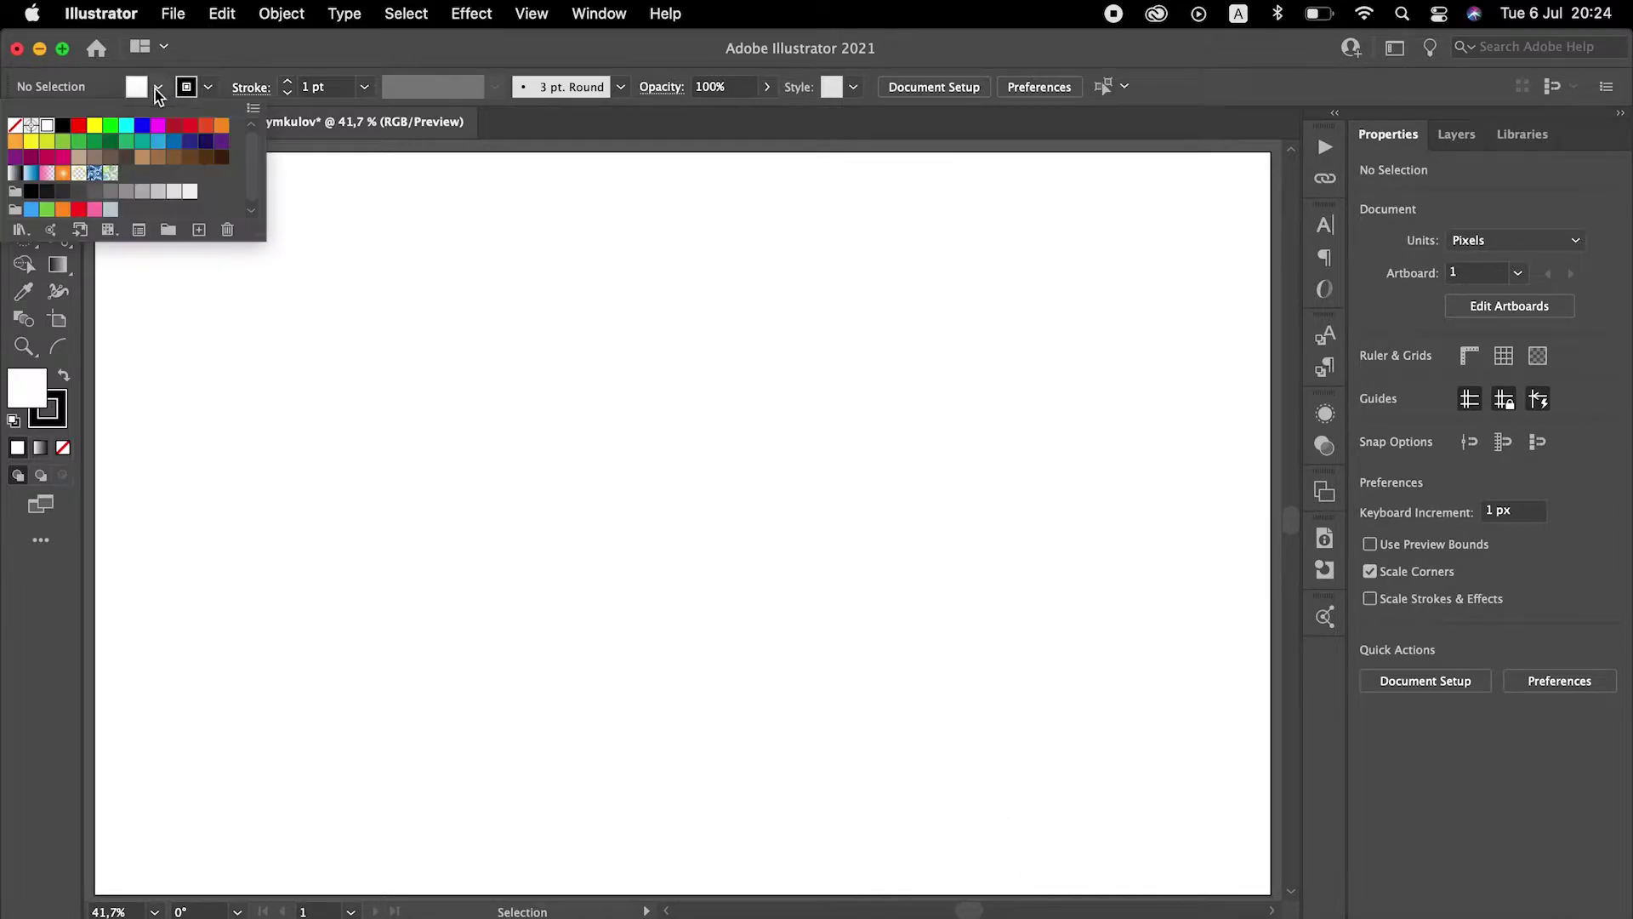
{"action": "left_click", "coordinate": [18, 128]}
{"action": "left_click", "coordinate": [254, 88]}
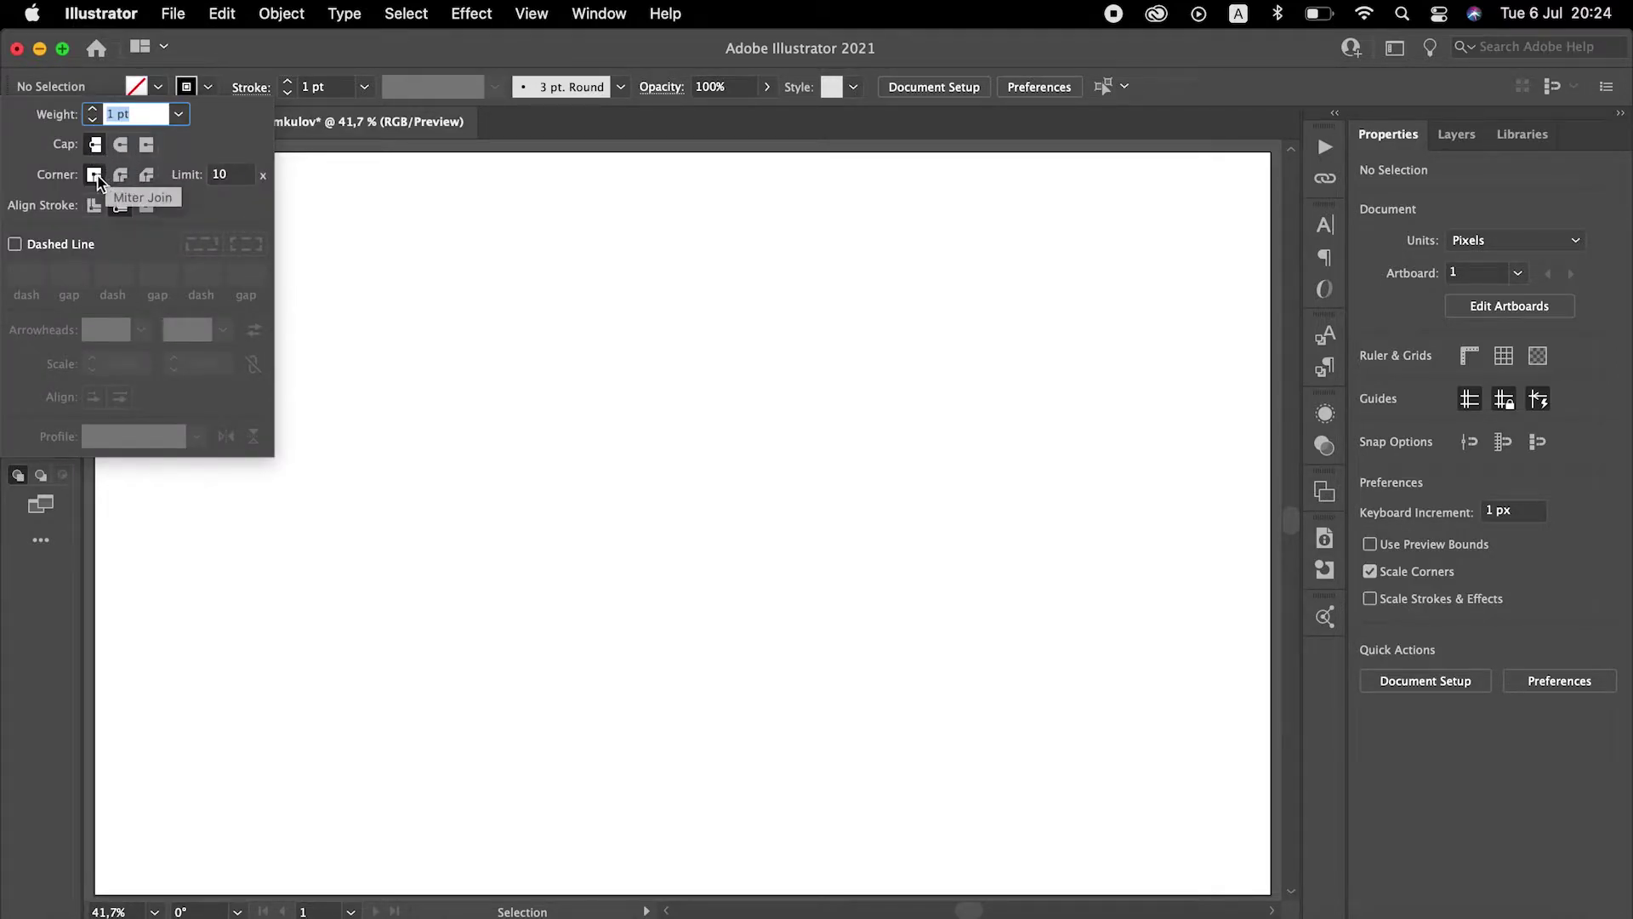
{"action": "left_click", "coordinate": [96, 207]}
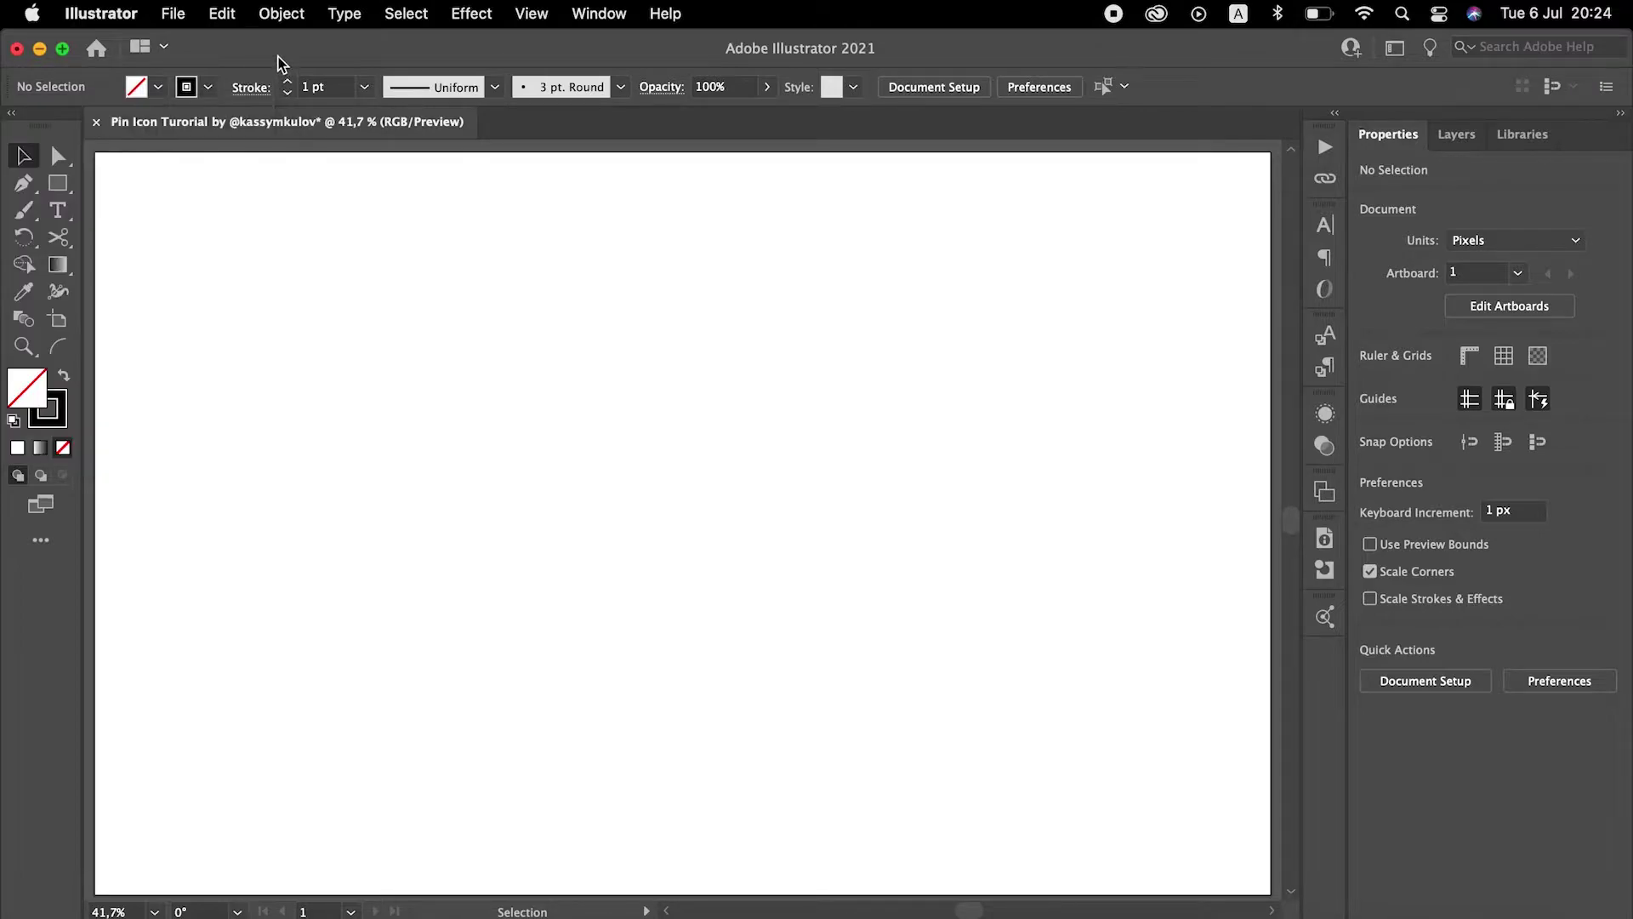
- Draw a circle with the Ellipse tool on the left of the artboard
{"action": "left_click", "coordinate": [72, 184]}
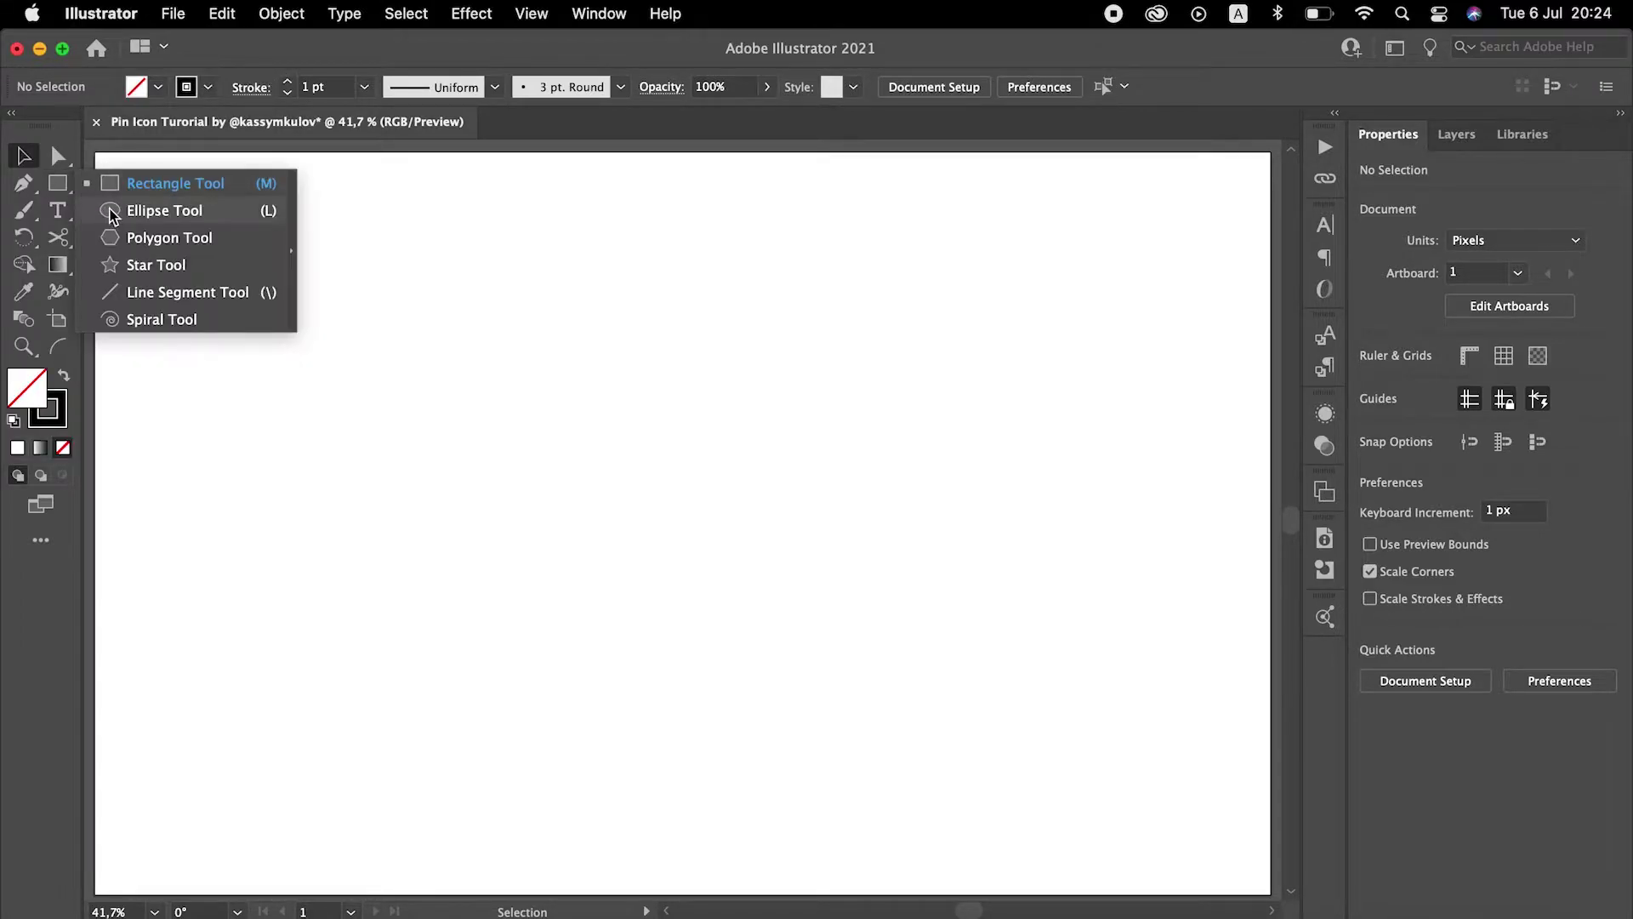
{"action": "left_click", "coordinate": [164, 210]}
{"action": "left_click_drag", "start_coordinate": [302, 348], "coordinate": [499, 546]}
{"action": "key", "text": "v"}
{"action": "left_click", "coordinate": [631, 487]}
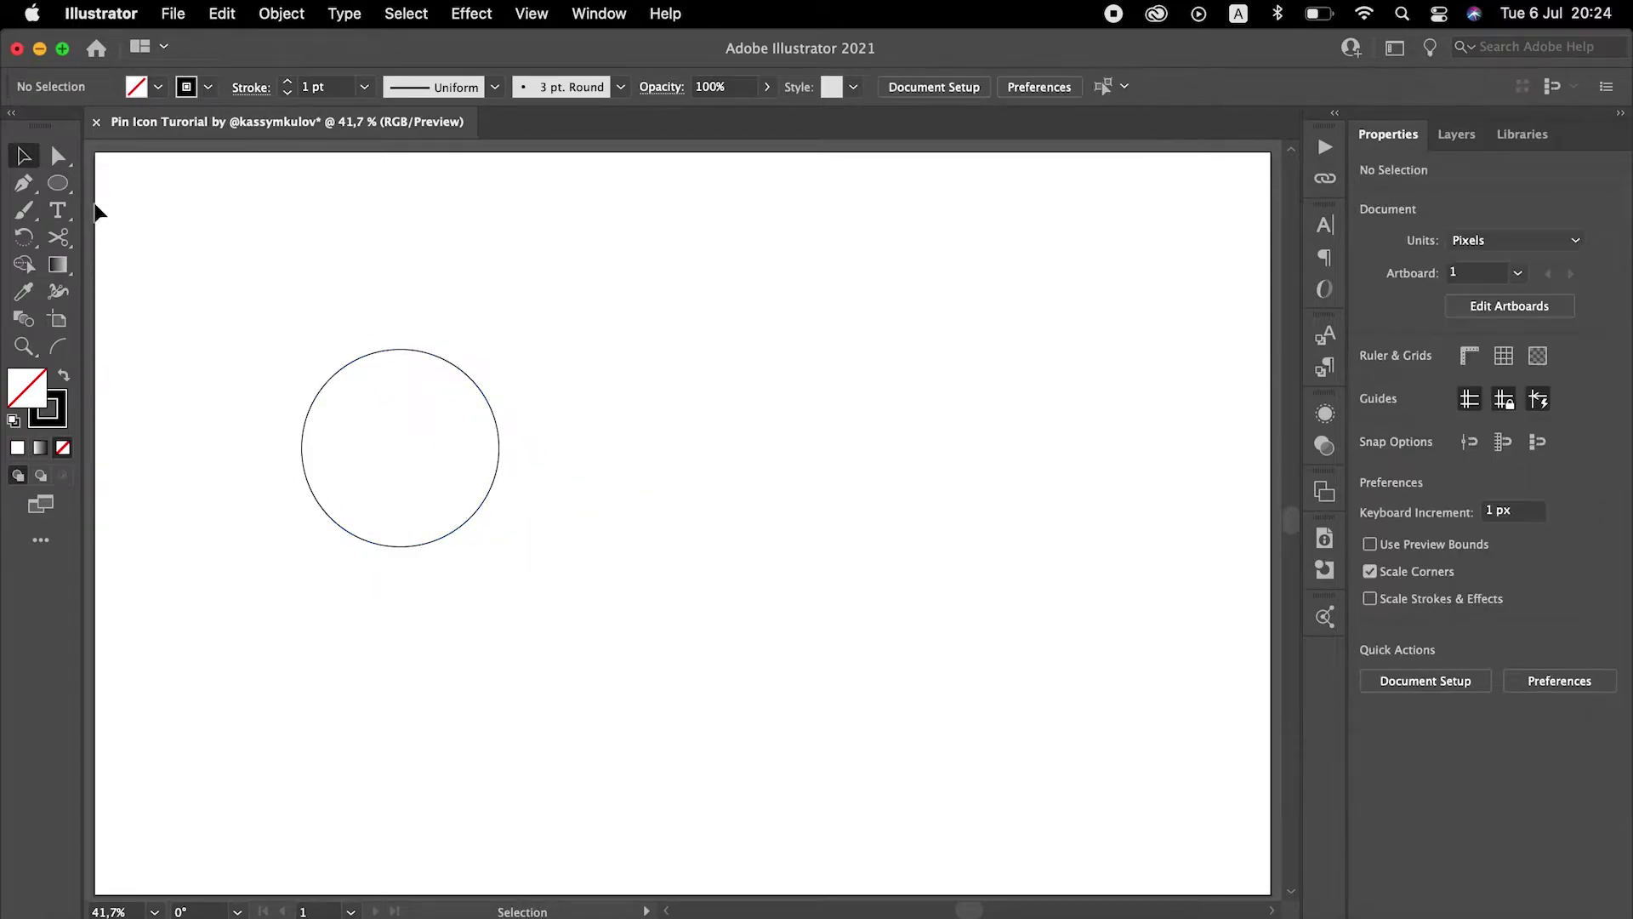
- Draw a square from the circle's centre and unite it with the circle
{"action": "left_click", "coordinate": [58, 183]}
{"action": "left_click", "coordinate": [109, 185]}
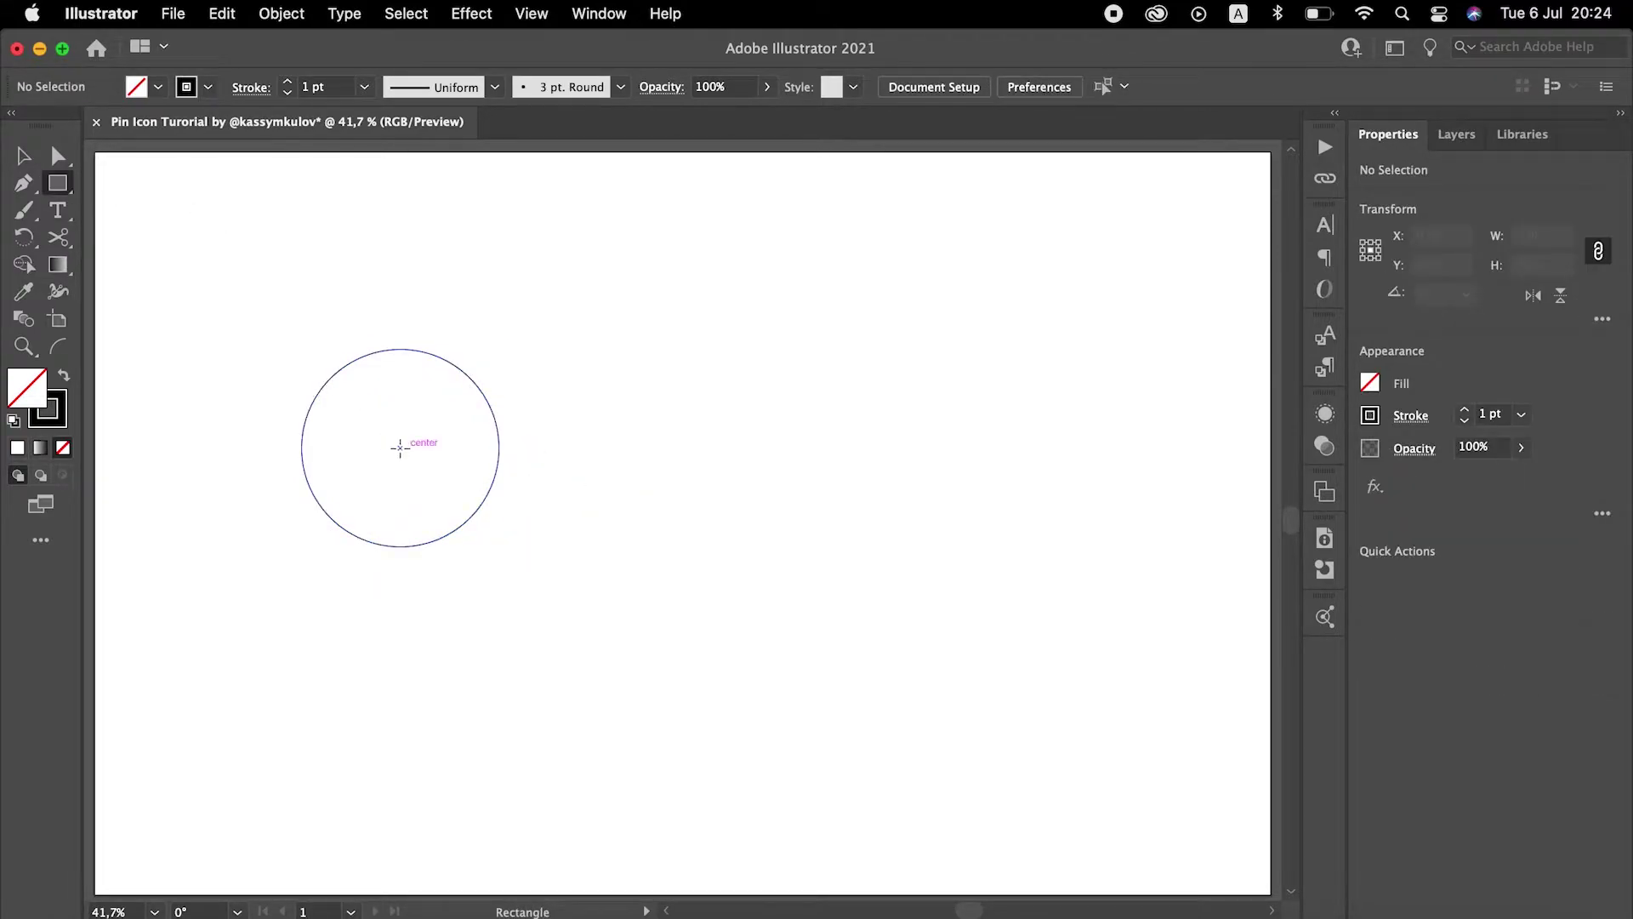
{"action": "mouse_move", "coordinate": [400, 448]}
{"action": "left_mouse_down"}
{"action": "mouse_move", "coordinate": [499, 527]}
{"action": "mouse_move", "coordinate": [390, 438]}
{"action": "left_mouse_up"}
{"action": "key", "text": "v"}
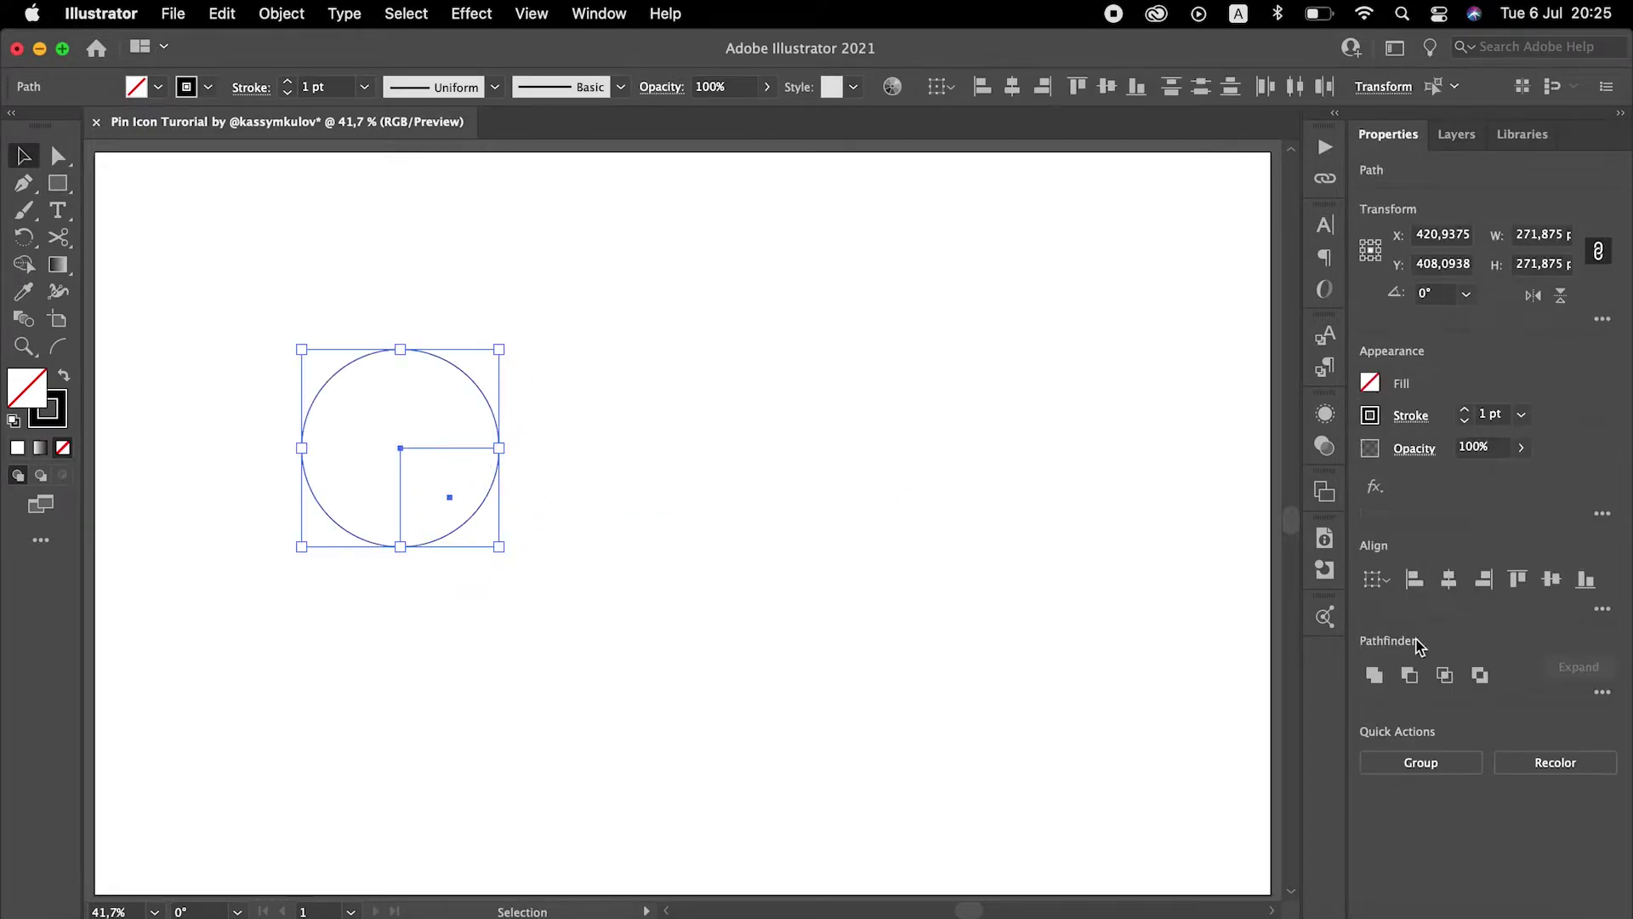
{"action": "left_click", "coordinate": [1376, 679]}
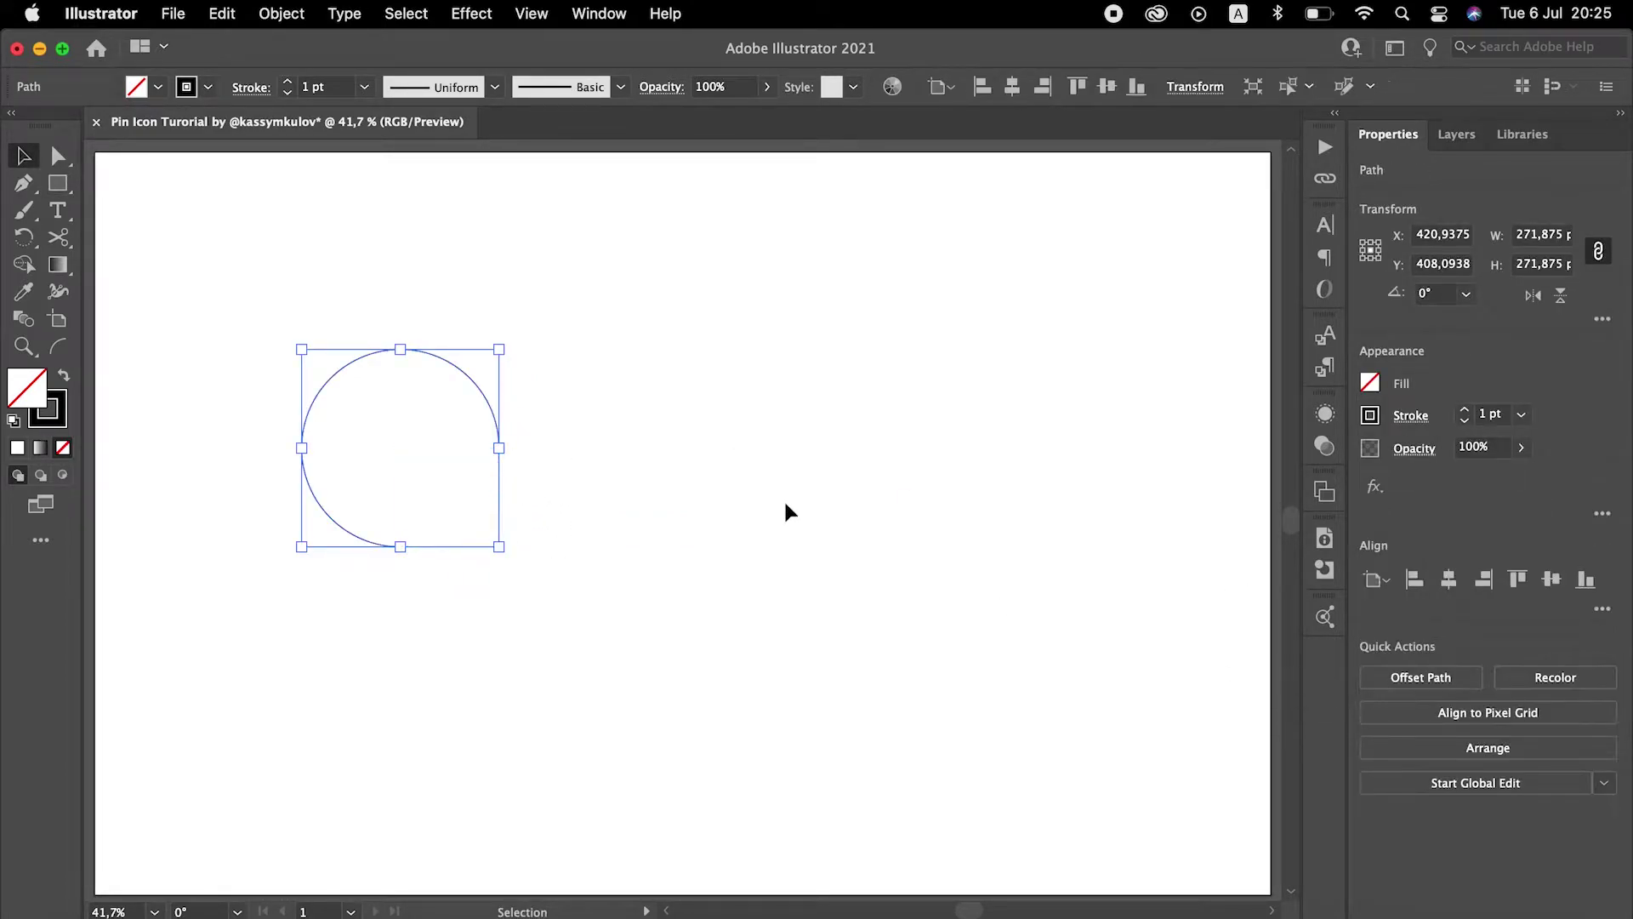
- Rotate the shape to 315°, merge it with Shape Builder, and set width to 256 px
{"action": "left_click_drag", "start_coordinate": [511, 338], "coordinate": [572, 422]}
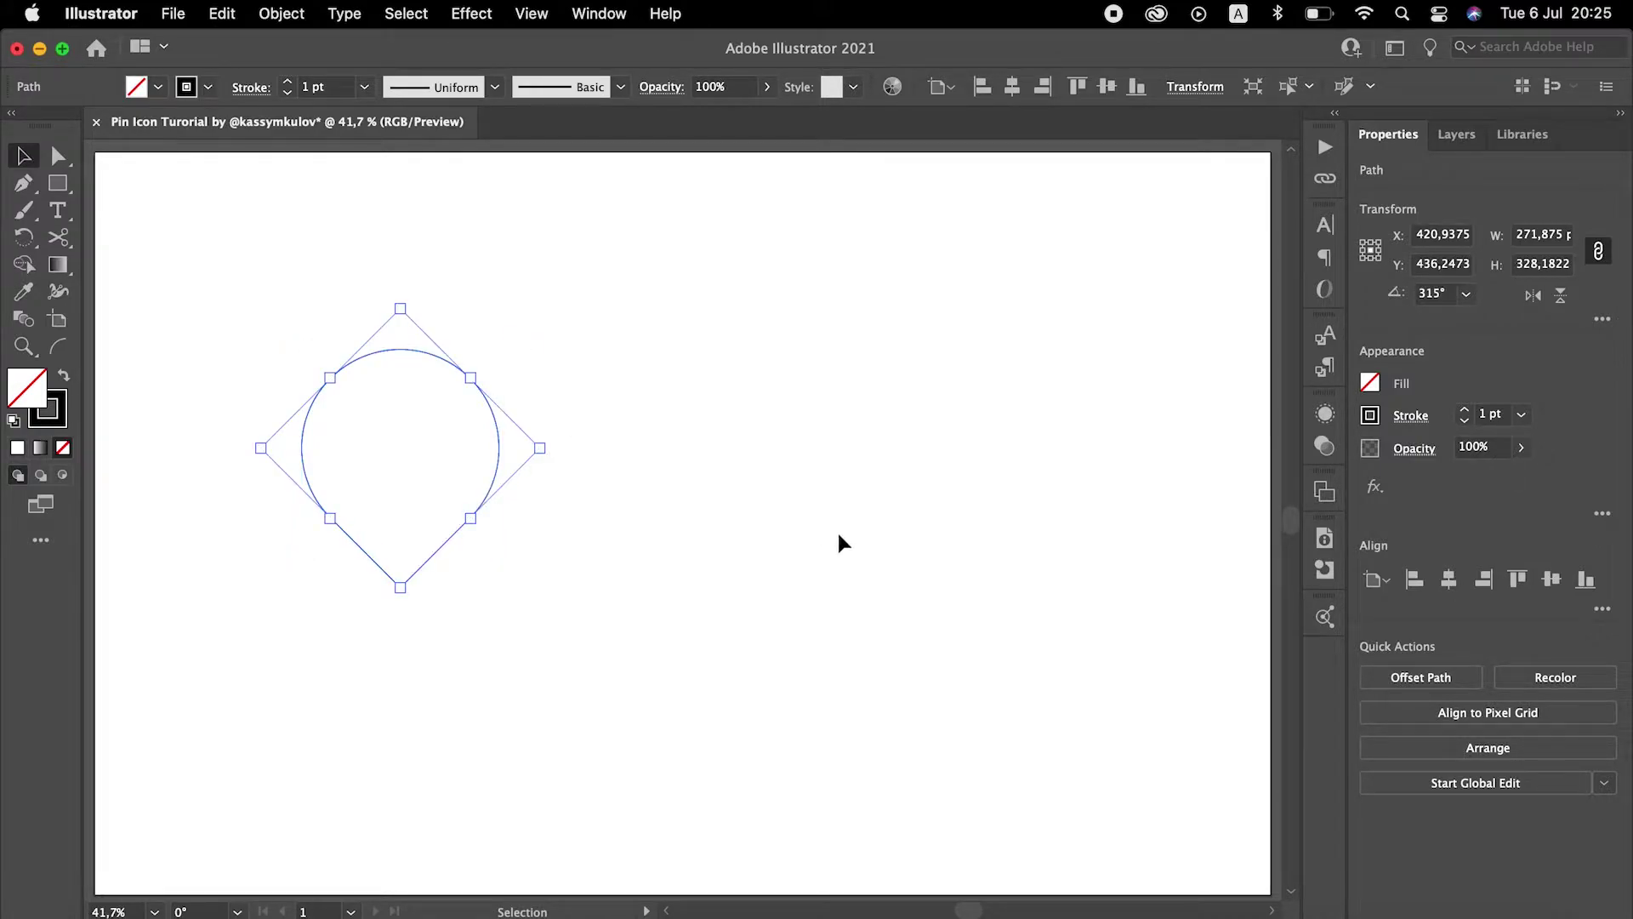
{"action": "key", "text": "shift+m"}
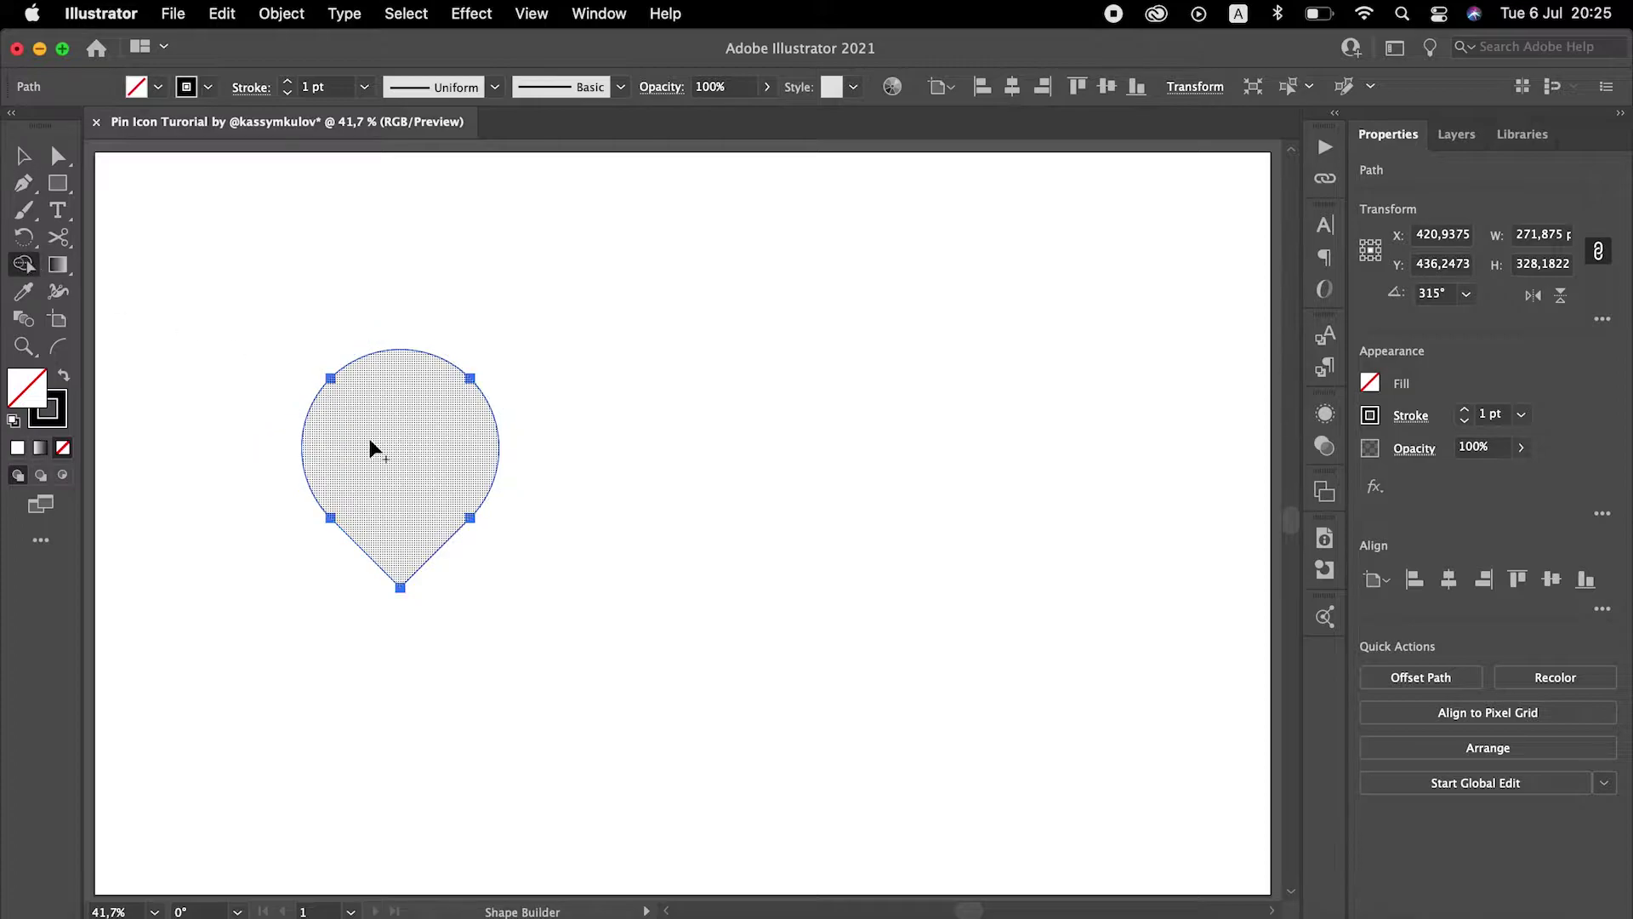
{"action": "left_click", "coordinate": [385, 447]}
{"action": "key", "text": "v"}
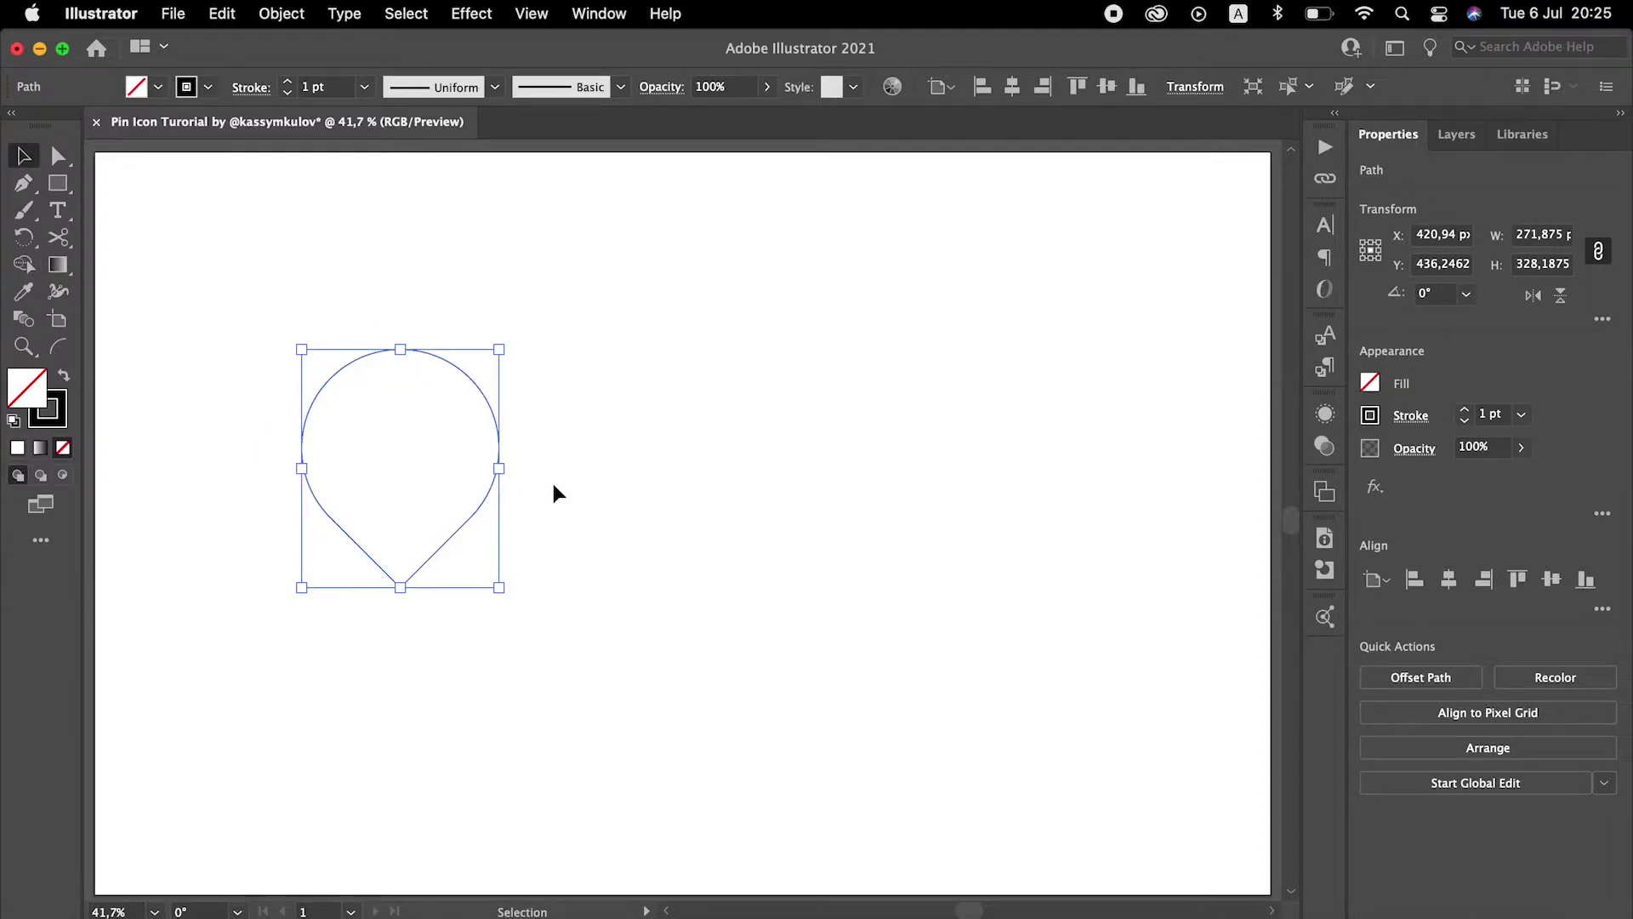
{"action": "left_click", "coordinate": [1544, 238]}
{"action": "type", "text": "256"}
{"action": "key", "text": "Return"}
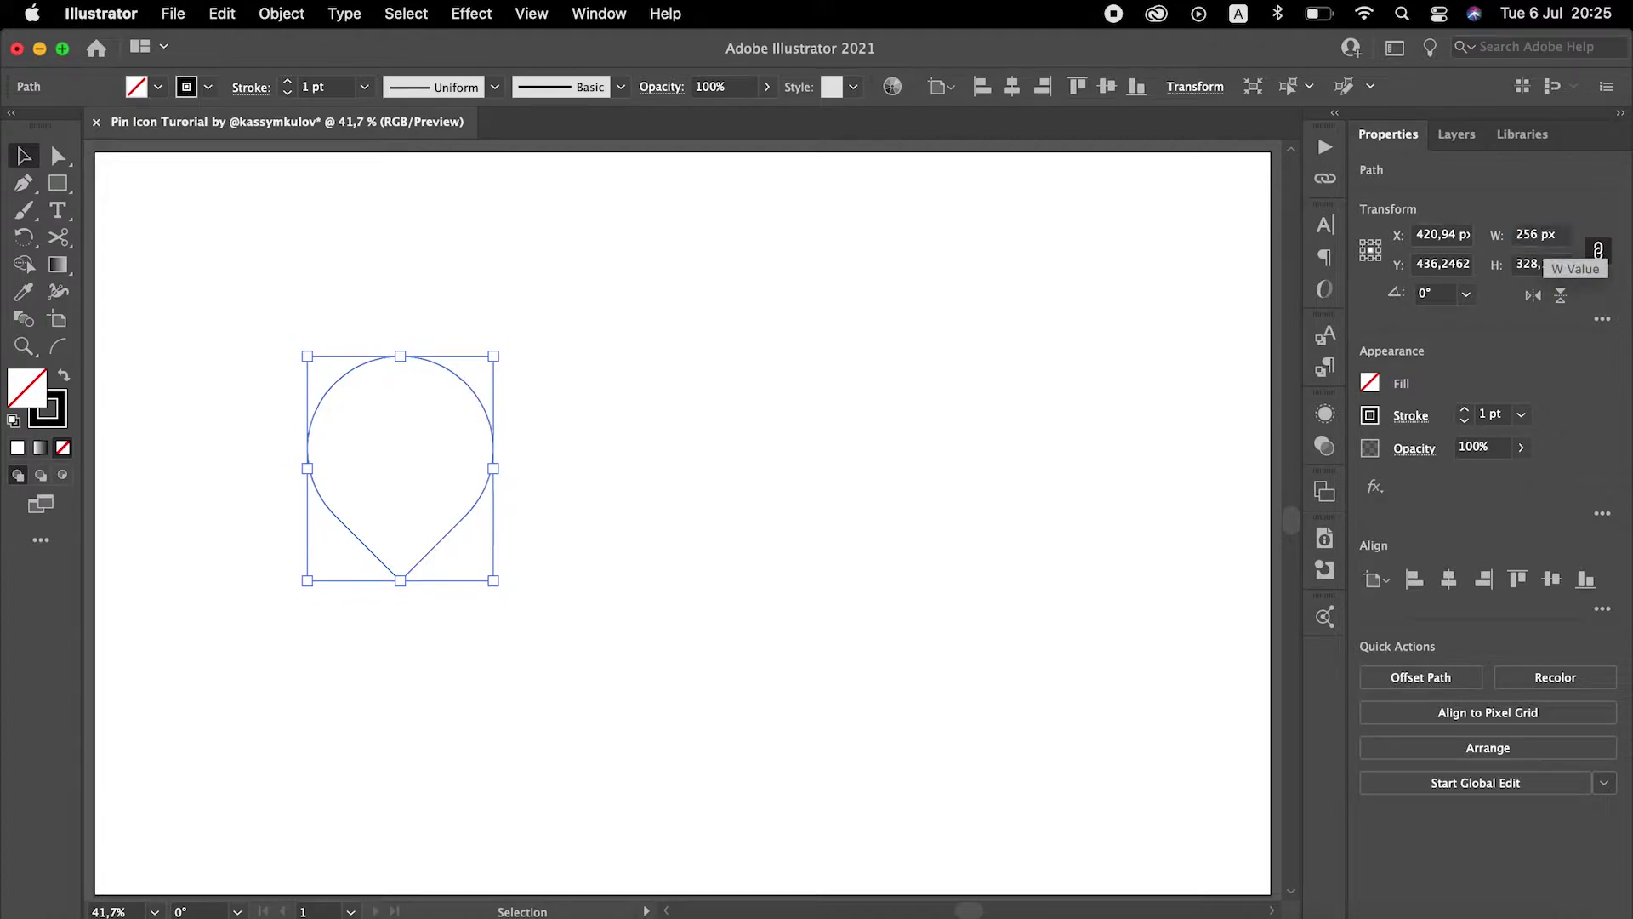
- Draw a circle over the pin's head and resize it to 128 px wide
{"action": "left_click", "coordinate": [788, 348]}
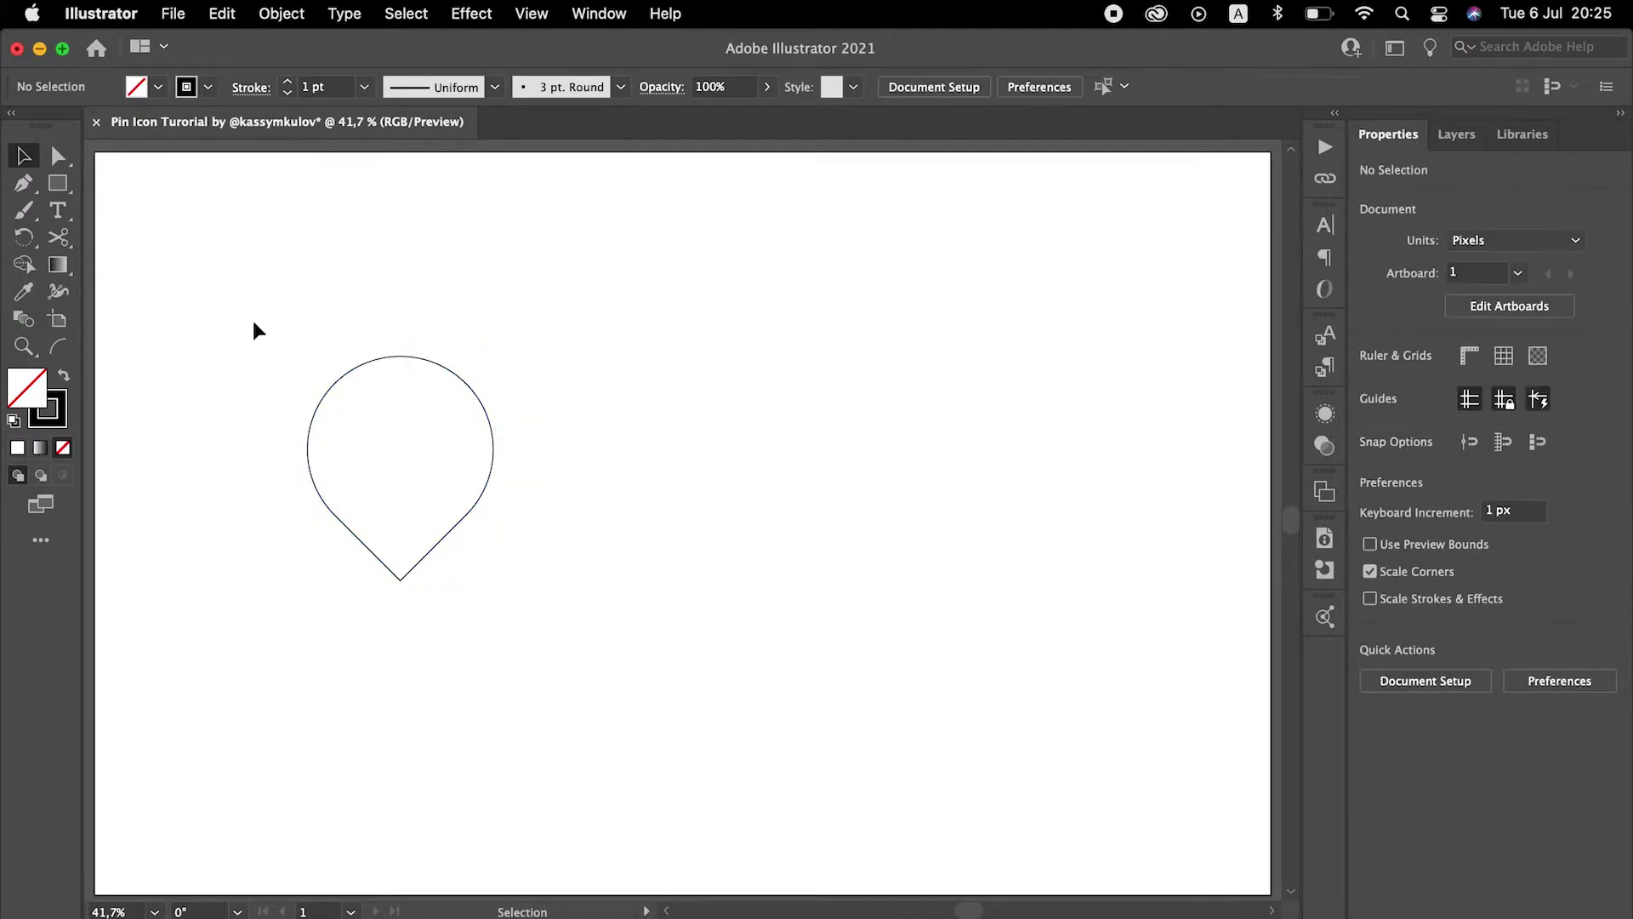
{"action": "left_click", "coordinate": [69, 189]}
{"action": "left_click", "coordinate": [136, 204]}
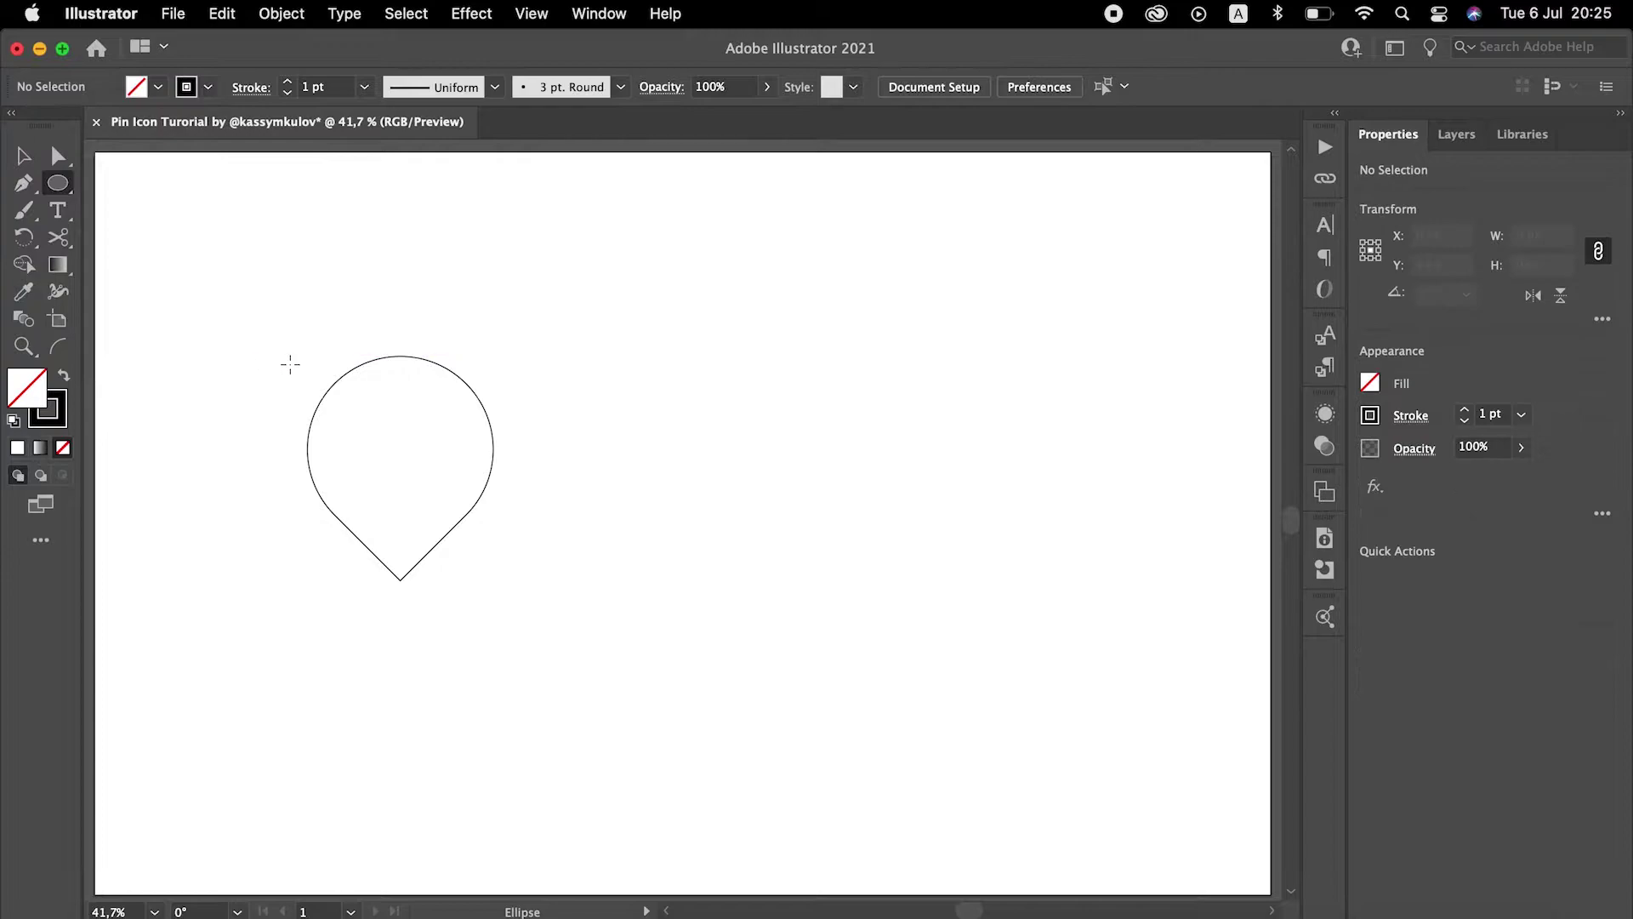
{"action": "left_click_drag", "start_coordinate": [307, 356], "coordinate": [493, 508]}
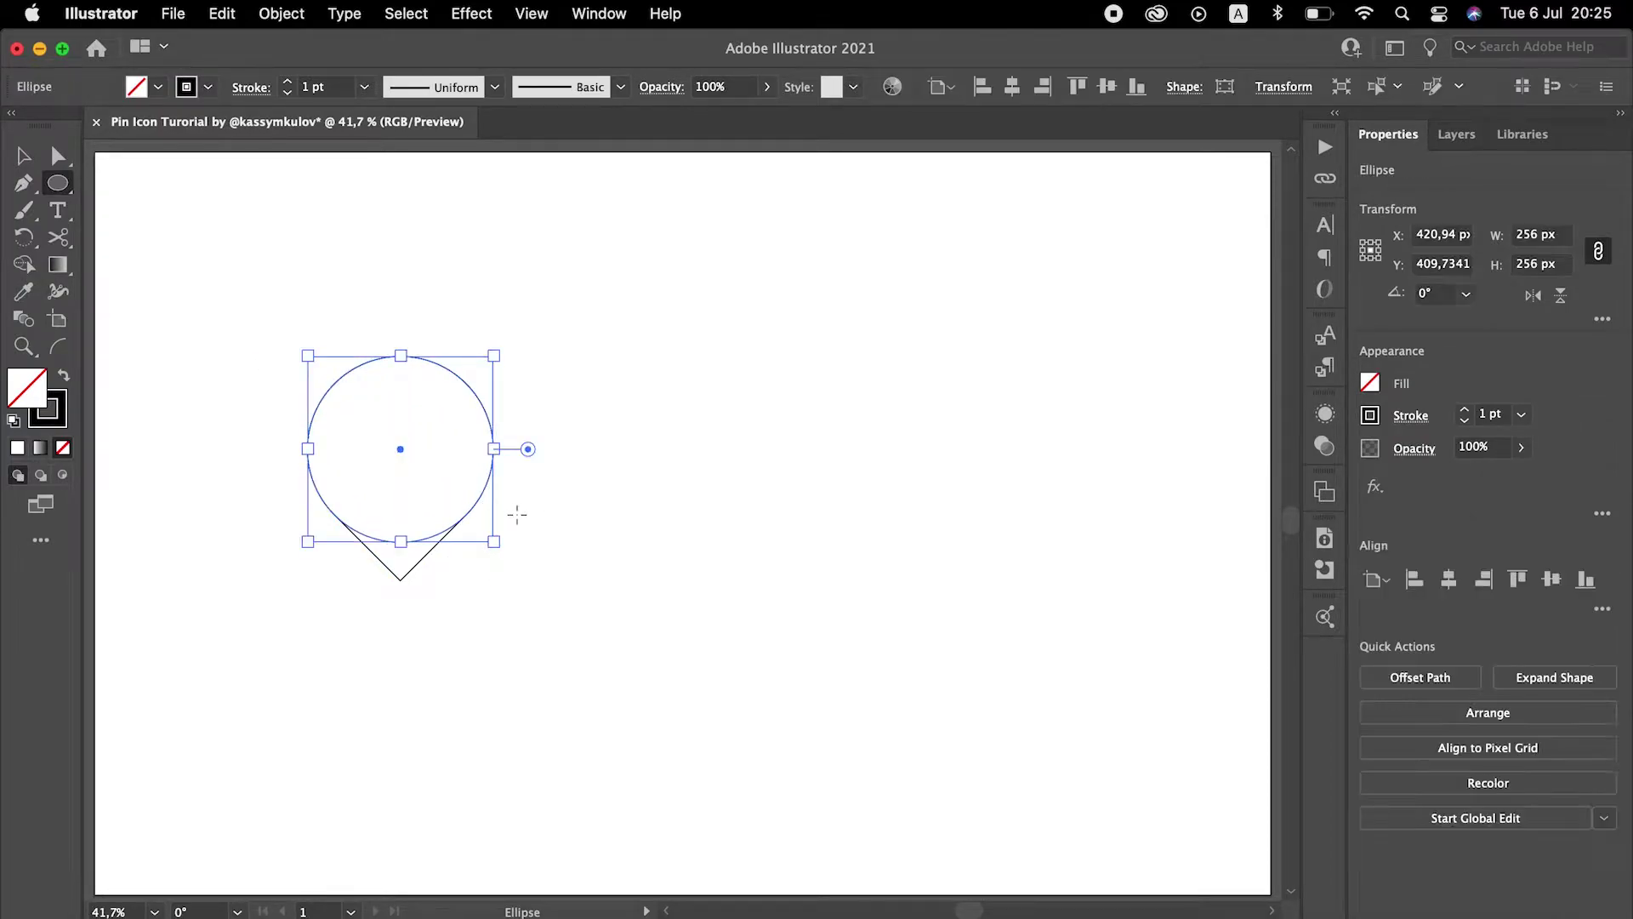
{"action": "key", "text": "v"}
{"action": "left_click", "coordinate": [621, 505]}
{"action": "left_click", "coordinate": [419, 543]}
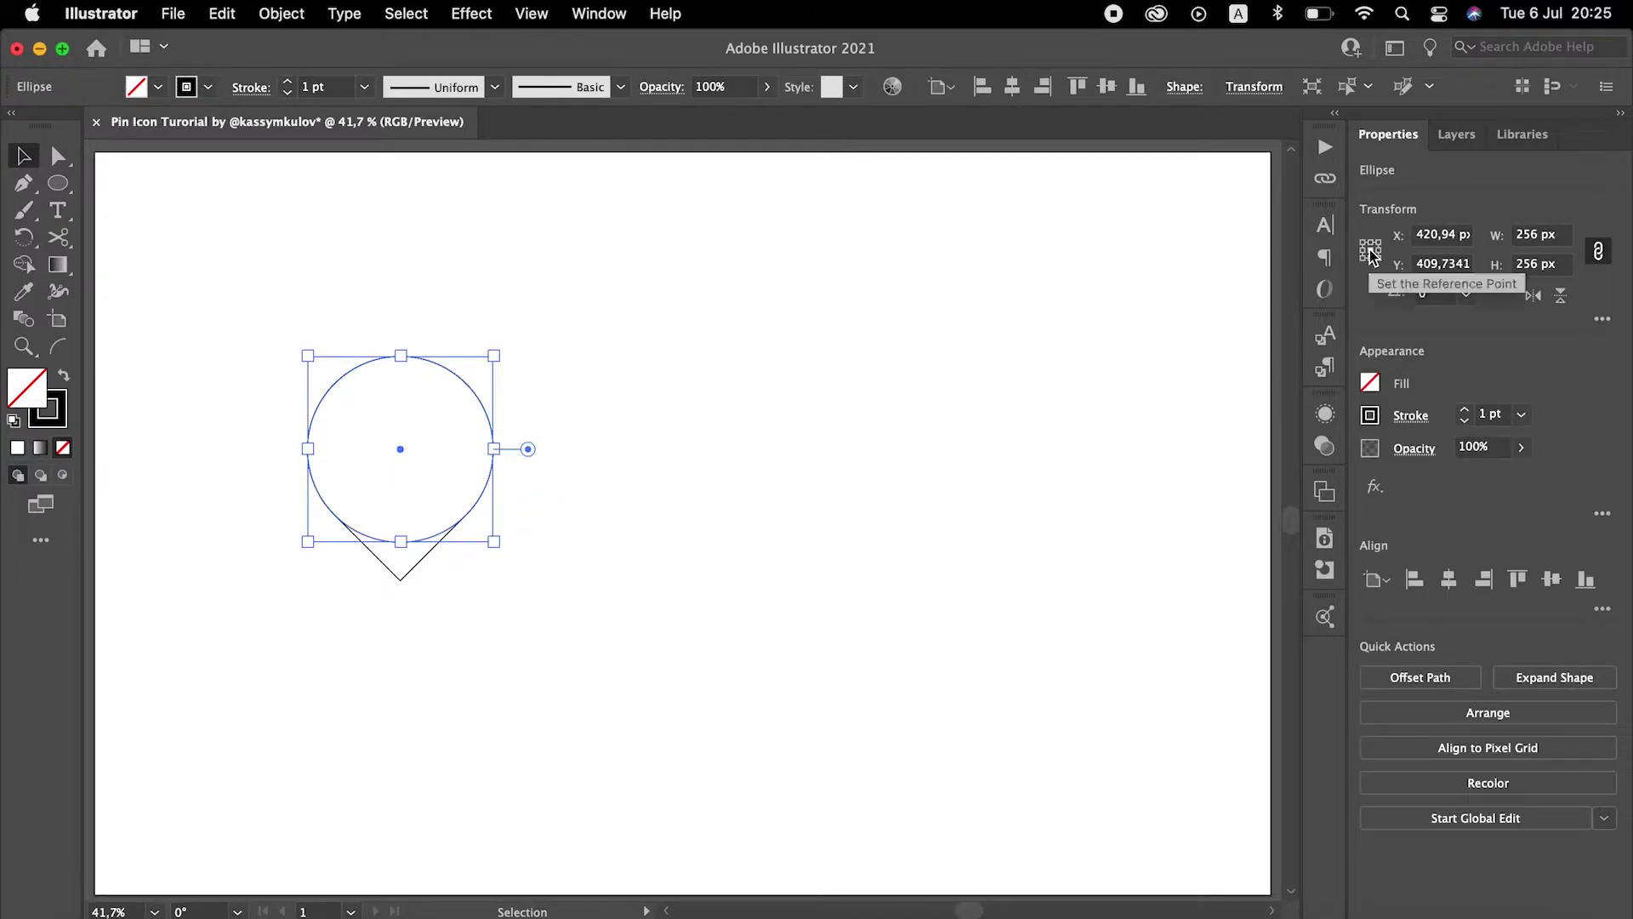
{"action": "double_click", "coordinate": [1529, 243]}
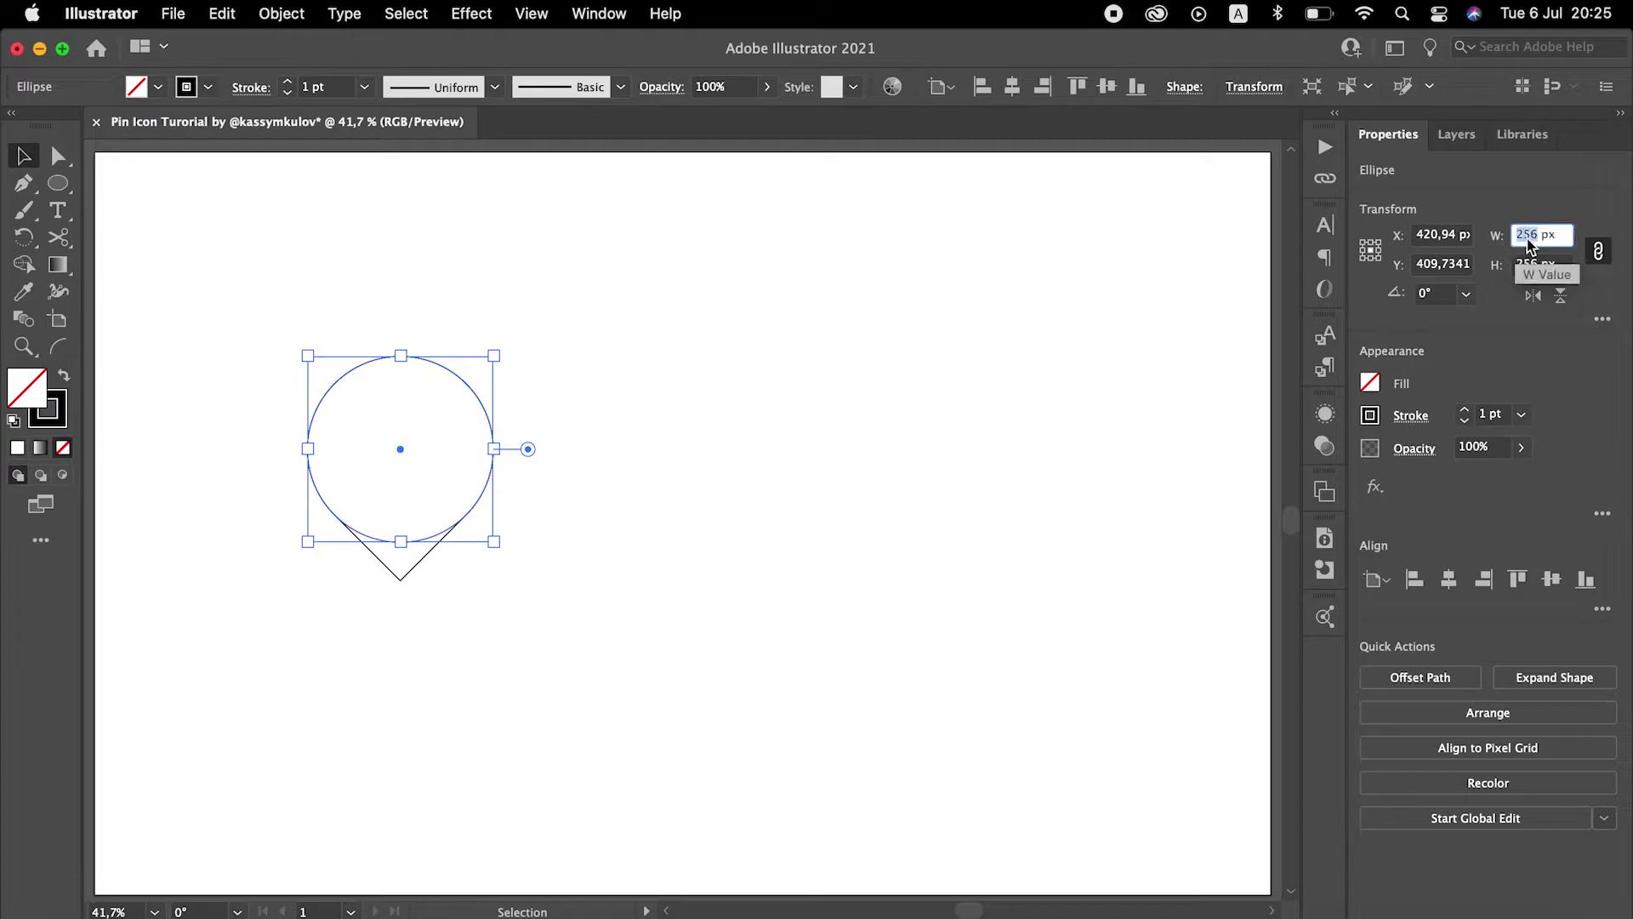
{"action": "type", "text": "128"}
{"action": "key", "text": "Return"}
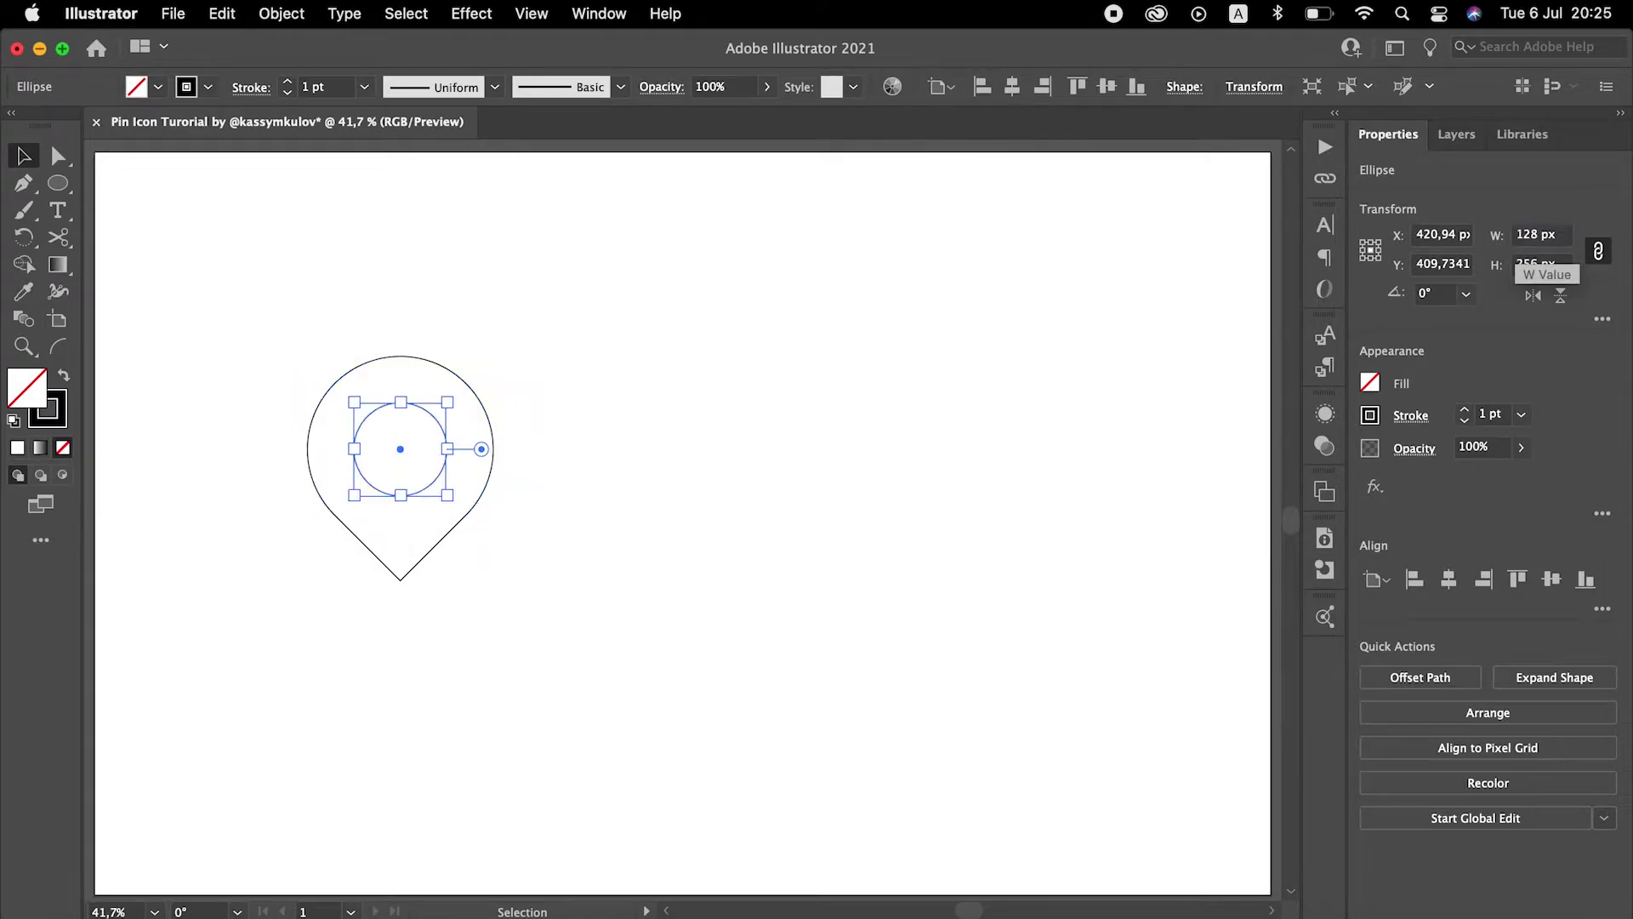
- Give the pin a black fill and cut the inner circle out with Minus Front
{"action": "left_click", "coordinate": [361, 317]}
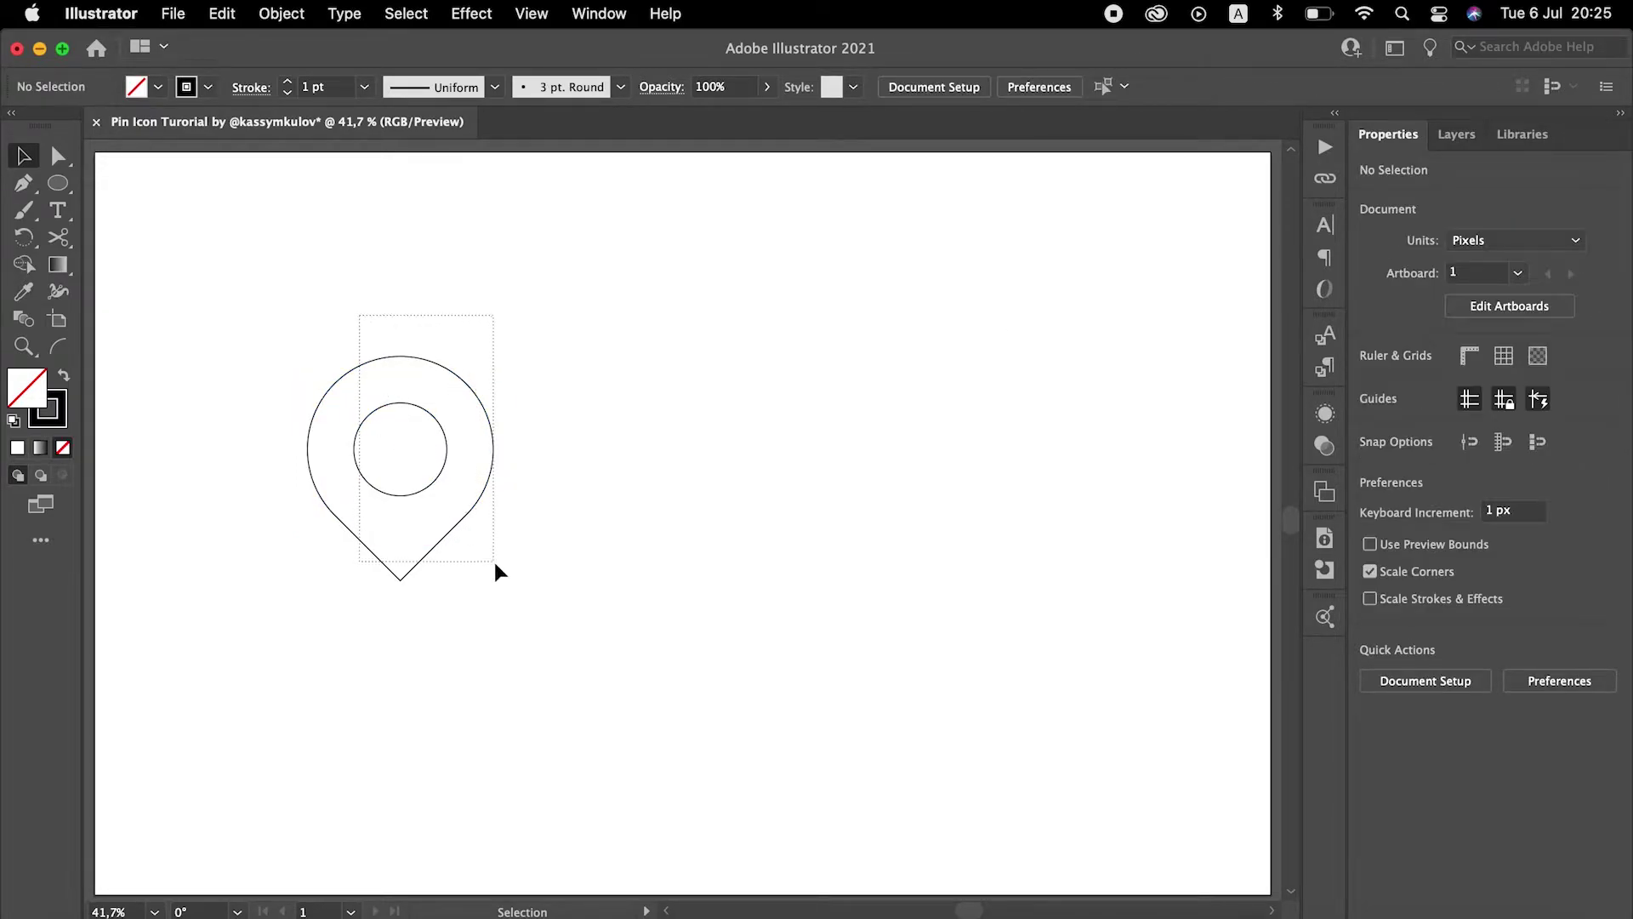
{"action": "left_click_drag", "start_coordinate": [495, 563], "coordinate": [496, 564]}
{"action": "left_click", "coordinate": [64, 379]}
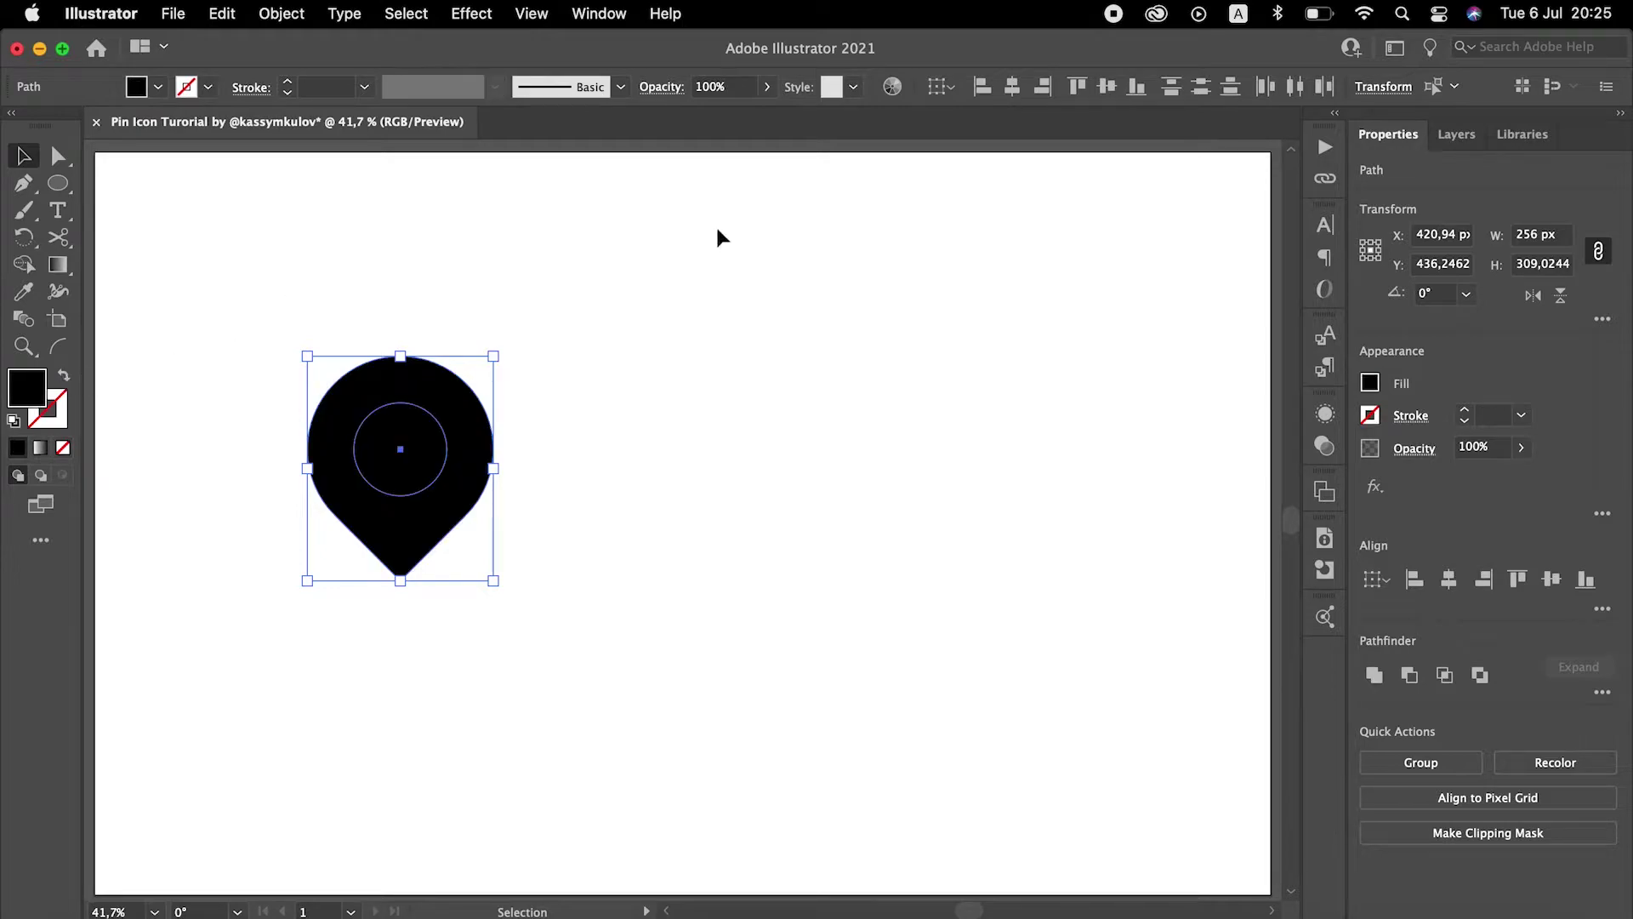
{"action": "left_click", "coordinate": [1409, 676]}
- Draw a 128 px circle below the pin's tip
{"action": "left_click", "coordinate": [781, 534]}
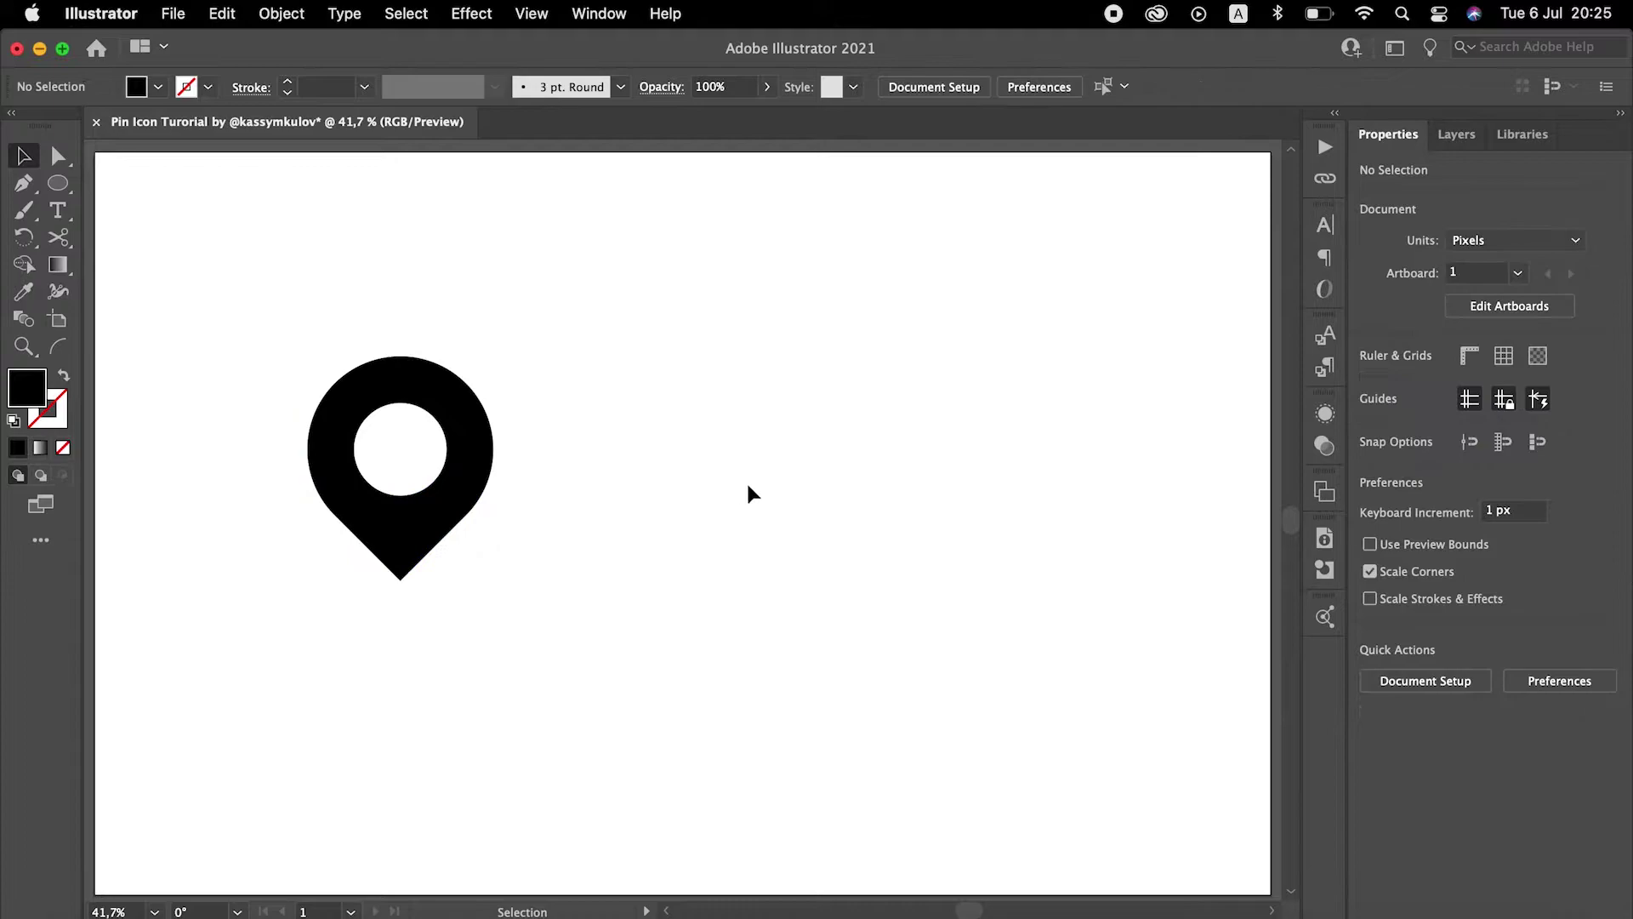
{"action": "left_click", "coordinate": [64, 188]}
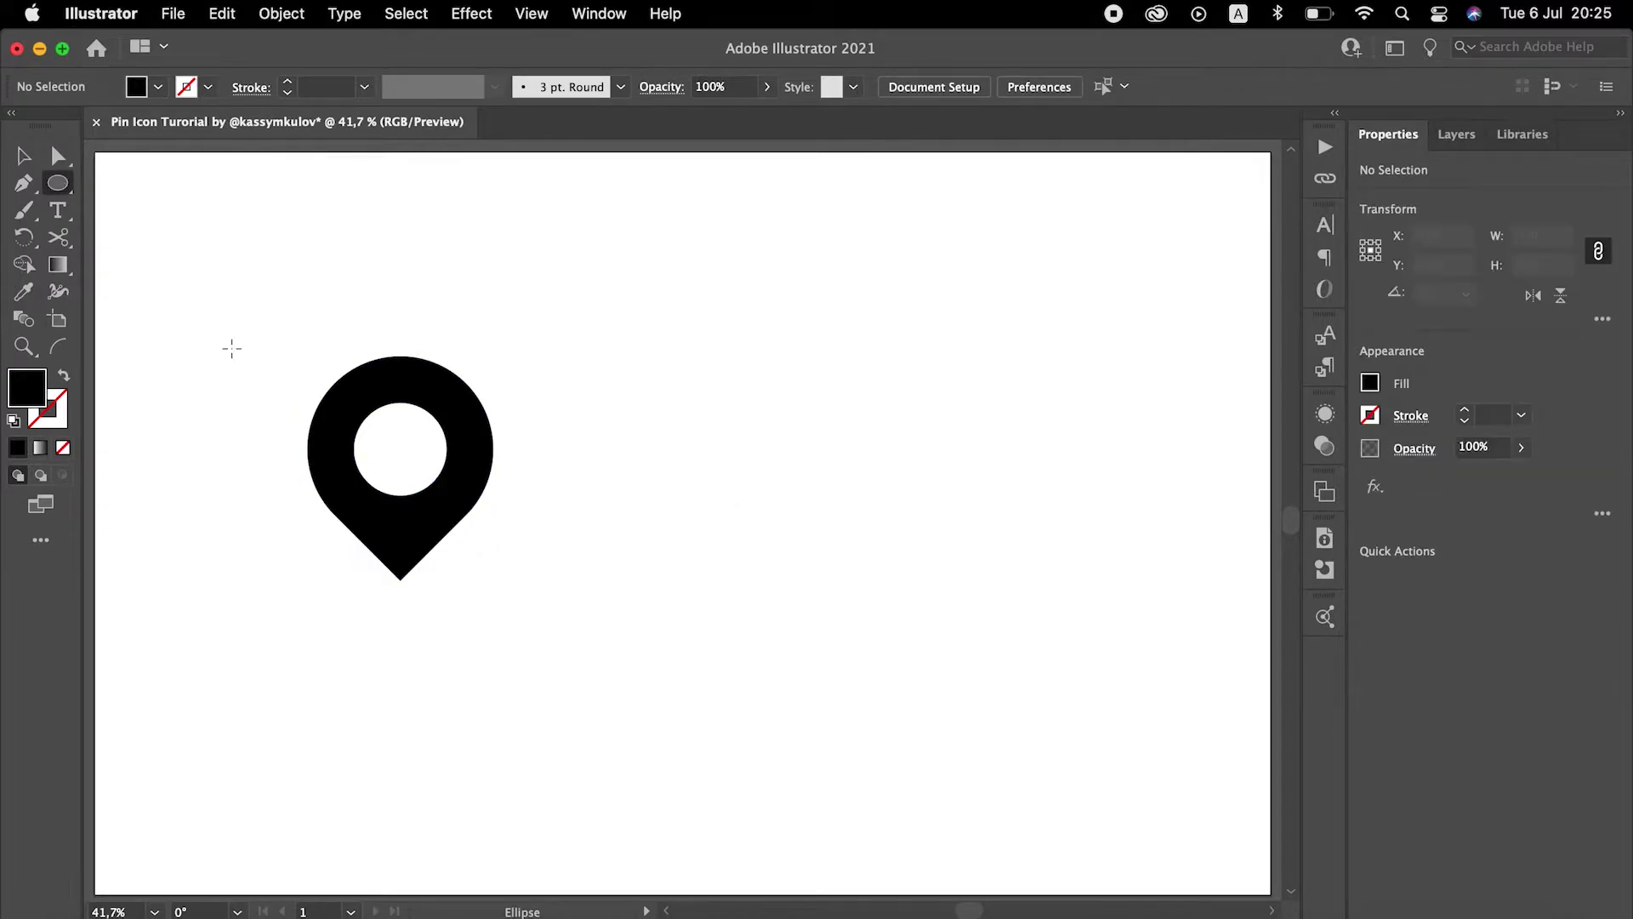
{"action": "left_click_drag", "start_coordinate": [356, 566], "coordinate": [448, 659]}
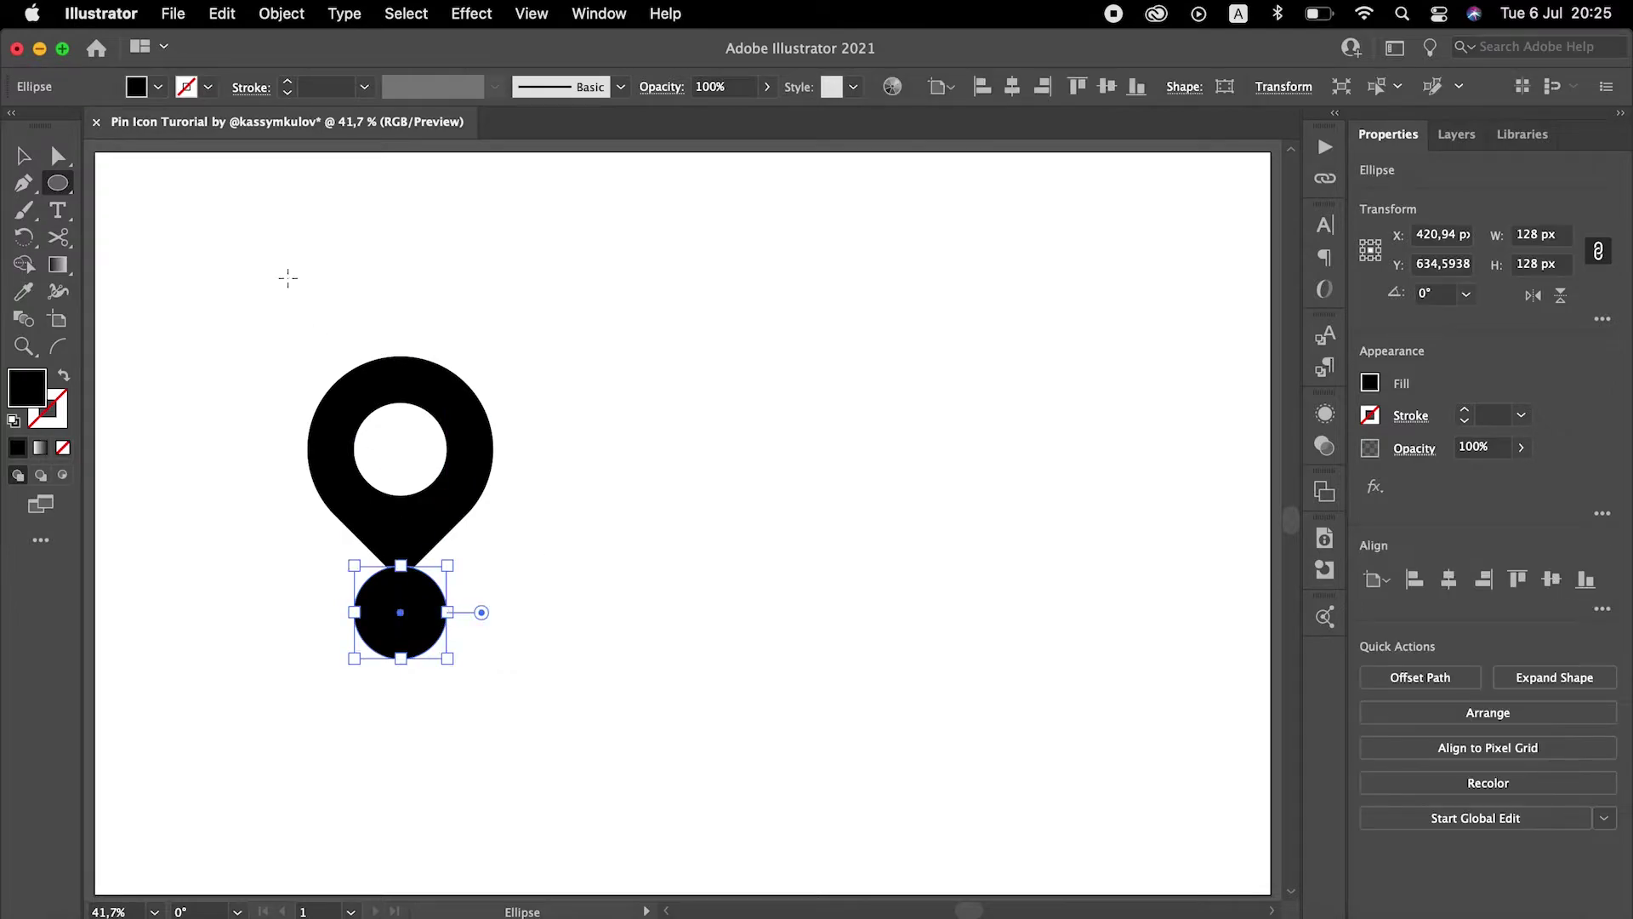
- Fill the circle light grey, send it to back, and move it up under the pin's point
{"action": "left_click", "coordinate": [158, 87]}
{"action": "left_click", "coordinate": [158, 194]}
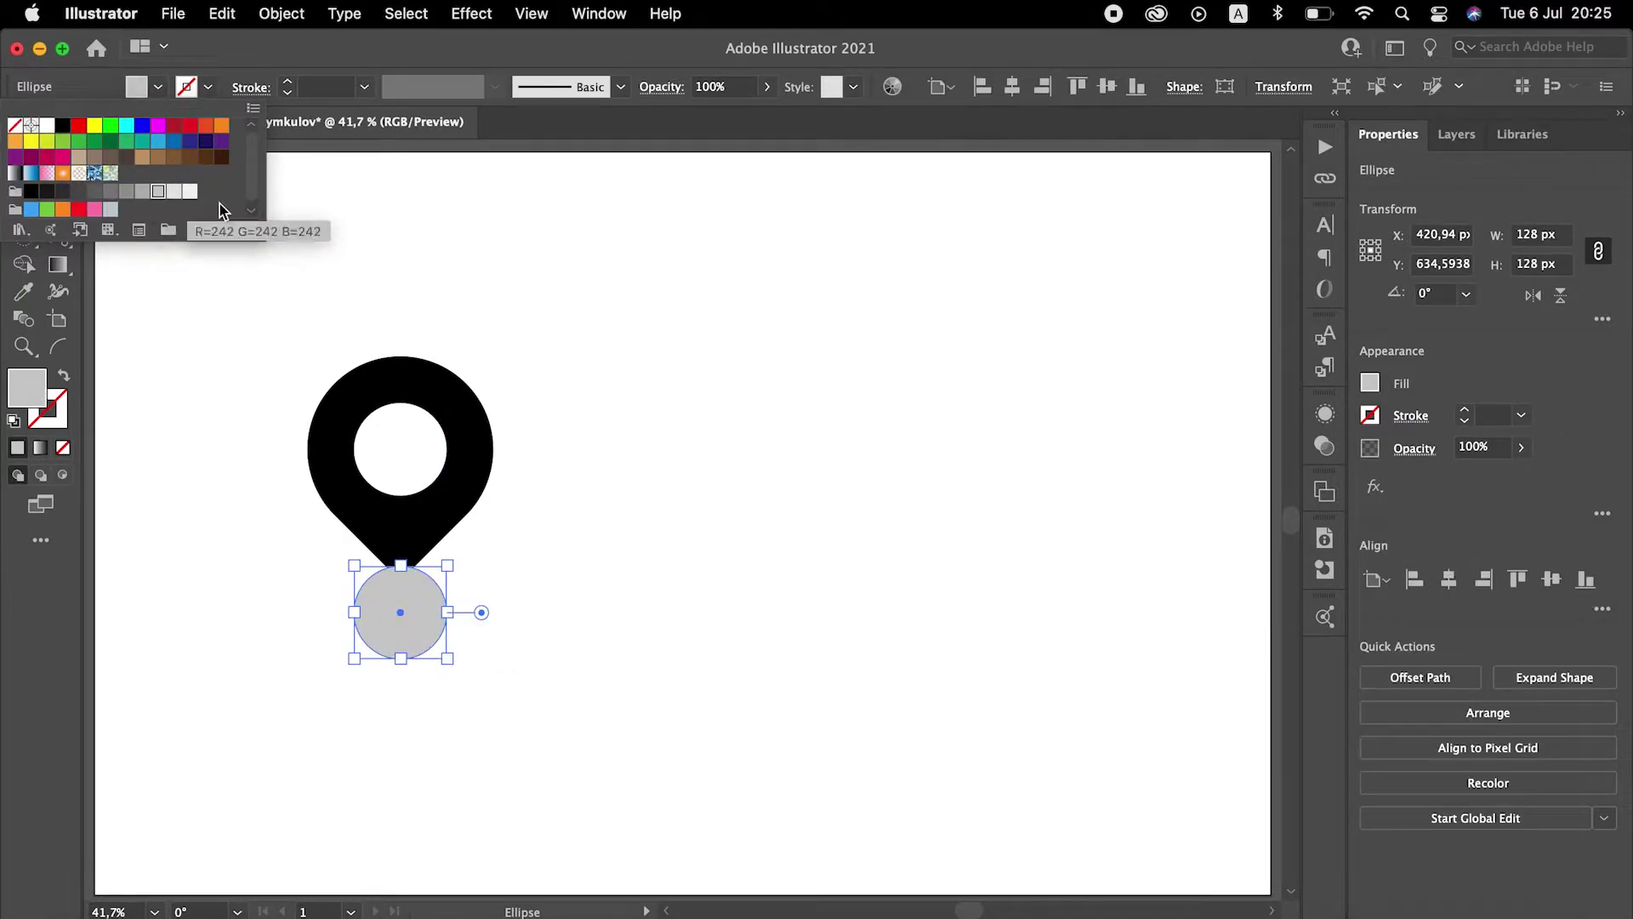
{"action": "key", "text": "Escape"}
{"action": "key", "text": "v"}
{"action": "right_click", "coordinate": [403, 614]}
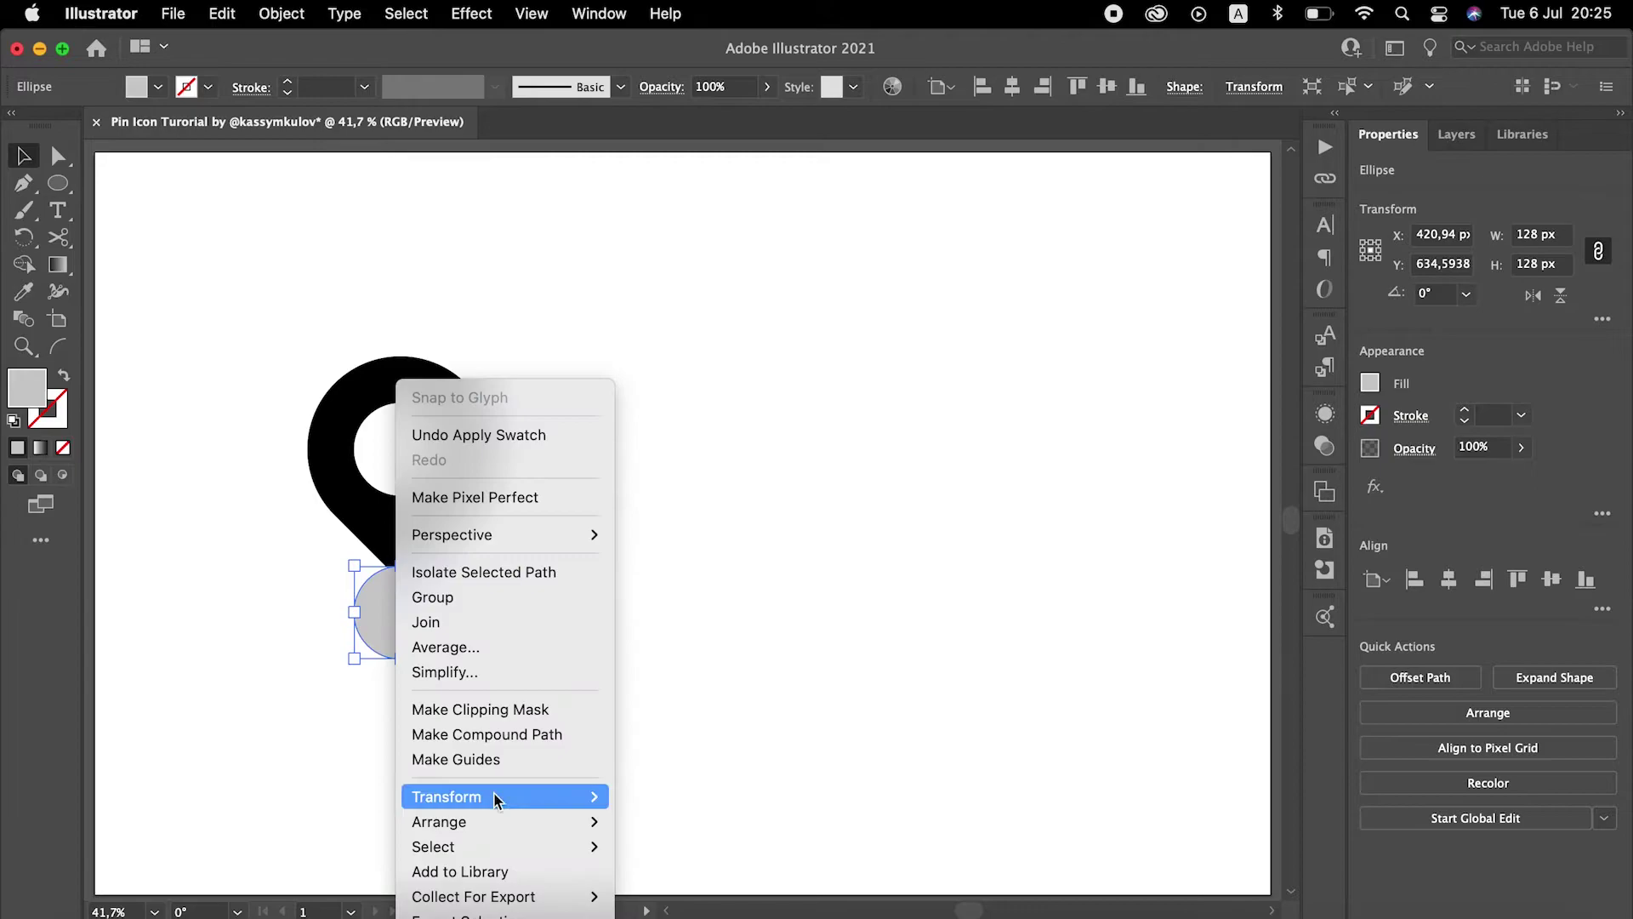
{"action": "mouse_move", "coordinate": [534, 819]}
{"action": "left_click", "coordinate": [684, 885]}
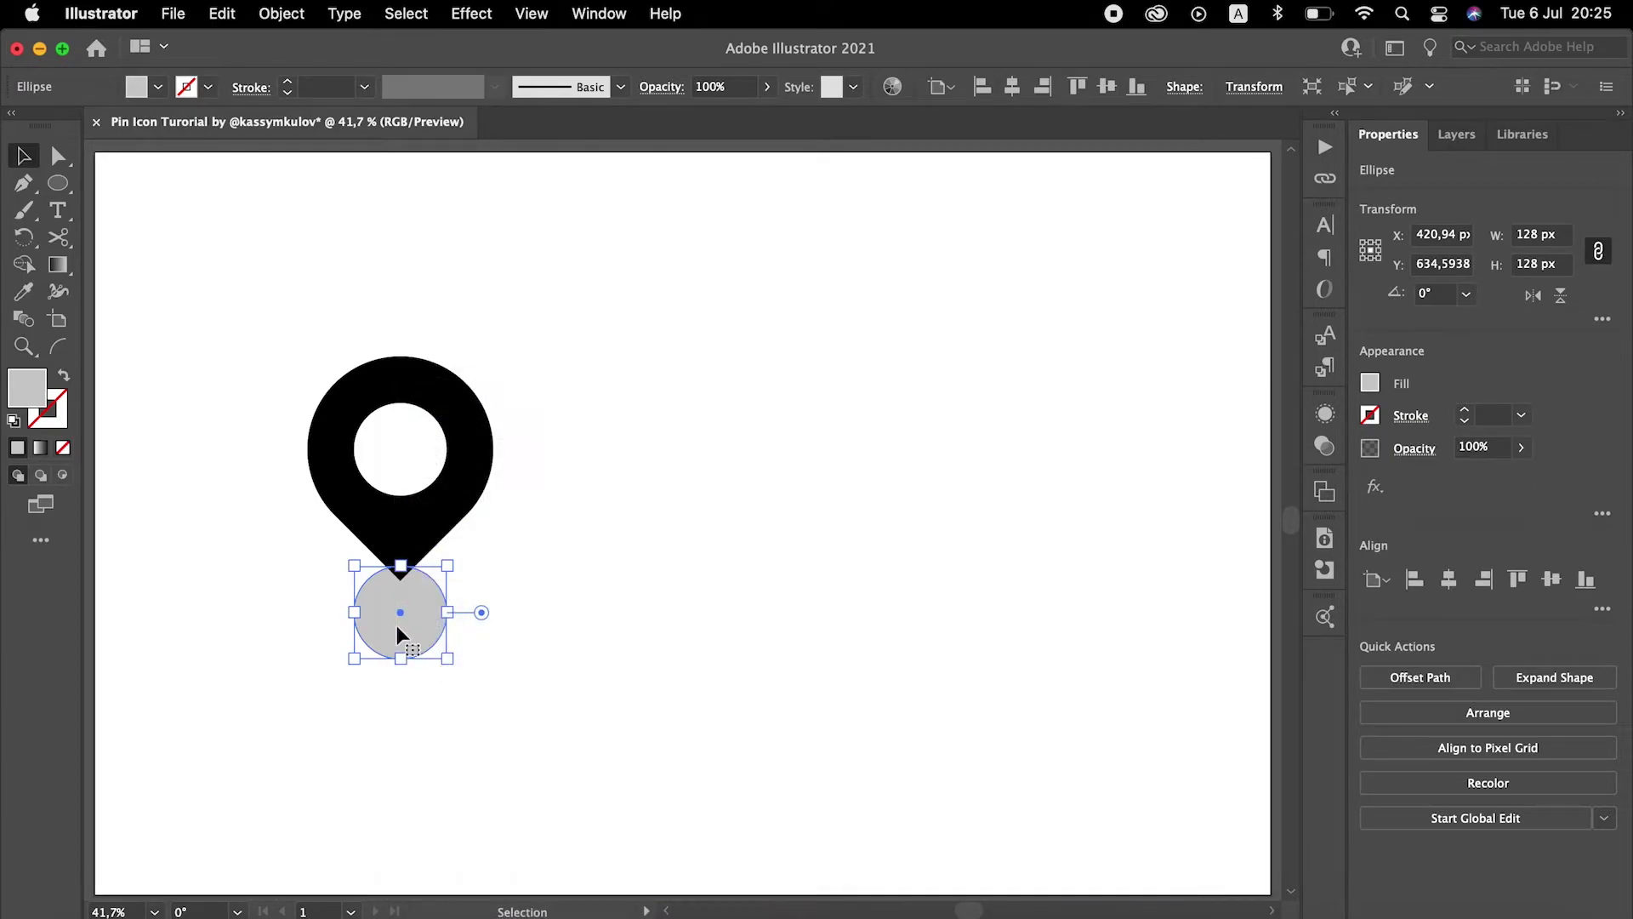
{"action": "left_click_drag", "start_coordinate": [398, 619], "coordinate": [404, 595]}
{"action": "left_click", "coordinate": [407, 635]}
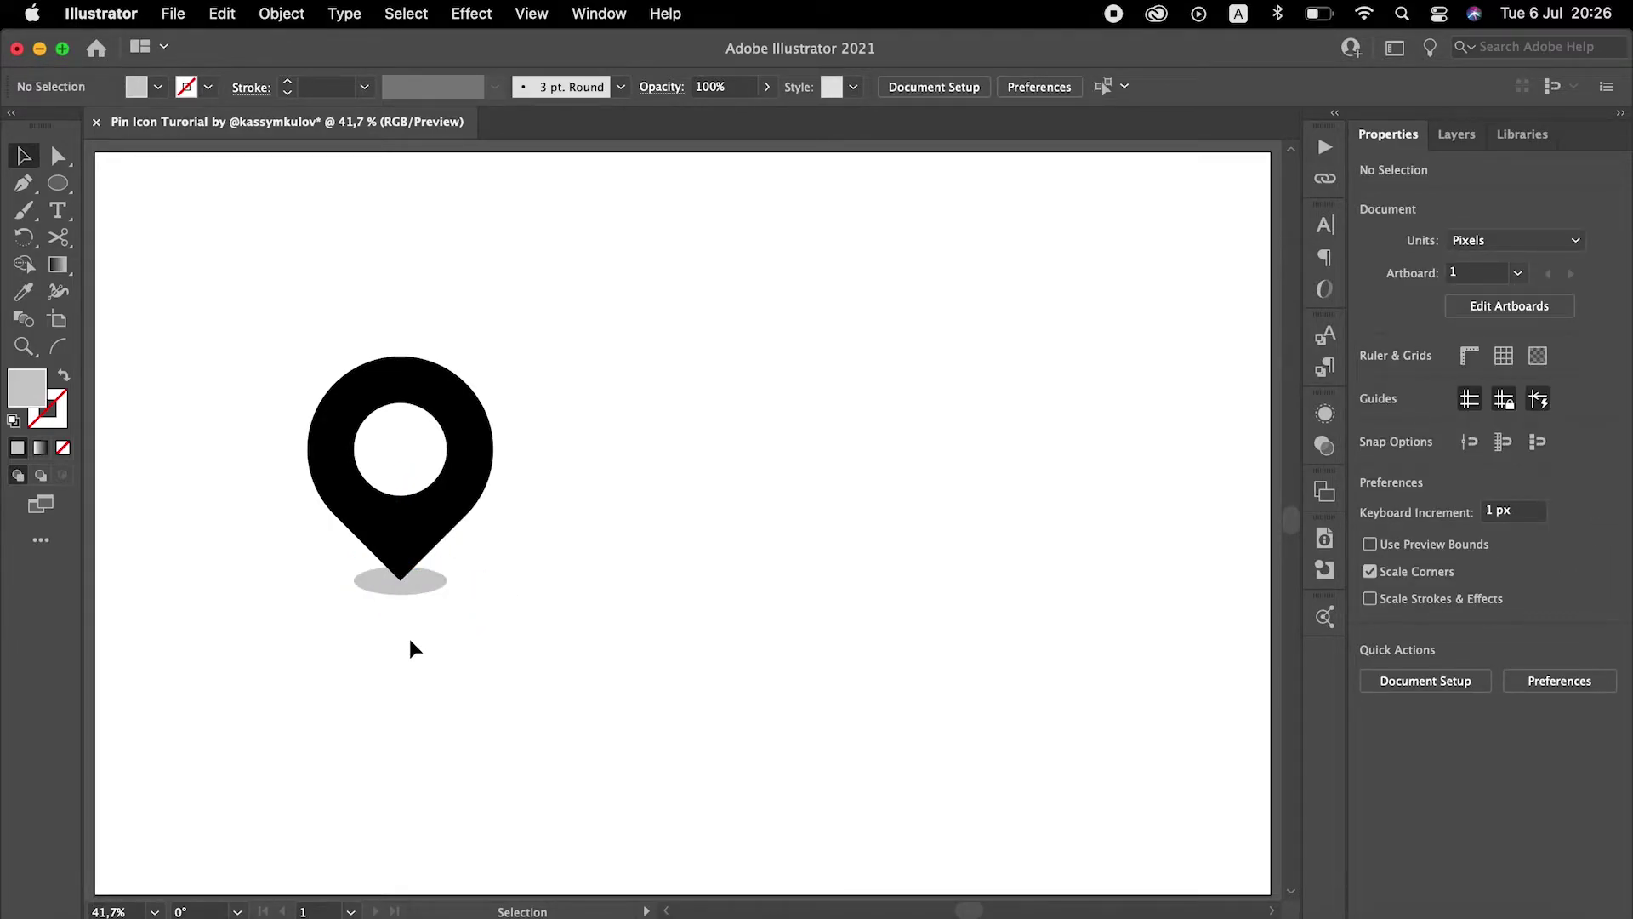
- Move the pin and its shadow together slightly left and down
{"action": "left_click_drag", "start_coordinate": [292, 346], "coordinate": [538, 652]}
{"action": "left_click_drag", "start_coordinate": [448, 499], "coordinate": [408, 529]}
{"action": "left_click", "coordinate": [623, 553]}
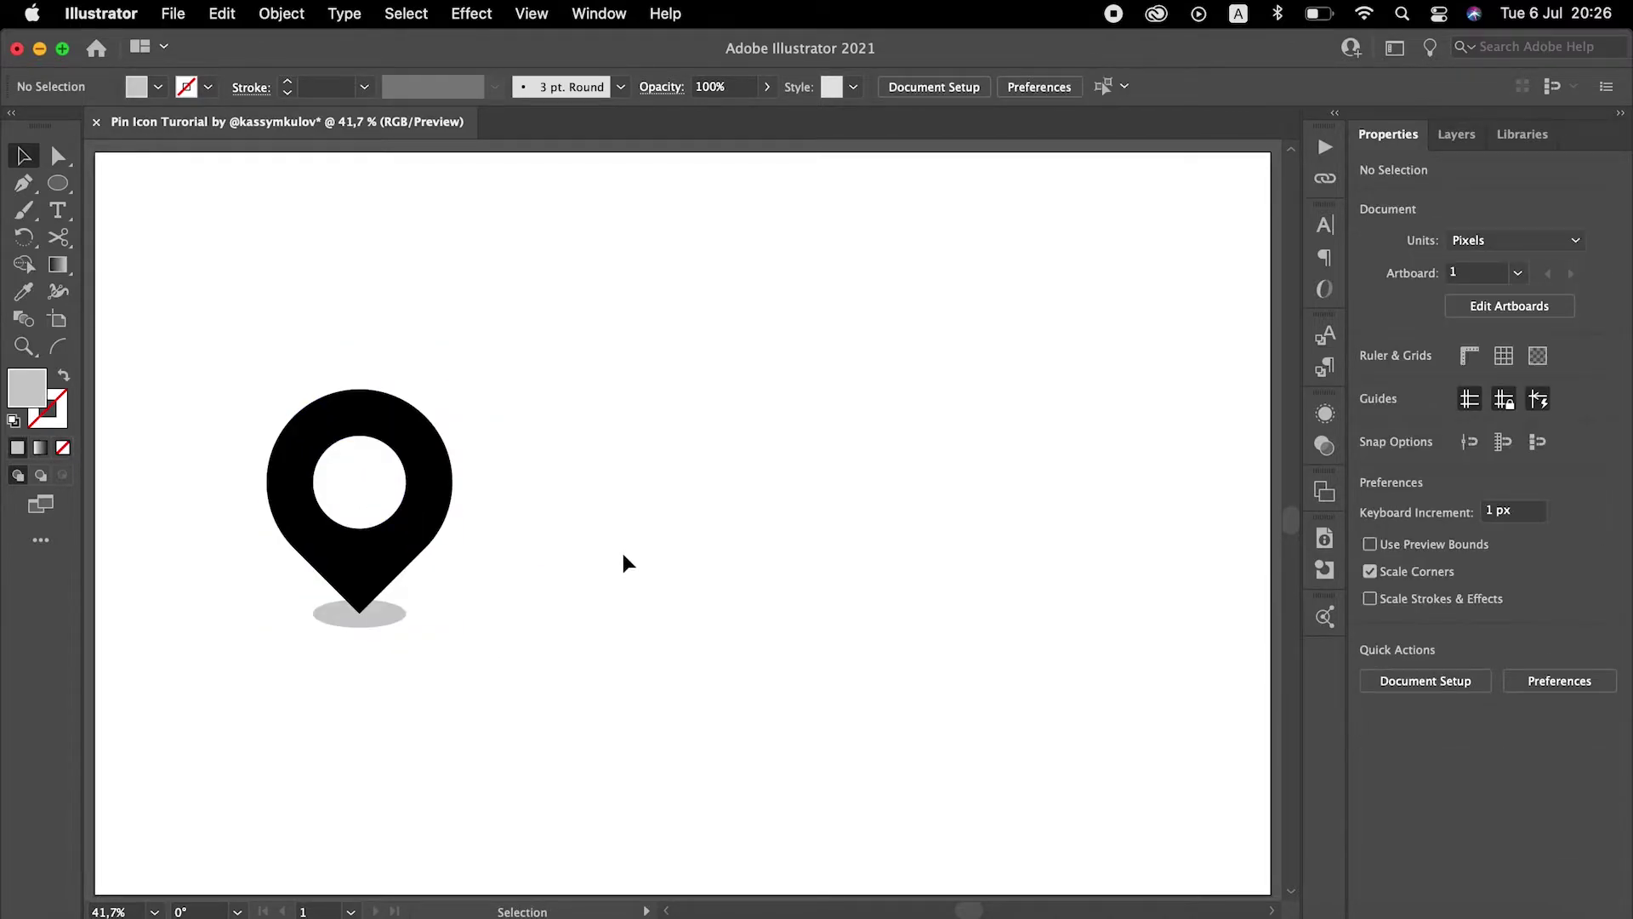
- Draw a hexagon beside the pin, expand it to a plain path, and rotate it 30°
{"action": "left_click", "coordinate": [58, 183]}
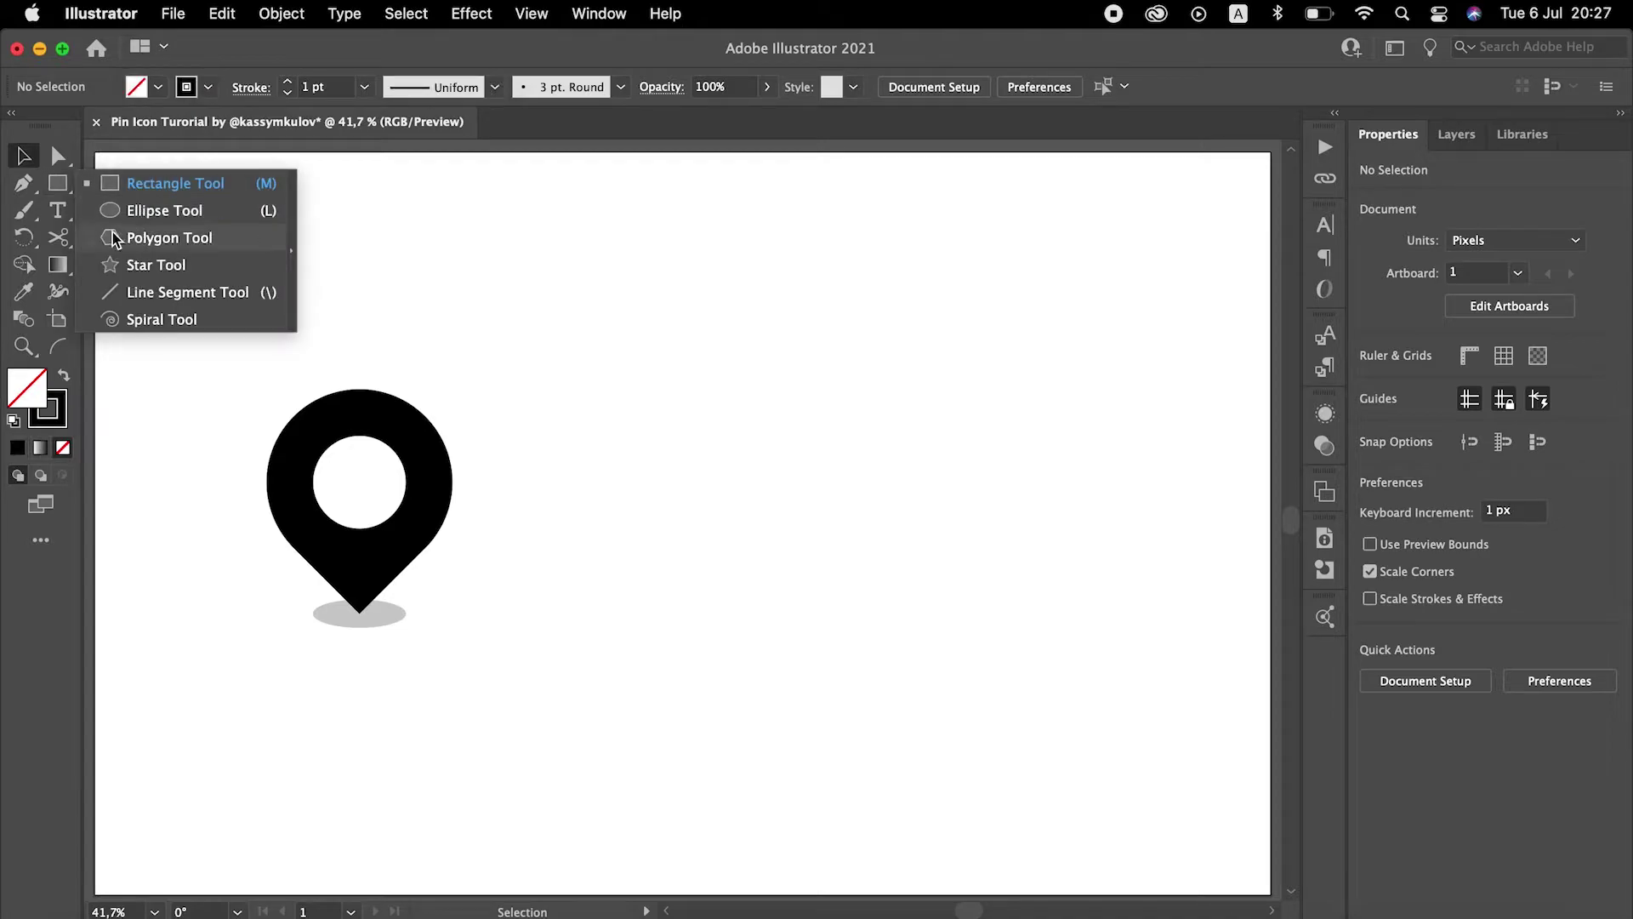
{"action": "left_click", "coordinate": [145, 233]}
{"action": "left_click_drag", "start_coordinate": [613, 403], "coordinate": [739, 489]}
{"action": "key", "text": "v"}
{"action": "left_click", "coordinate": [904, 547]}
{"action": "left_click_drag", "start_coordinate": [756, 372], "coordinate": [844, 475]}
{"action": "left_click", "coordinate": [1571, 679]}
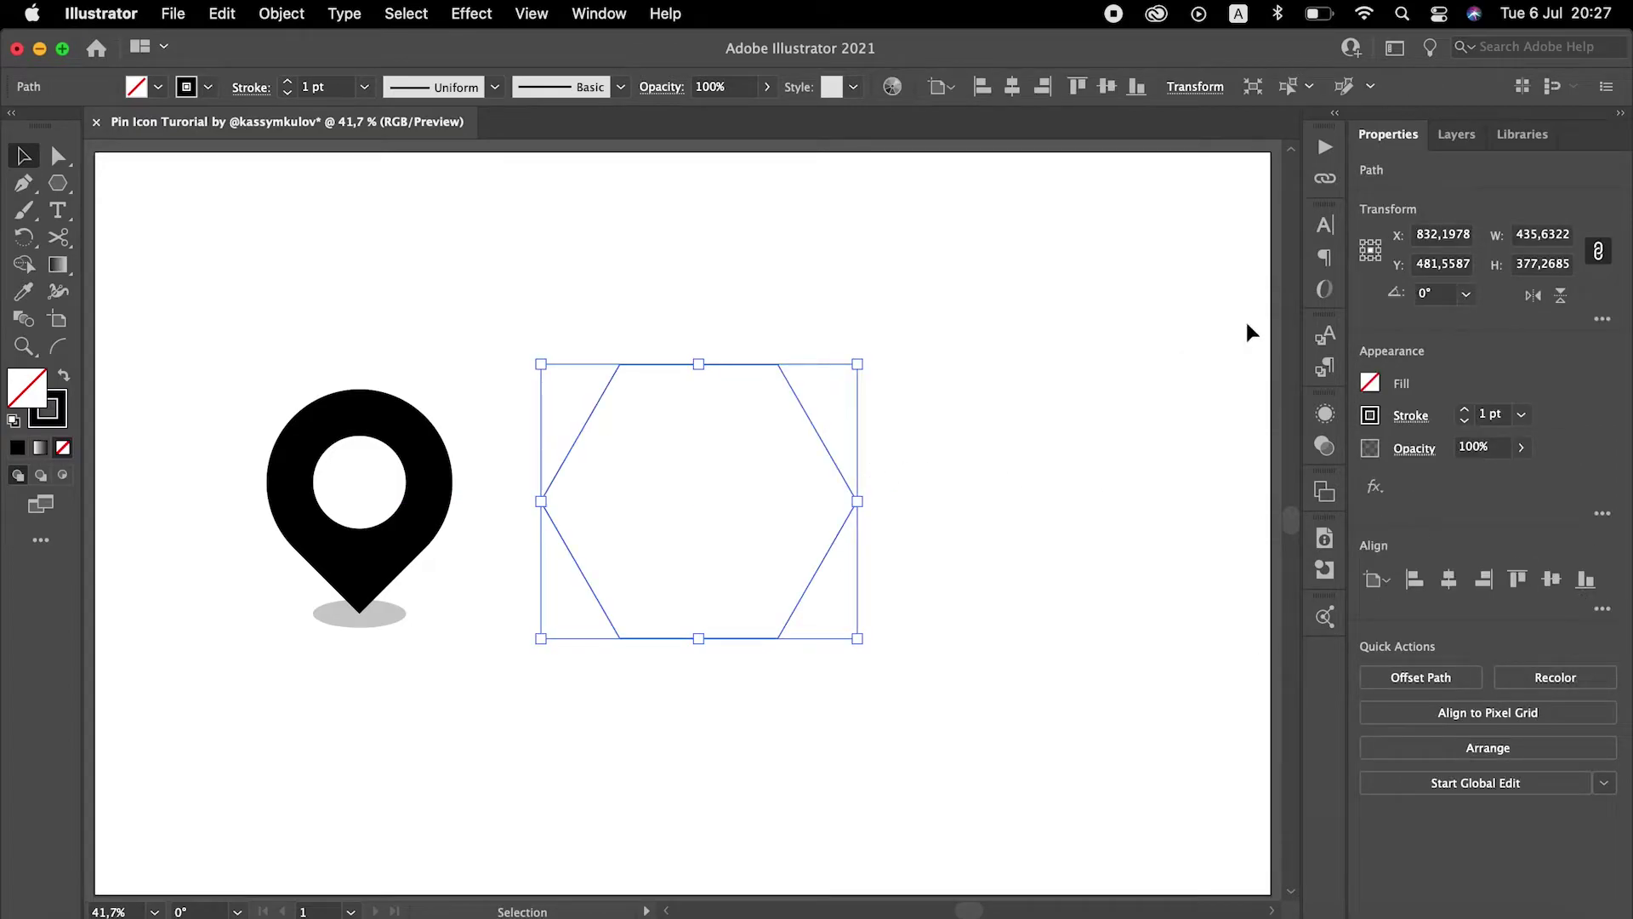
{"action": "left_click", "coordinate": [1466, 294]}
{"action": "left_click", "coordinate": [1484, 351]}
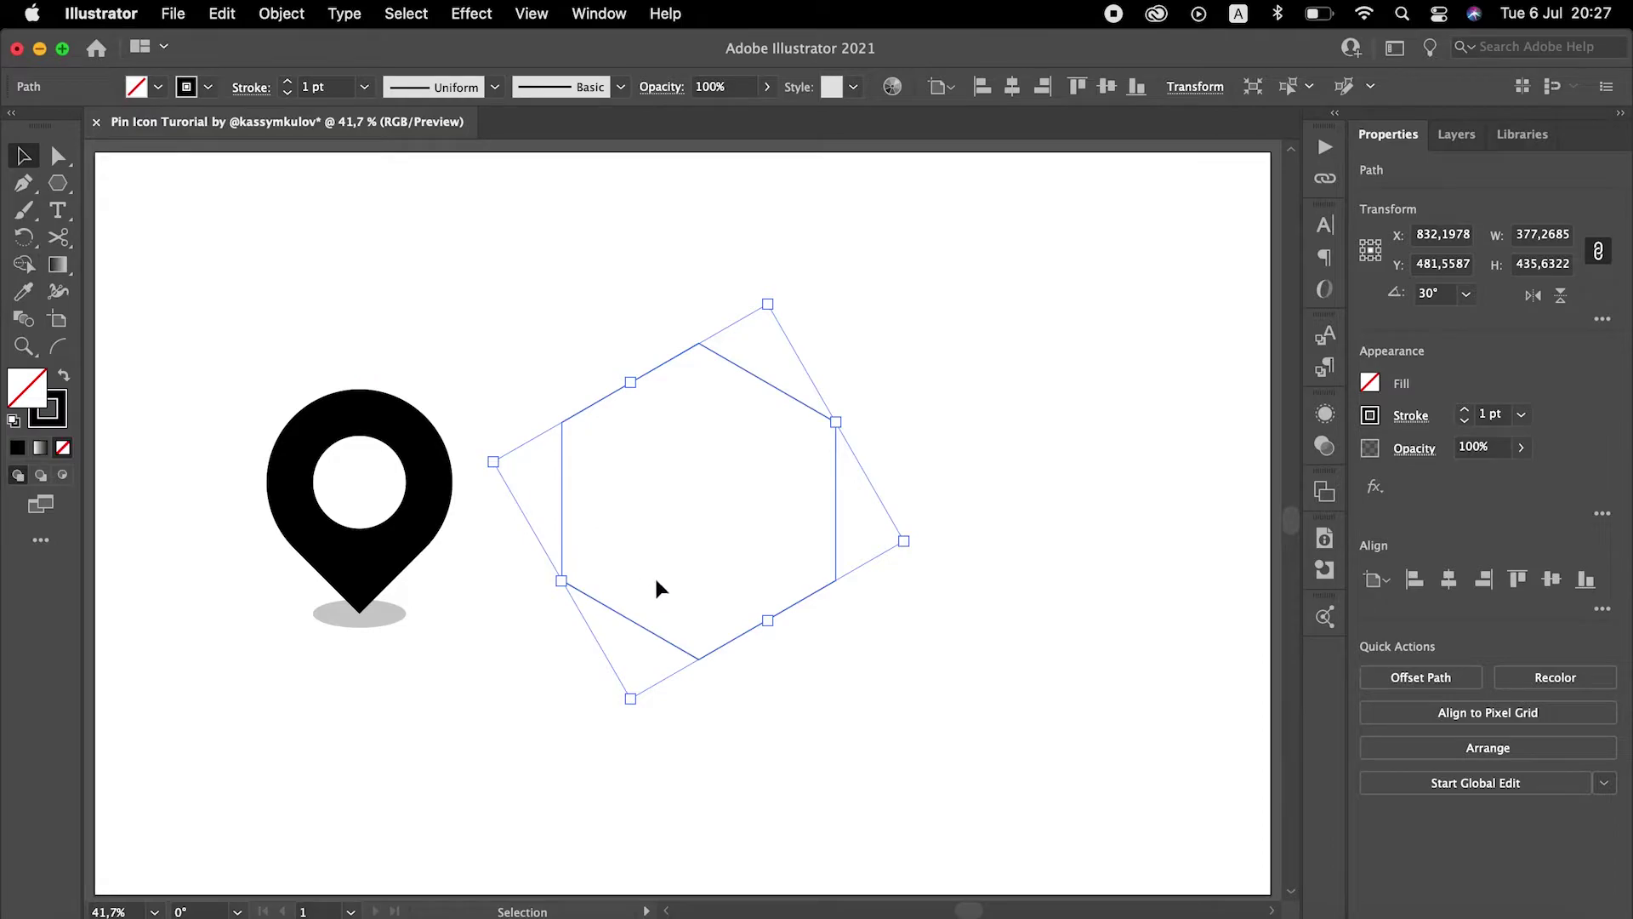
- Round the hexagon's bottom and top corners into a teardrop shape
{"action": "key", "text": "a"}
{"action": "left_click", "coordinate": [561, 580]}
{"action": "left_click", "coordinate": [836, 580], "text": "shift"}
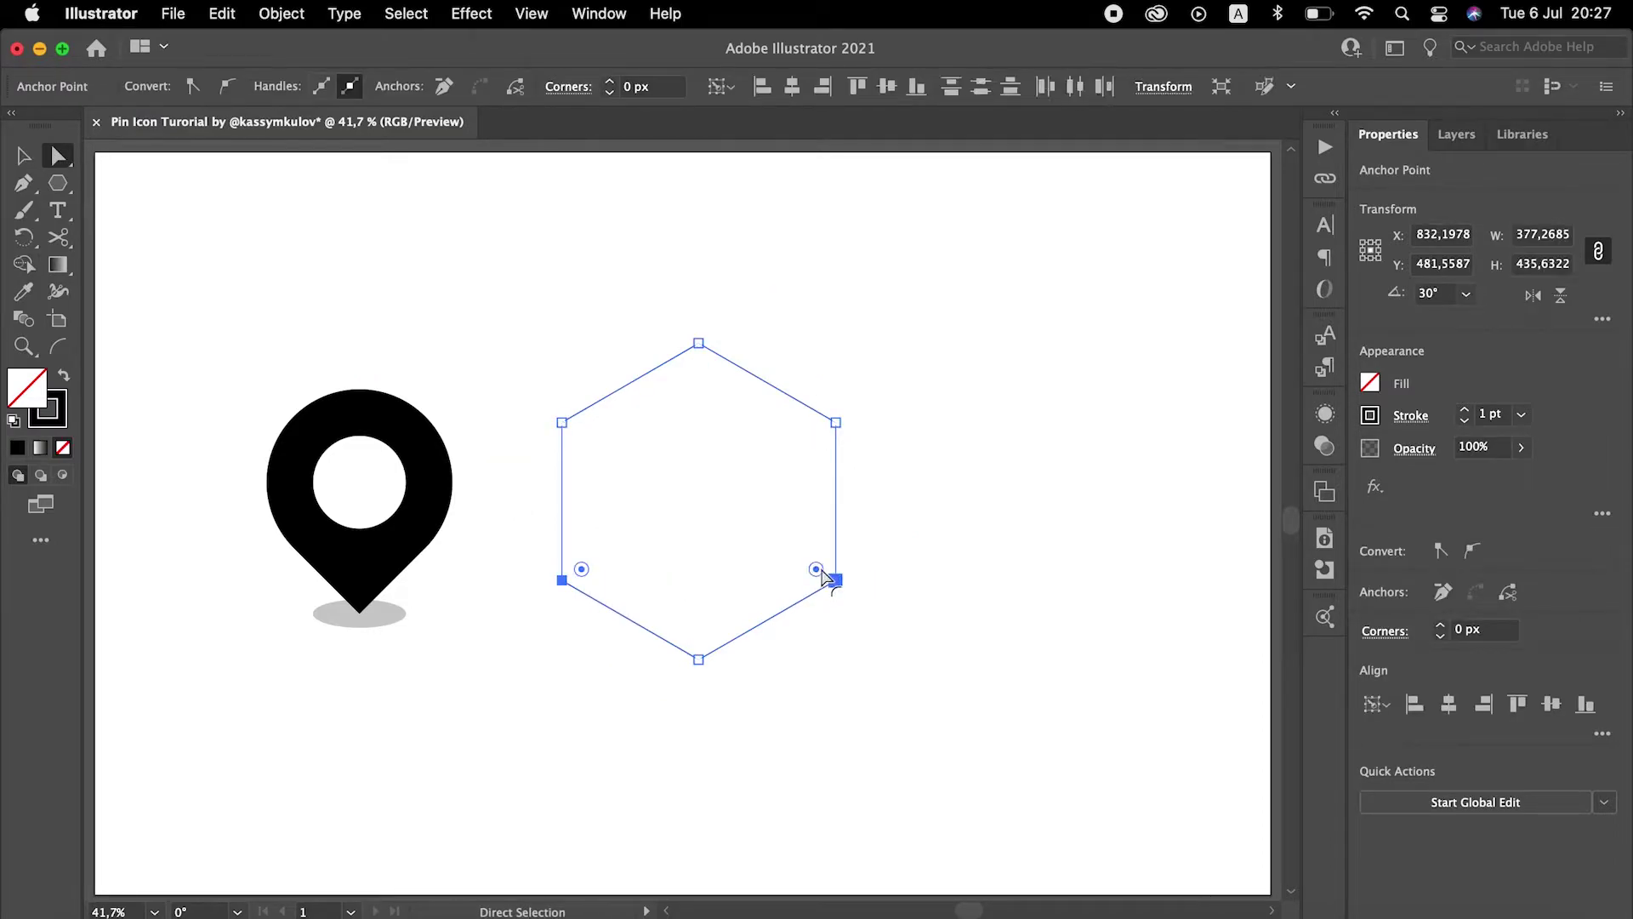
{"action": "left_click_drag", "start_coordinate": [815, 568], "coordinate": [453, 238]}
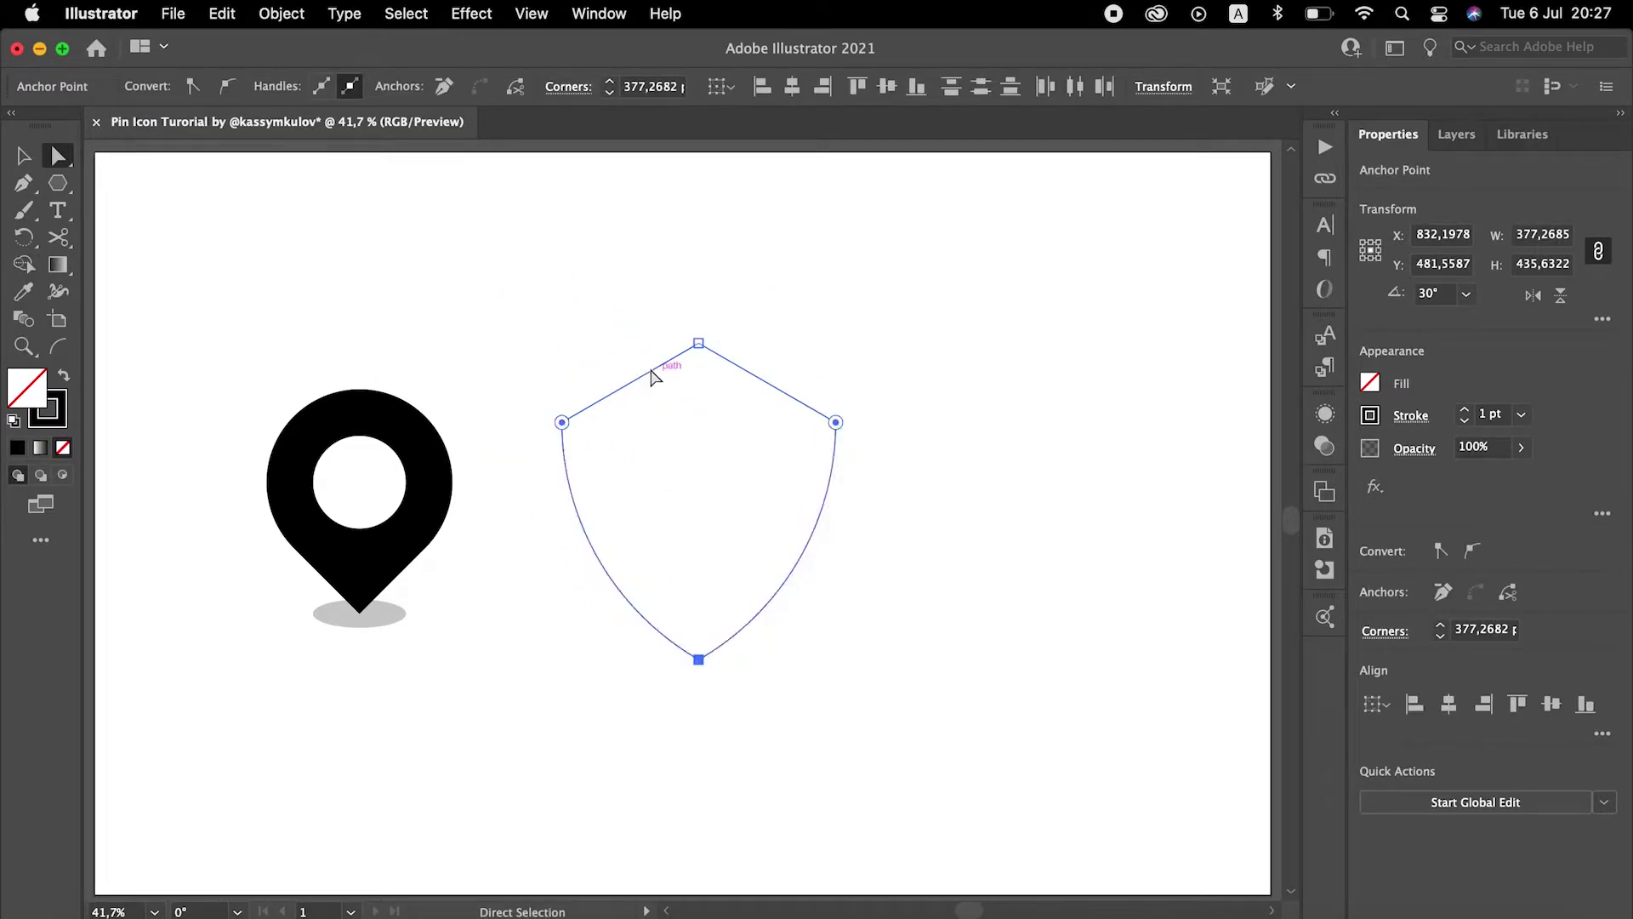
{"action": "key", "text": "v"}
{"action": "key", "text": "a"}
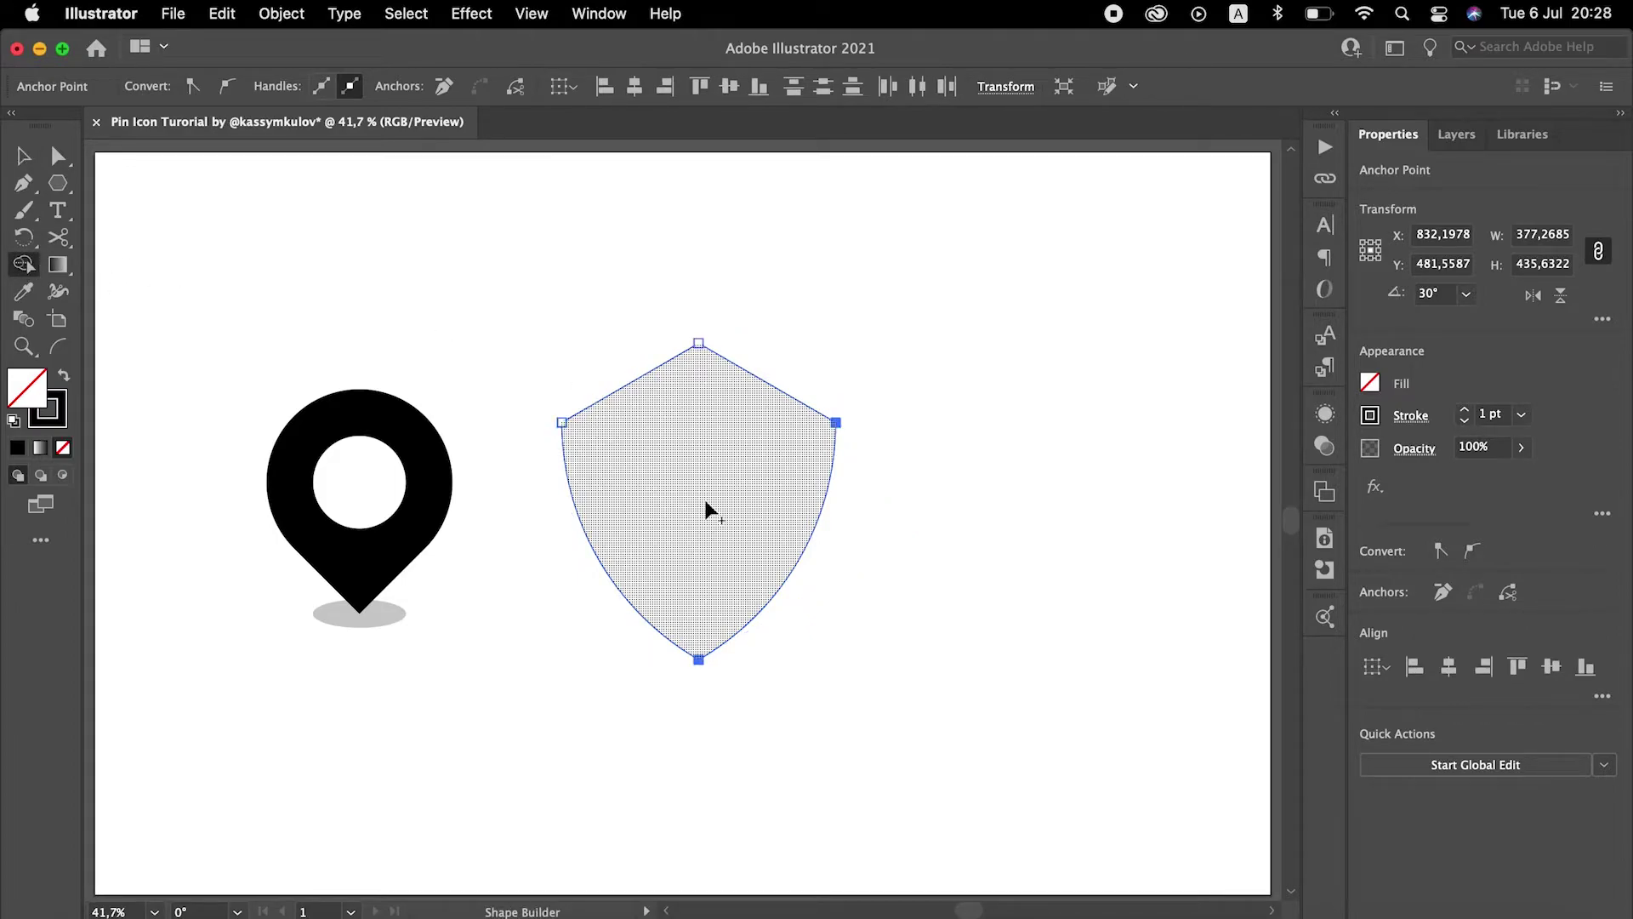
{"action": "left_click", "coordinate": [704, 504]}
{"action": "left_click_drag", "start_coordinate": [500, 284], "coordinate": [884, 477]}
{"action": "left_click_drag", "start_coordinate": [582, 436], "coordinate": [795, 628]}
{"action": "key", "text": "v"}
{"action": "left_click", "coordinate": [884, 623]}
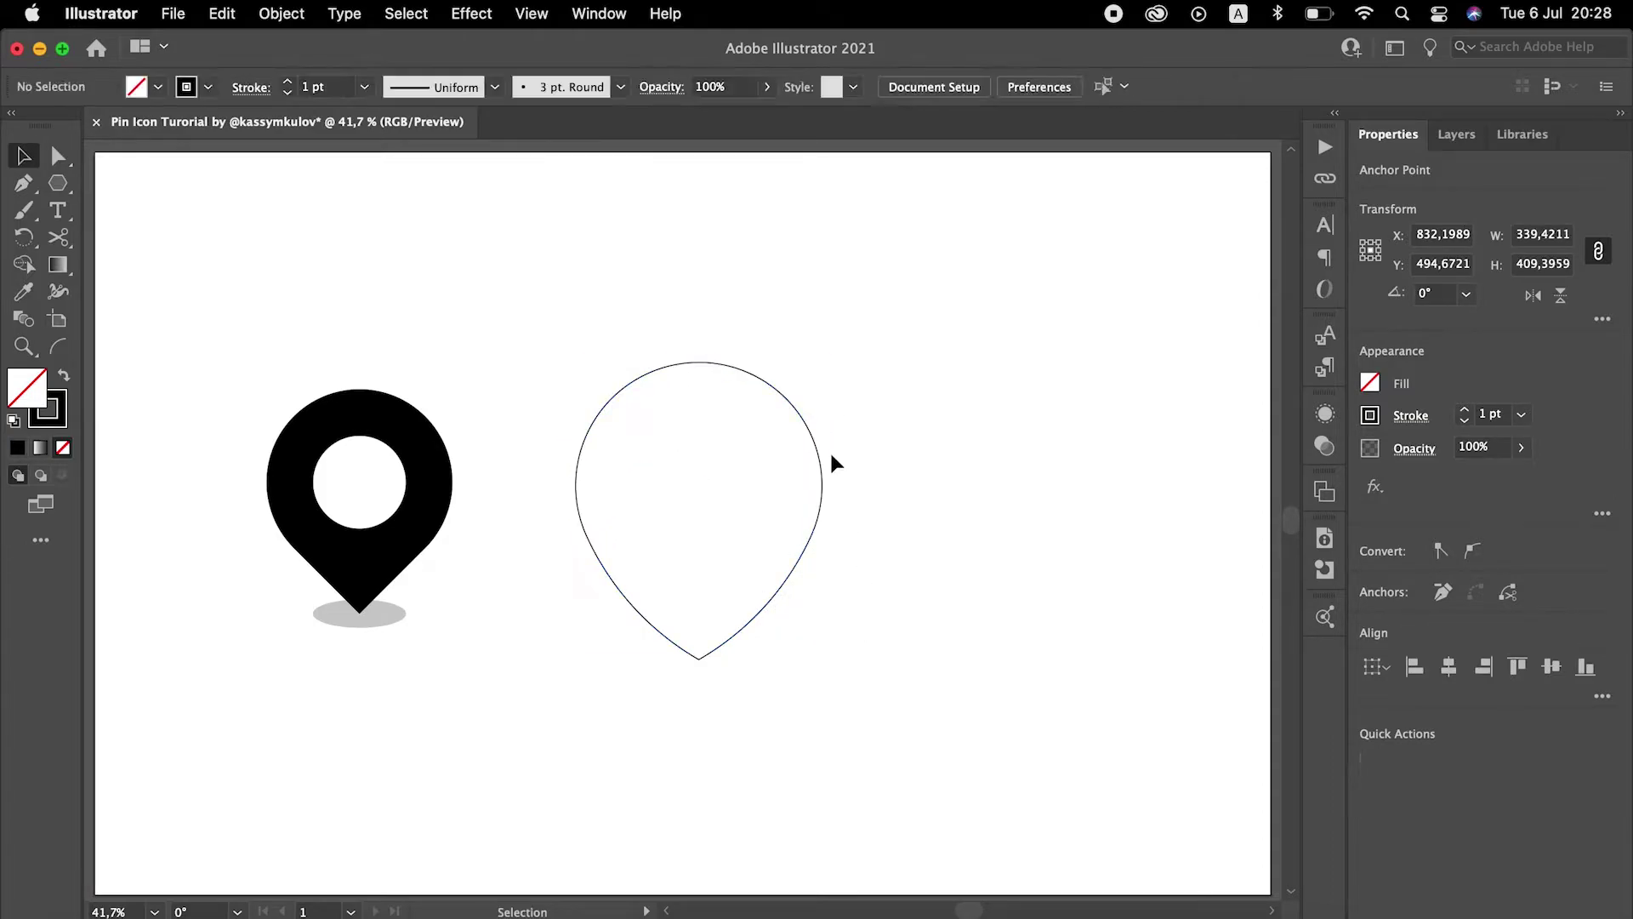
- Resize the teardrop to 256 px wide
{"action": "left_click", "coordinate": [814, 447]}
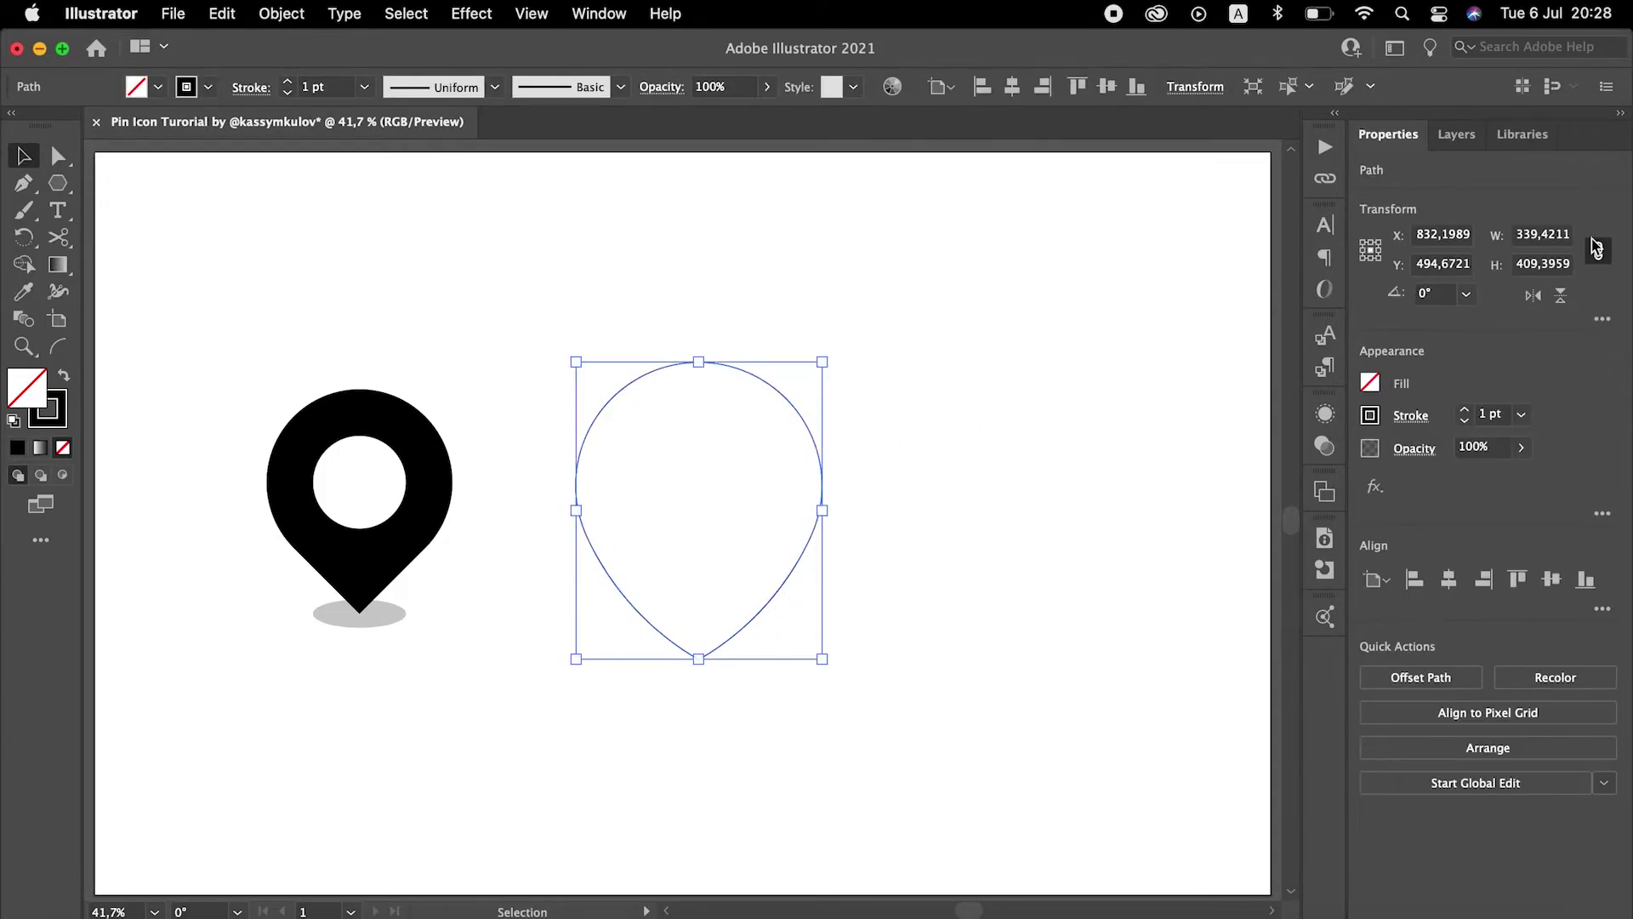
{"action": "left_click", "coordinate": [1550, 238]}
{"action": "type", "text": "25"}
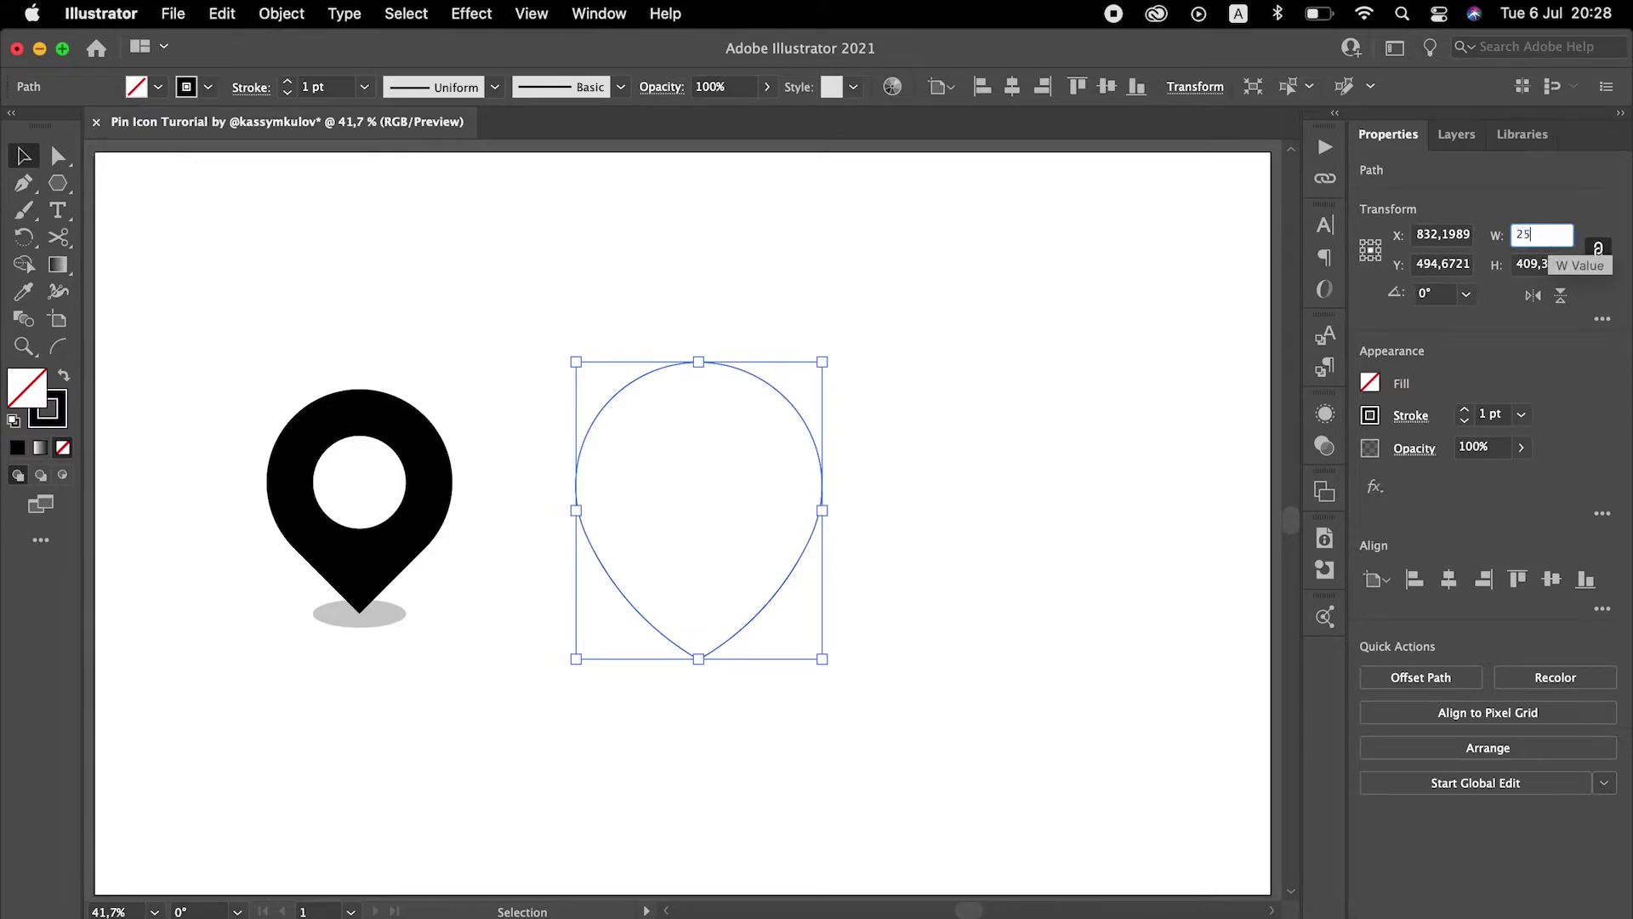
{"action": "type", "text": "6"}
{"action": "key", "text": "Return"}
{"action": "left_click", "coordinate": [851, 398]}
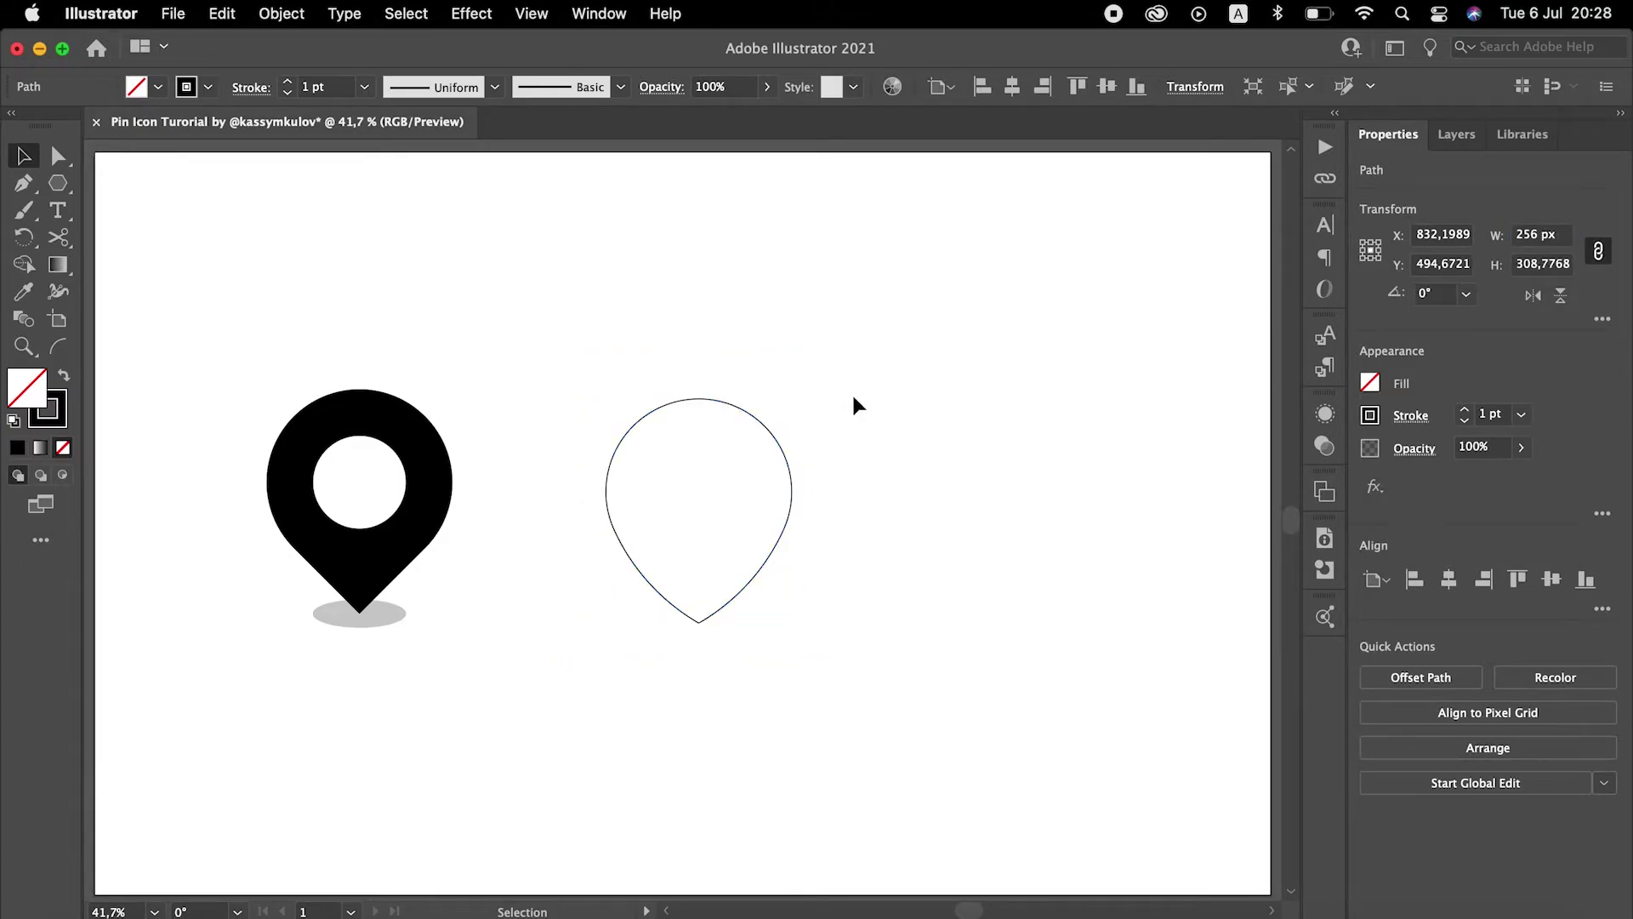
- Level the teardrop with the first pin and draw a 135 px circle over its head
{"action": "left_click_drag", "start_coordinate": [776, 442], "coordinate": [737, 427]}
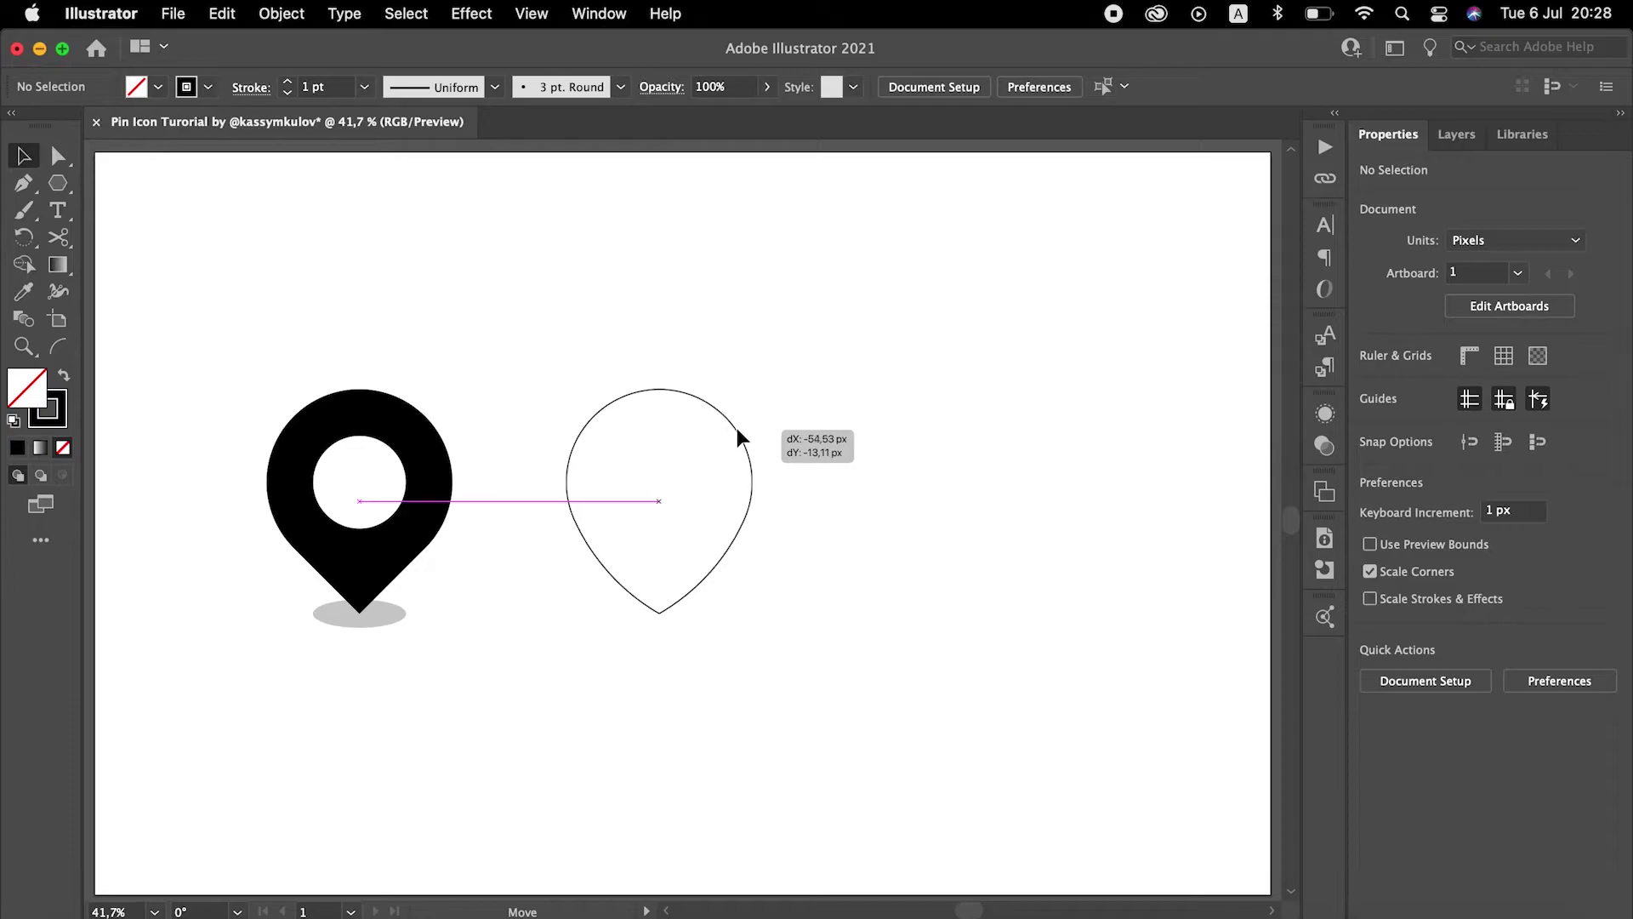
{"action": "left_click_drag", "start_coordinate": [58, 183], "coordinate": [132, 211]}
{"action": "left_click_drag", "start_coordinate": [566, 394], "coordinate": [752, 524]}
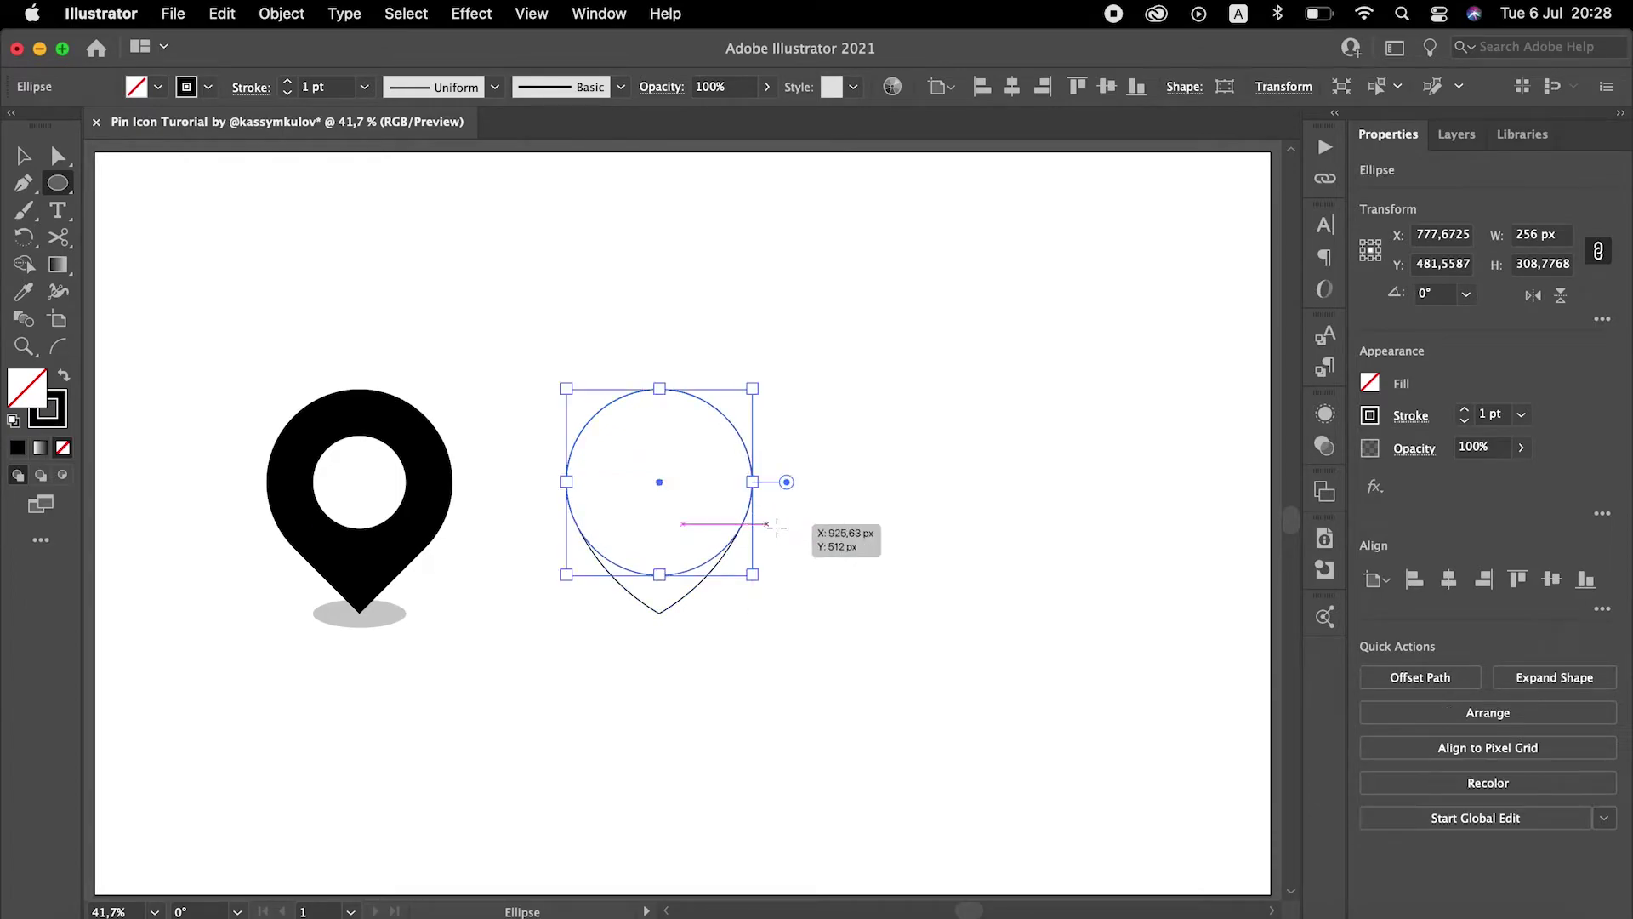
{"action": "left_click", "coordinate": [1541, 235]}
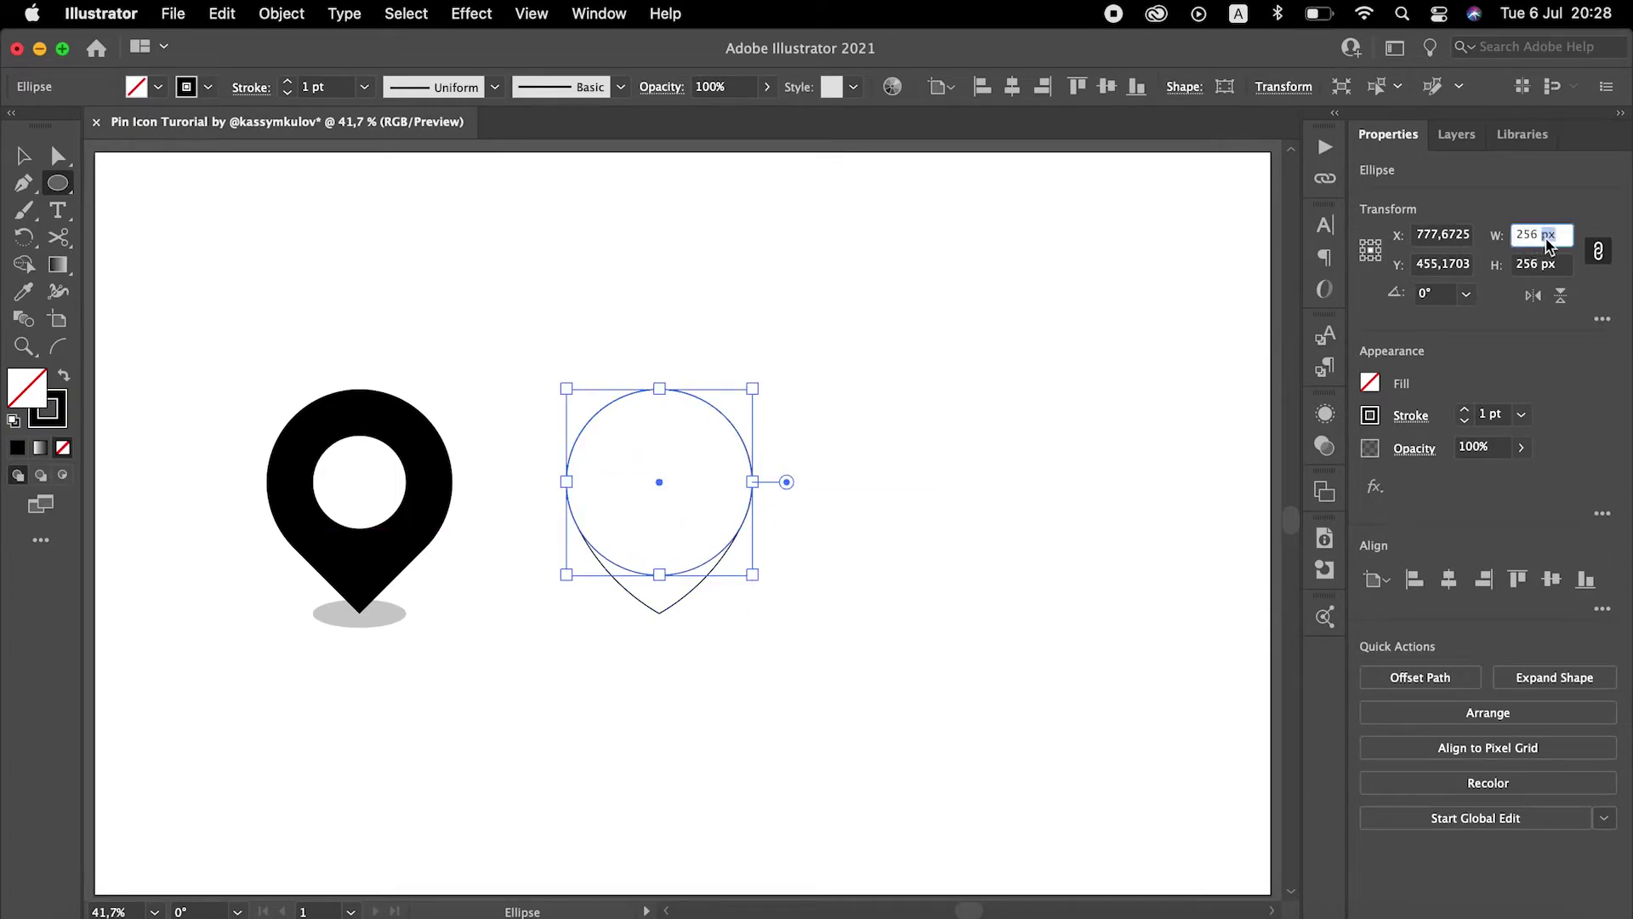
{"action": "scroll", "coordinate": [1546, 238], "scroll_direction": "down", "scroll_amount": 10}
{"action": "scroll", "coordinate": [1546, 246], "scroll_direction": "down", "scroll_amount": 10}
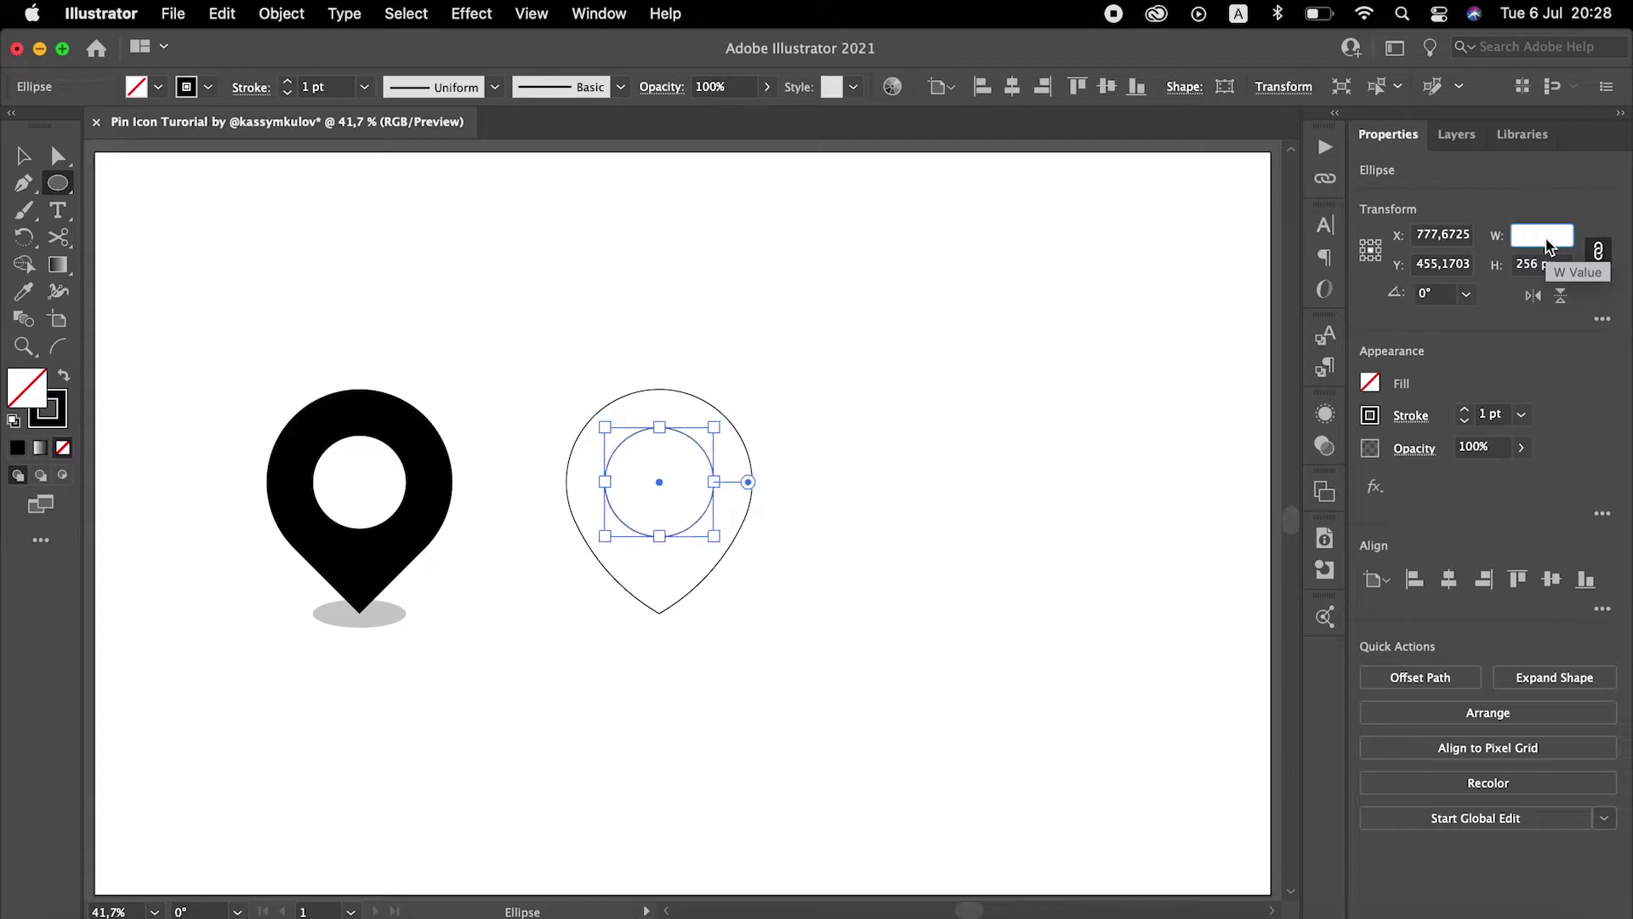
{"action": "scroll", "coordinate": [1547, 246], "scroll_direction": "down", "scroll_amount": 1}
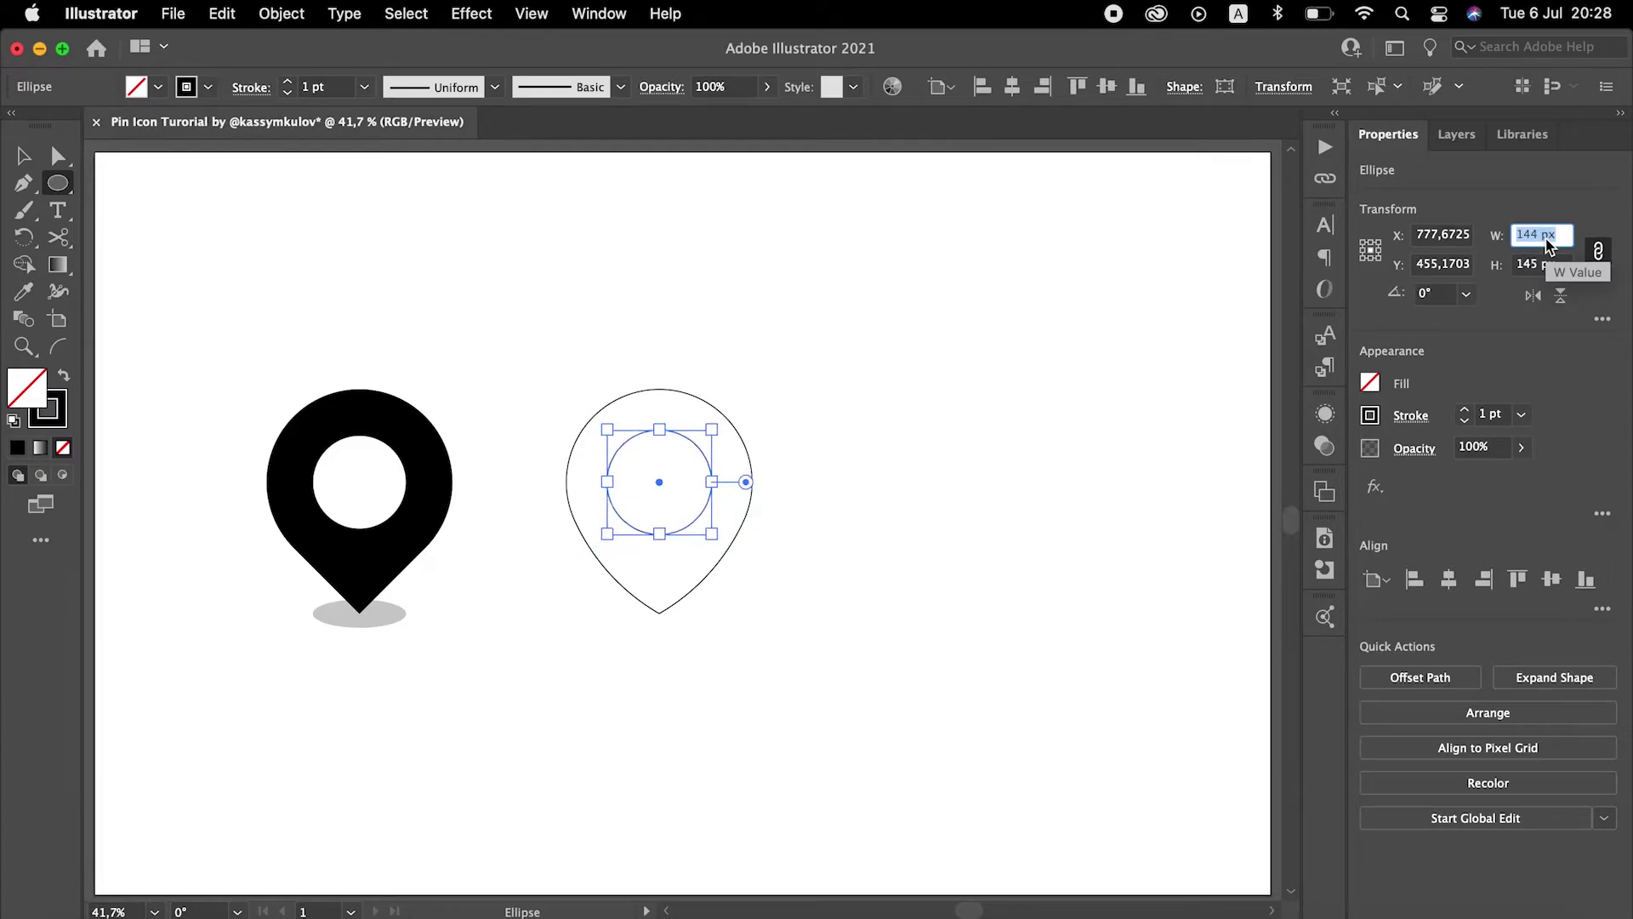
{"action": "scroll", "coordinate": [1546, 246], "scroll_direction": "down", "scroll_amount": 9}
- Fill the teardrop and circle black and cut the circle out as a hole with Shape Builder
{"action": "left_click", "coordinate": [24, 156]}
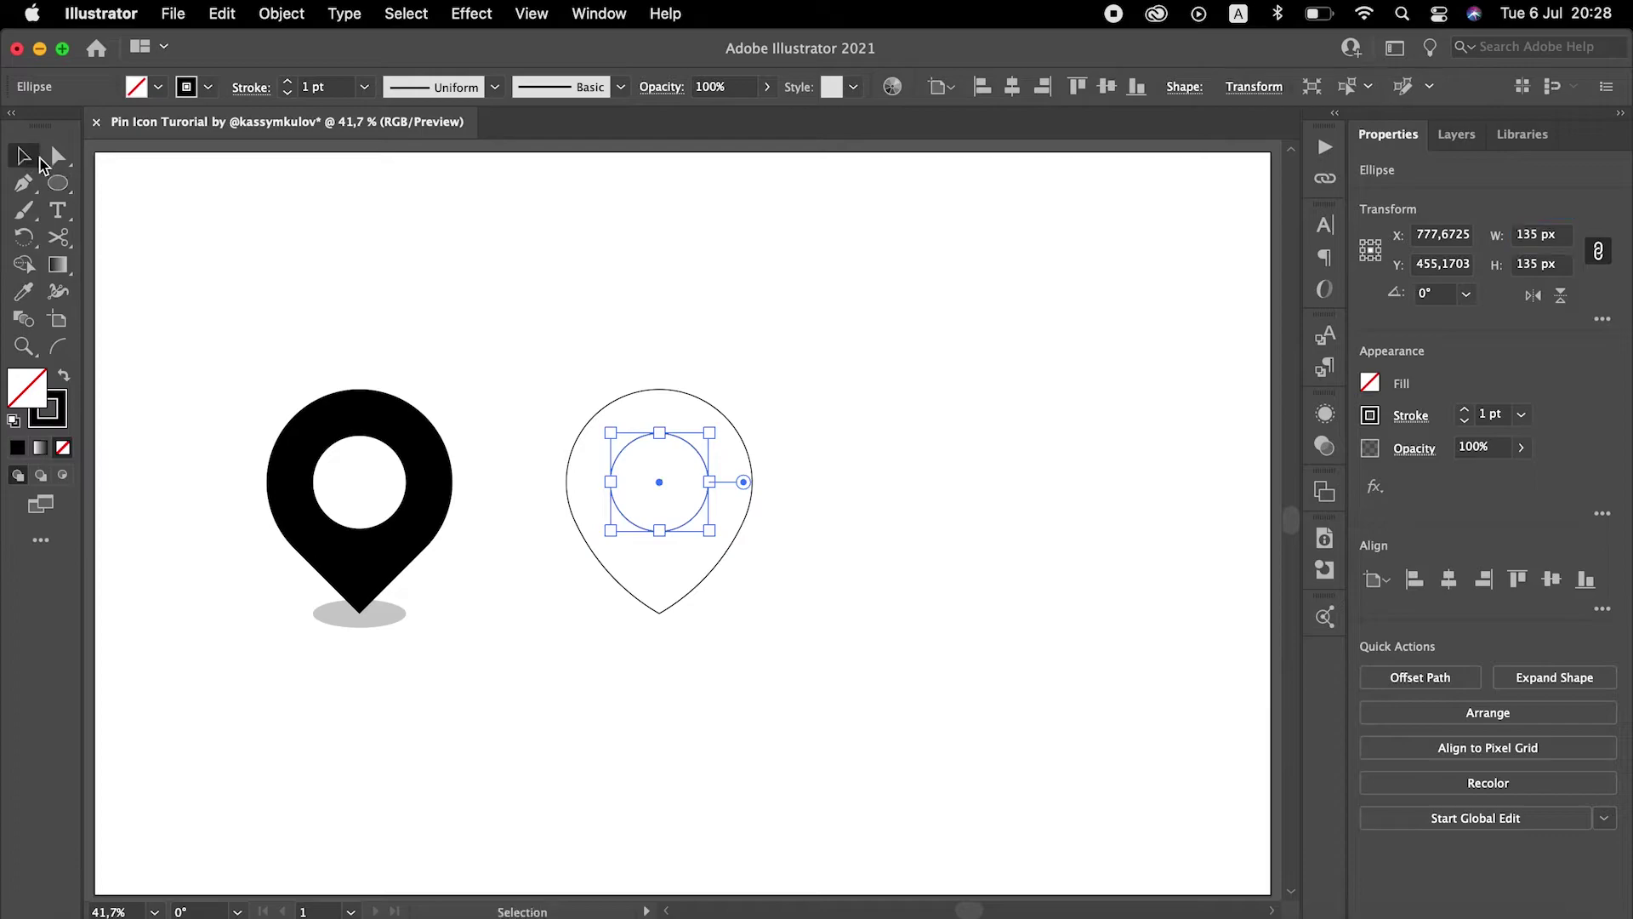
{"action": "left_click", "coordinate": [560, 355]}
{"action": "mouse_move", "coordinate": [542, 349]}
{"action": "left_mouse_down"}
{"action": "mouse_move", "coordinate": [641, 497]}
{"action": "mouse_move", "coordinate": [539, 548]}
{"action": "left_mouse_up"}
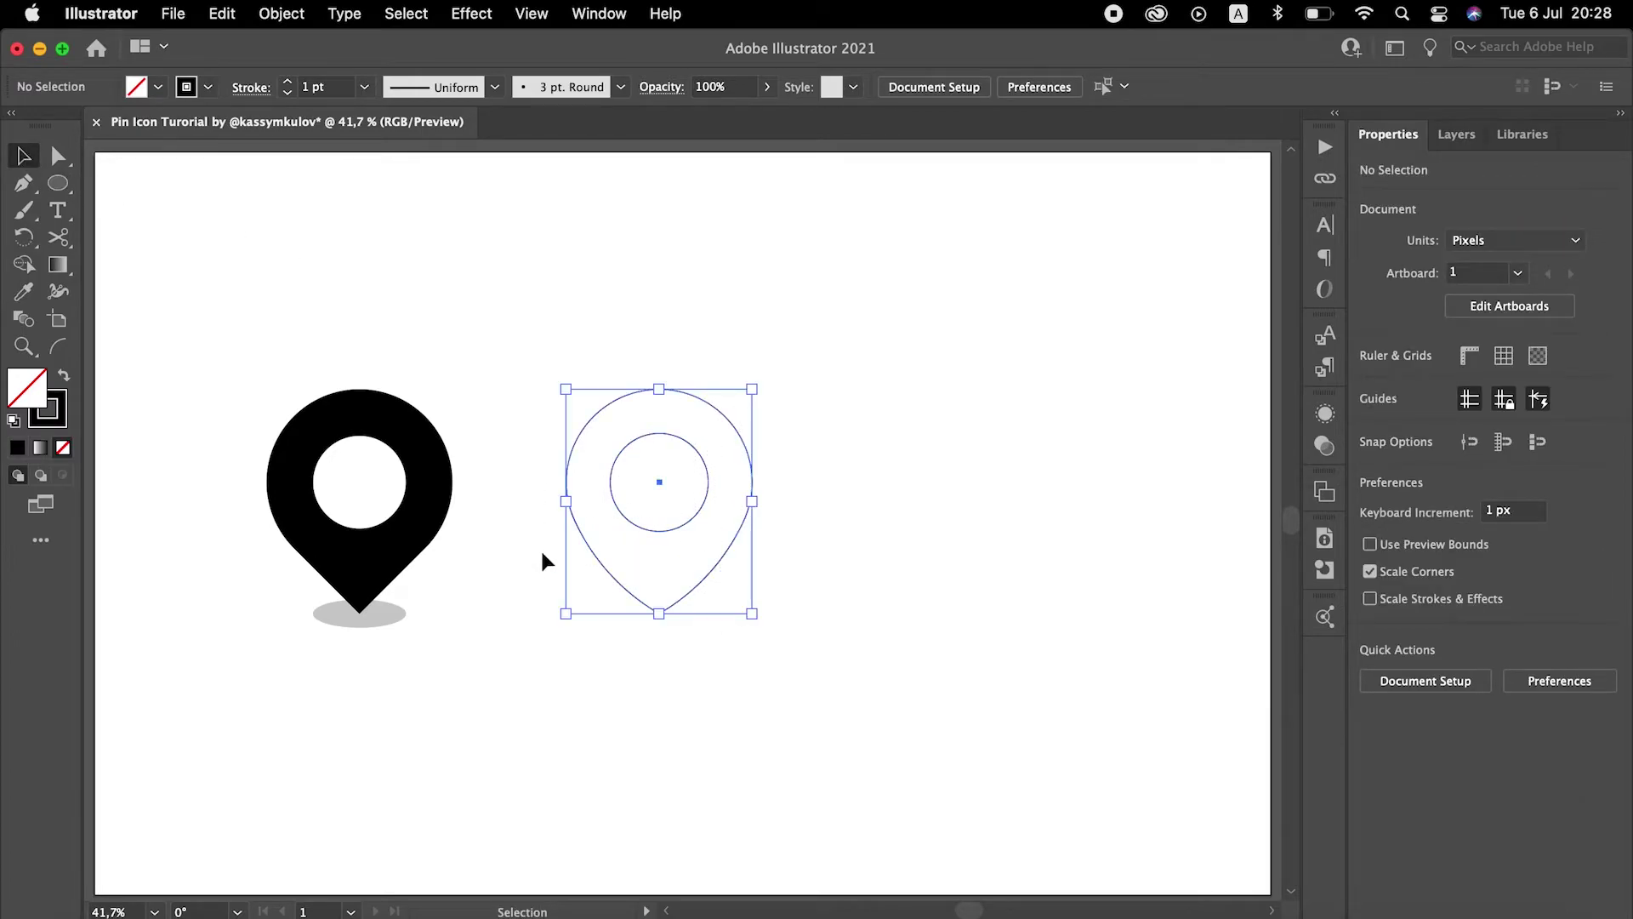
{"action": "left_click", "coordinate": [67, 374]}
{"action": "left_click", "coordinate": [25, 263]}
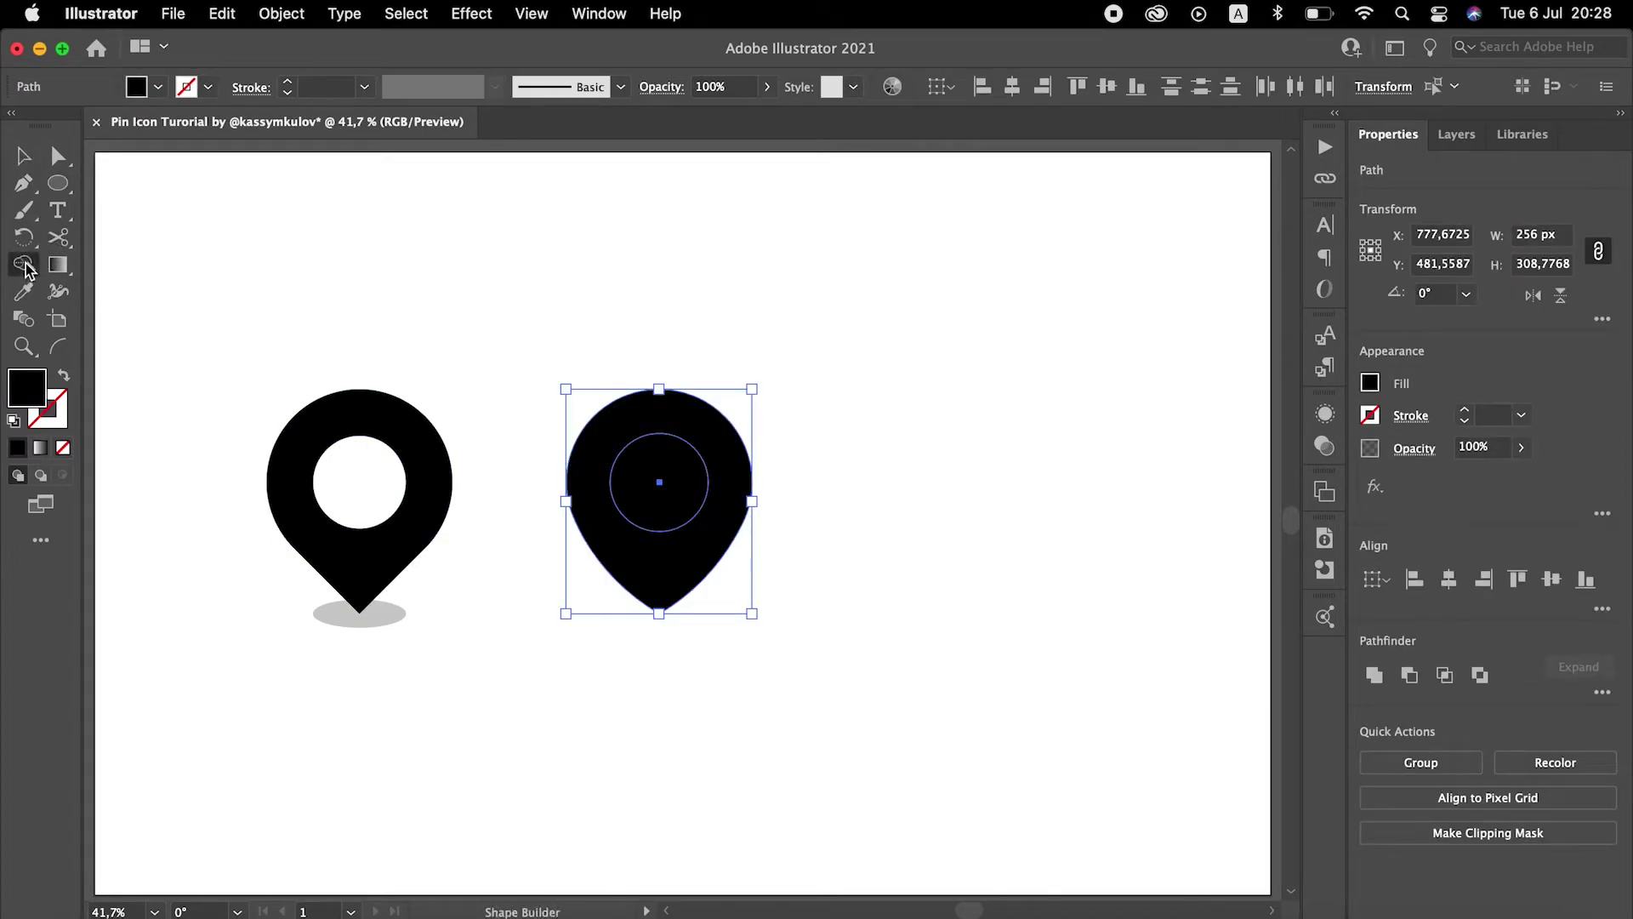
{"action": "left_click", "coordinate": [663, 487], "text": "alt"}
- Move the new pin in line with the first pin
{"action": "key", "text": "v"}
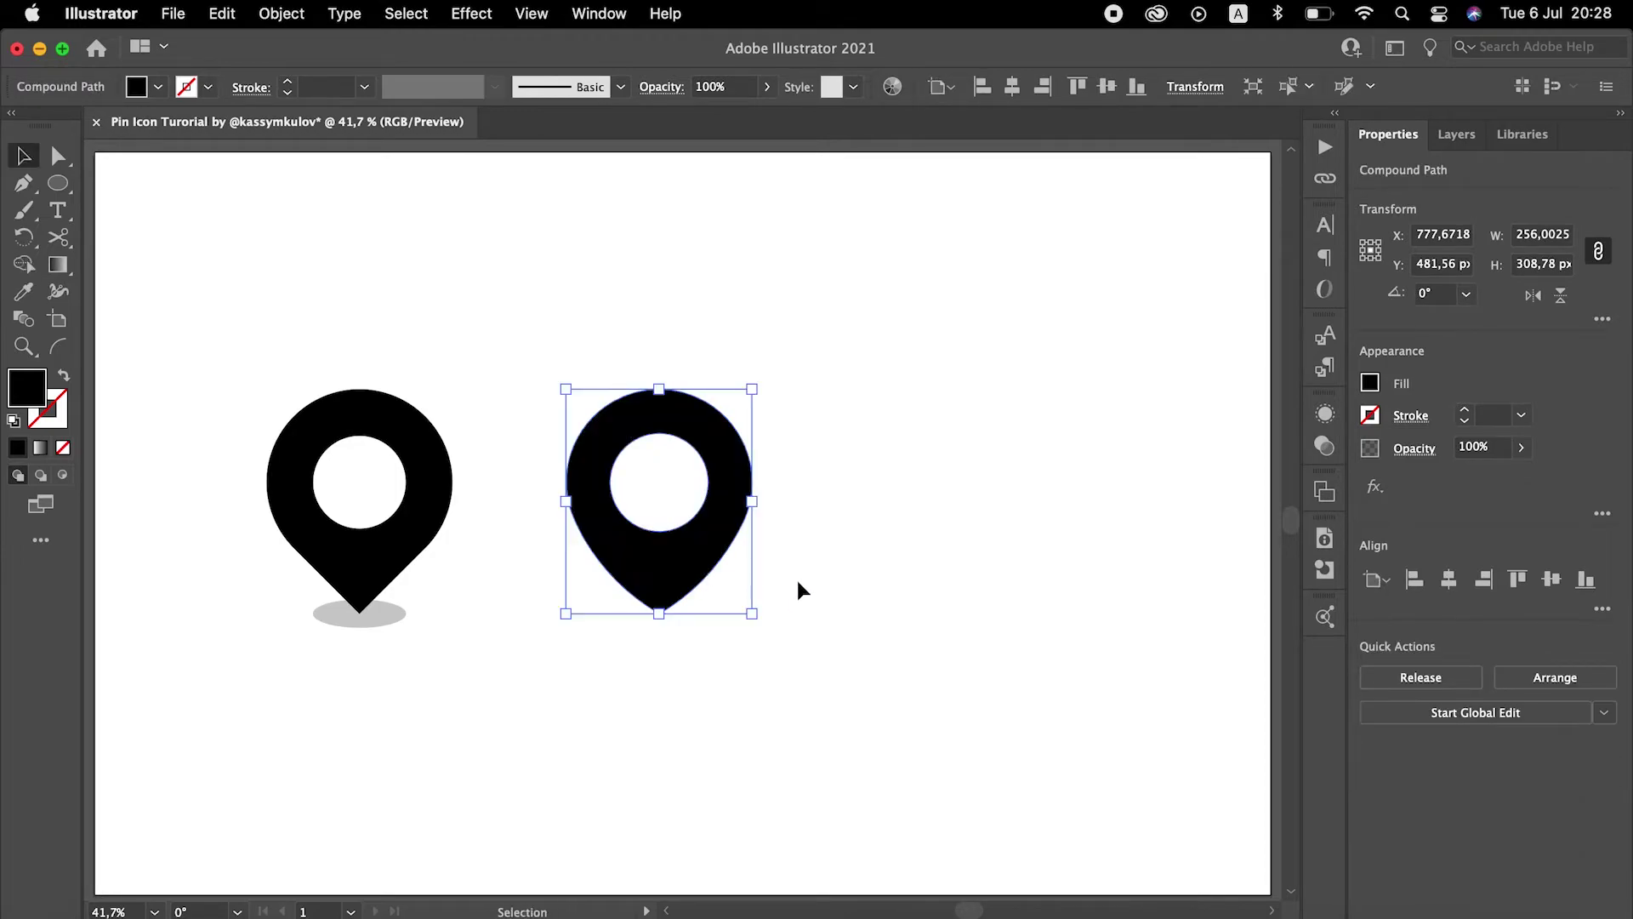
{"action": "left_click", "coordinate": [730, 580]}
{"action": "left_click_drag", "start_coordinate": [696, 568], "coordinate": [638, 561]}
- Copy the shadow under the second pin, lower both 19 px, and reset the fill to black
{"action": "left_click", "coordinate": [484, 642]}
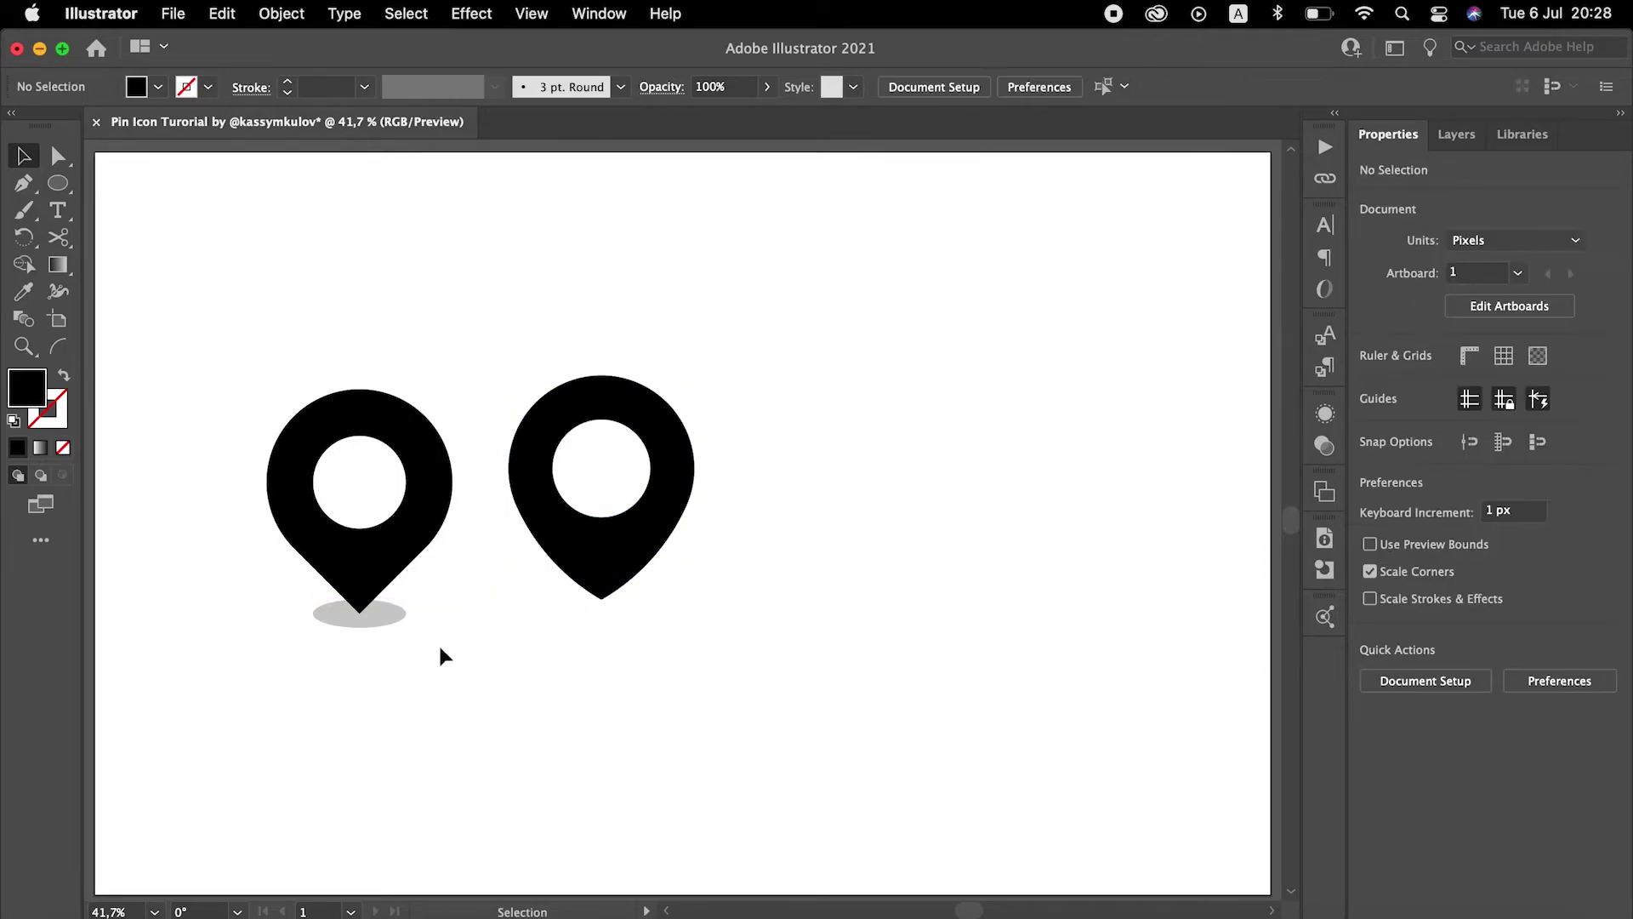
{"action": "left_click_drag", "start_coordinate": [382, 622], "coordinate": [628, 614]}
{"action": "left_click_drag", "start_coordinate": [566, 313], "coordinate": [676, 595]}
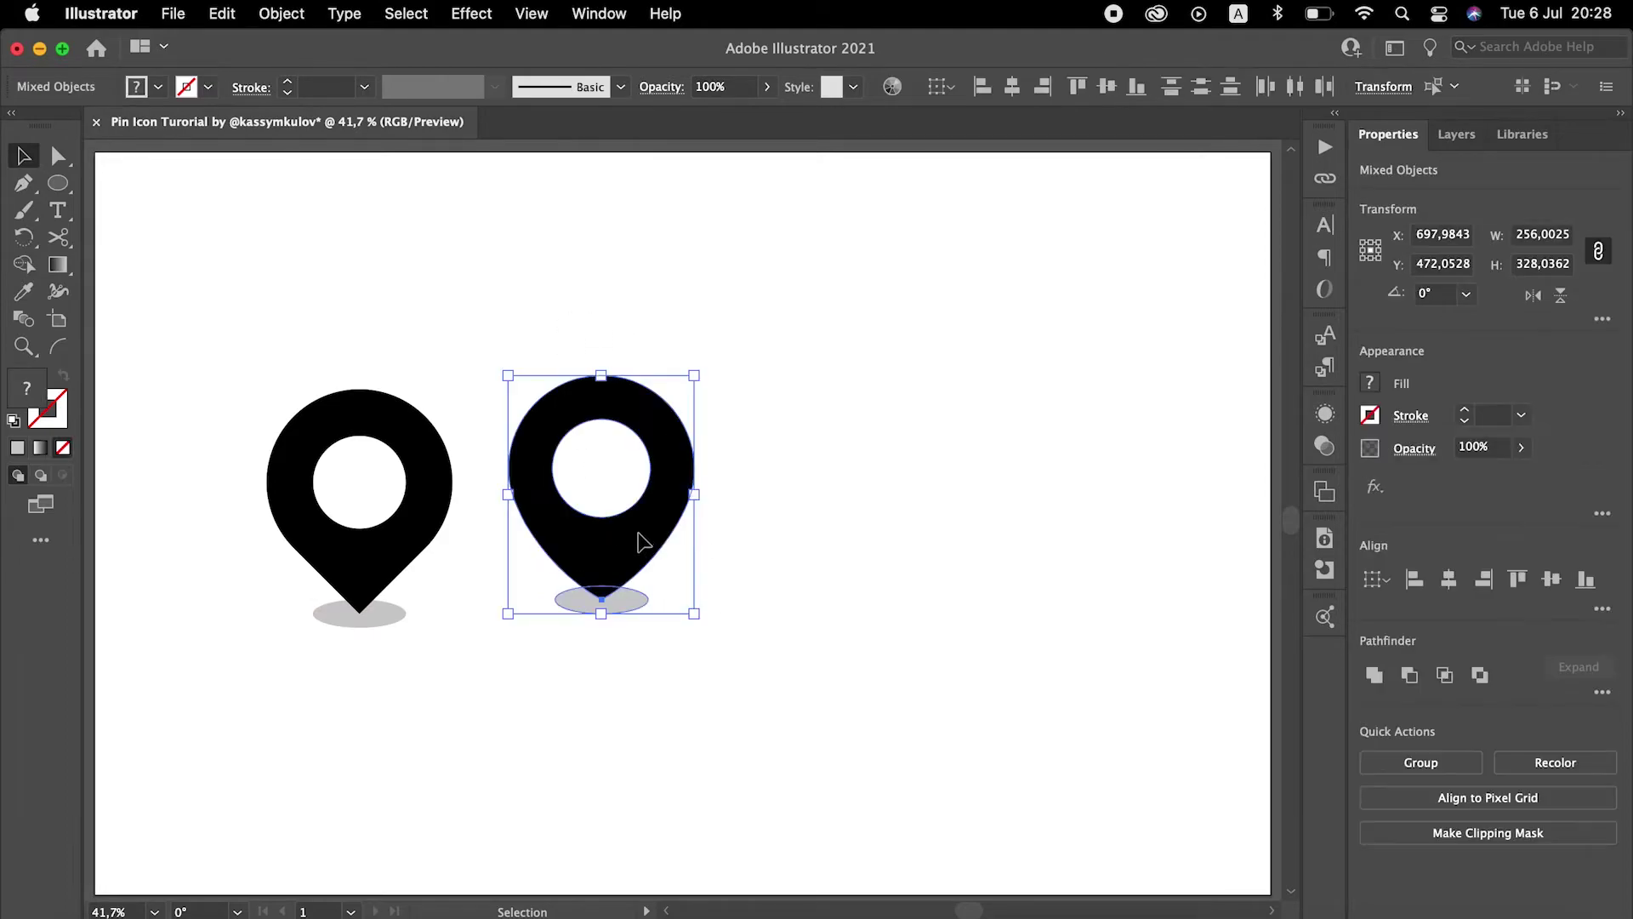
{"action": "left_click_drag", "start_coordinate": [642, 541], "coordinate": [644, 557]}
{"action": "left_click", "coordinate": [778, 570]}
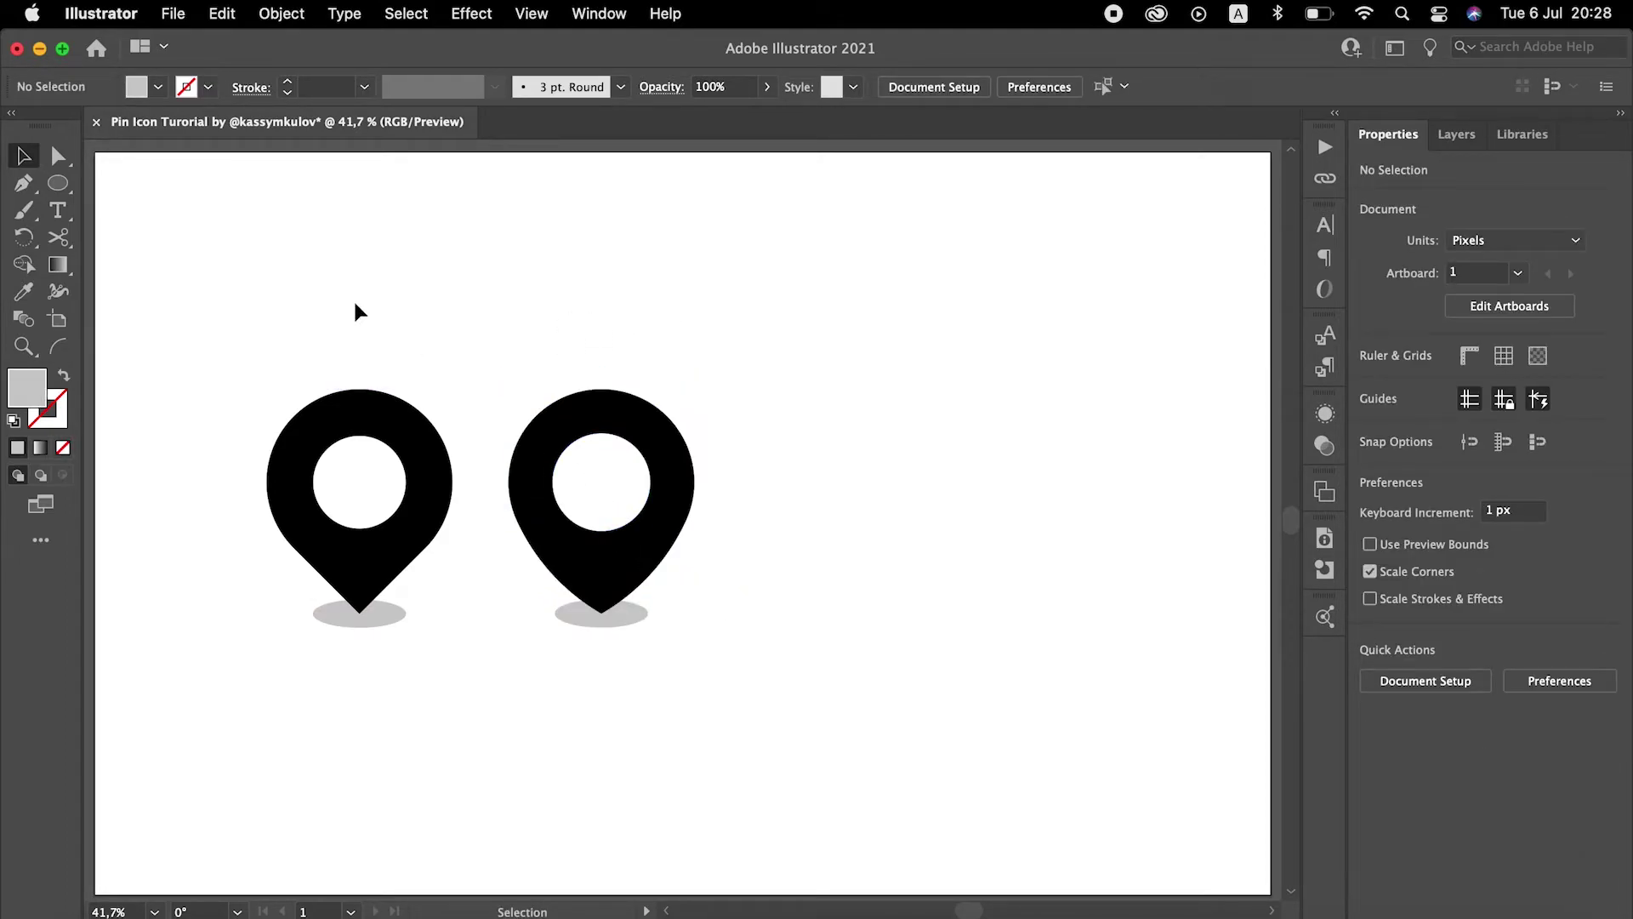
{"action": "left_click", "coordinate": [158, 87]}
{"action": "left_click", "coordinate": [64, 132]}
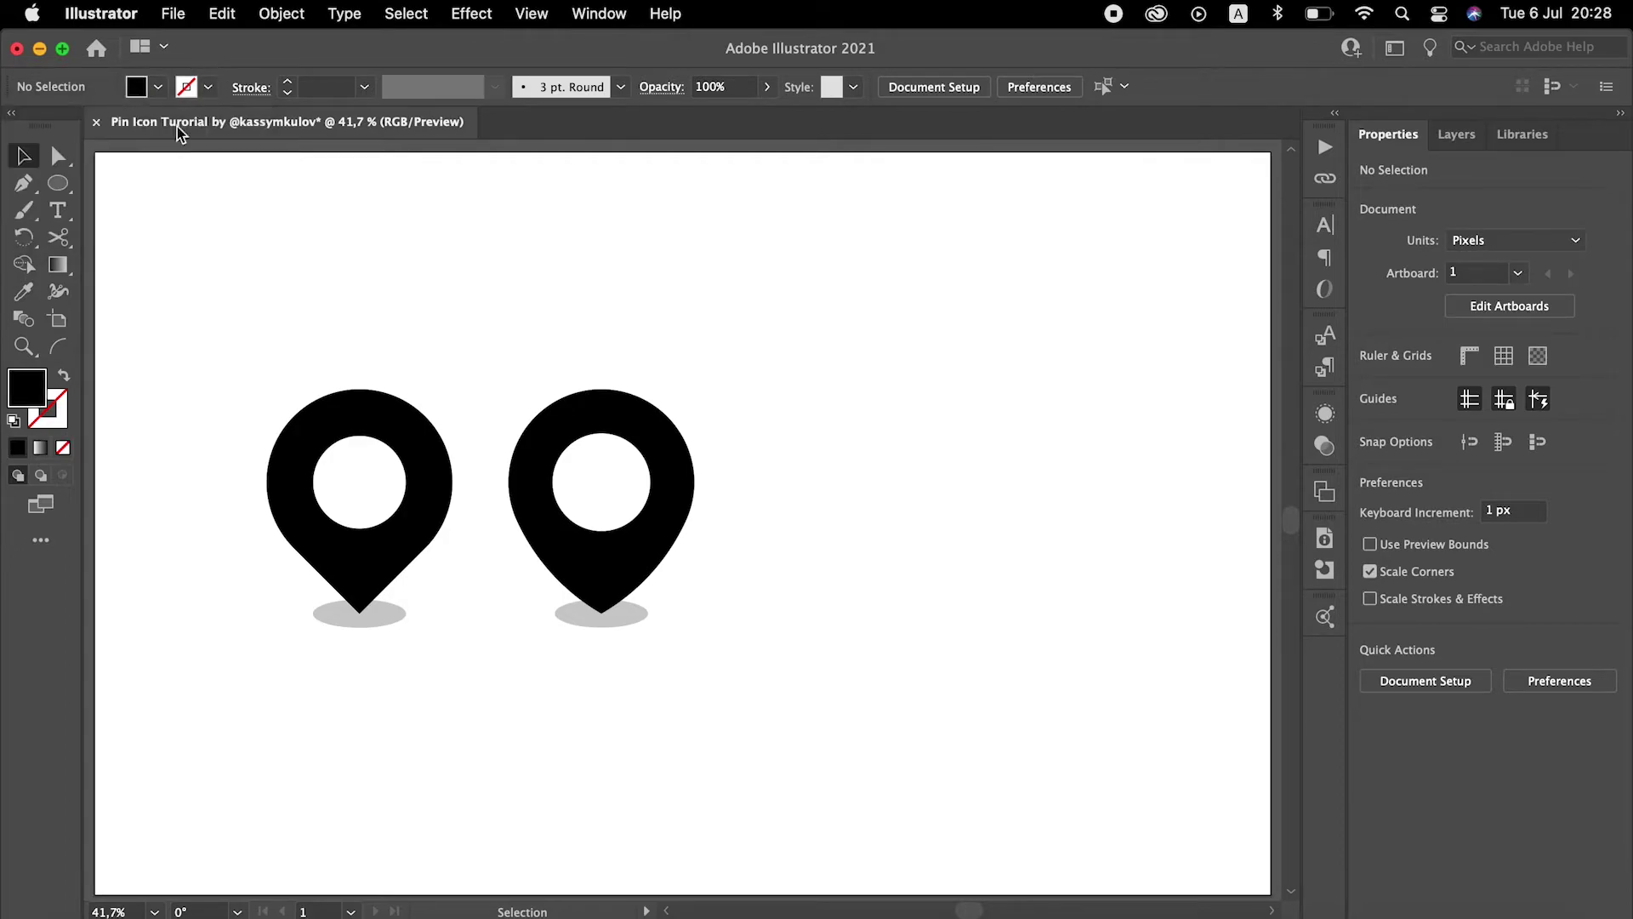
- Switch to a black stroke with no fill and draw a vertical line with the Pen tool
{"action": "left_click", "coordinate": [65, 376]}
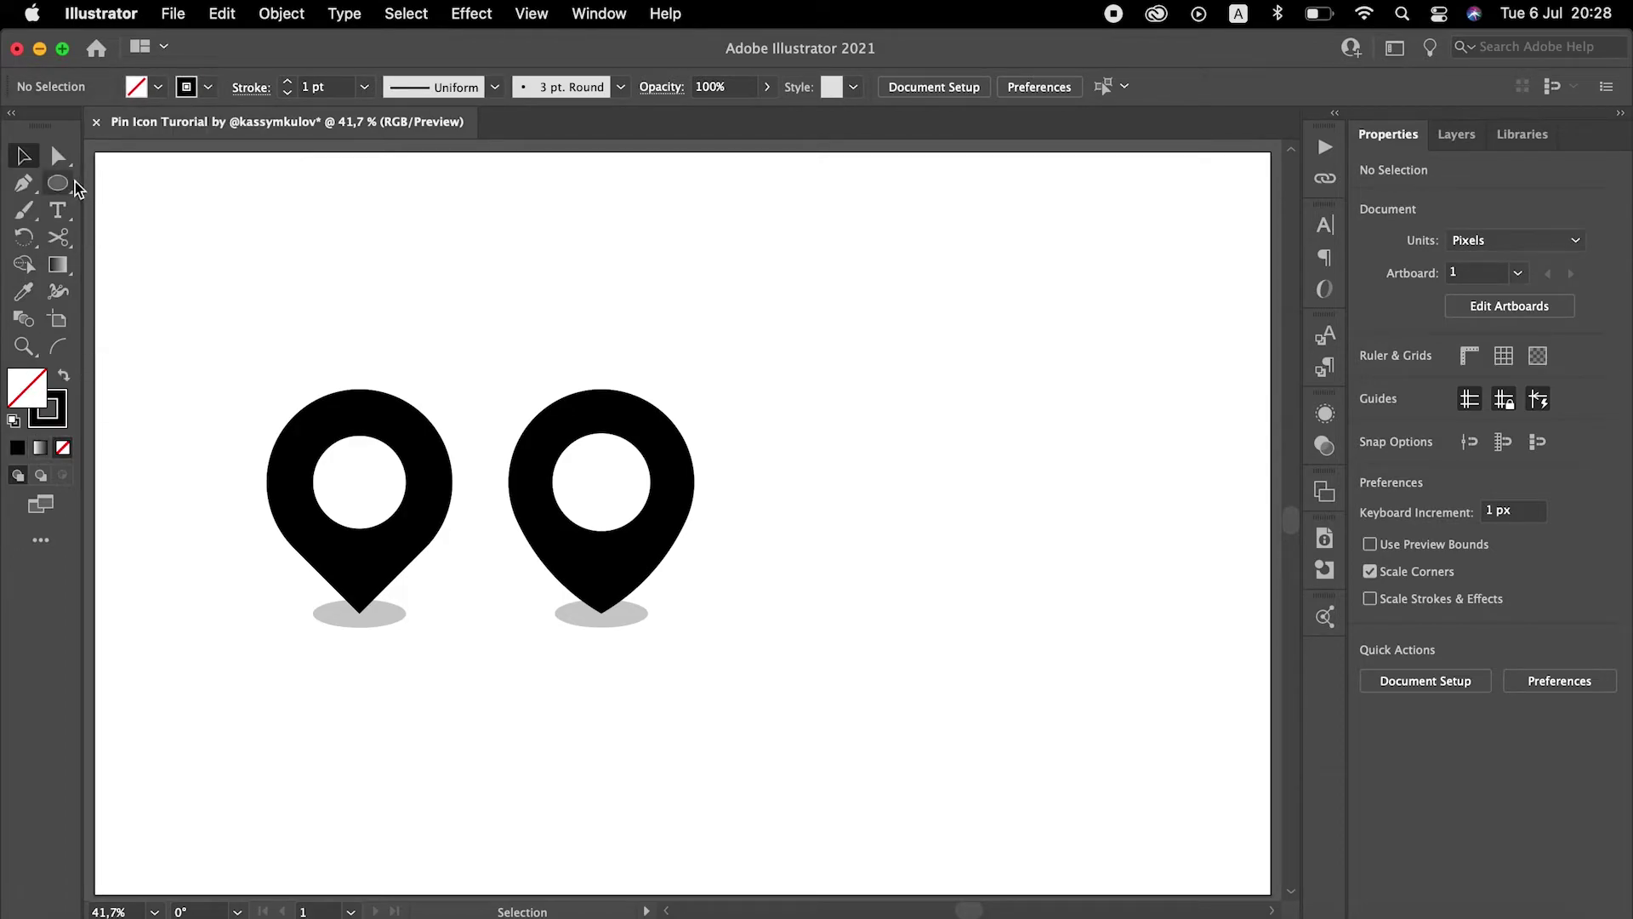
{"action": "left_click", "coordinate": [23, 183]}
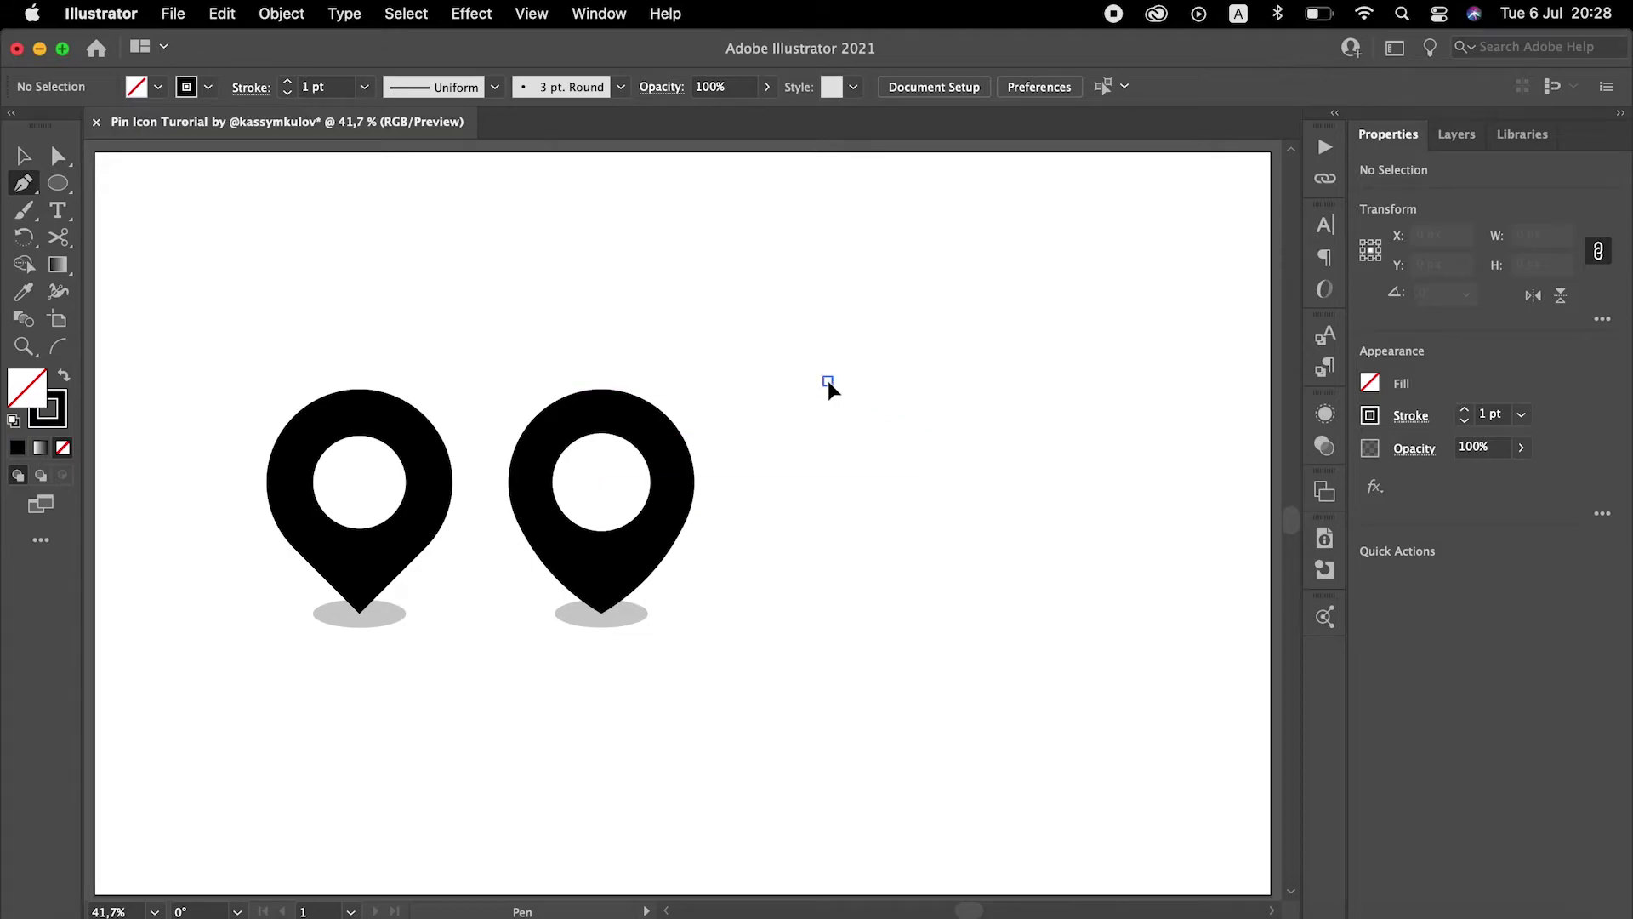
{"action": "left_click", "coordinate": [827, 381]}
{"action": "left_click", "coordinate": [828, 665]}
{"action": "key", "text": "v"}
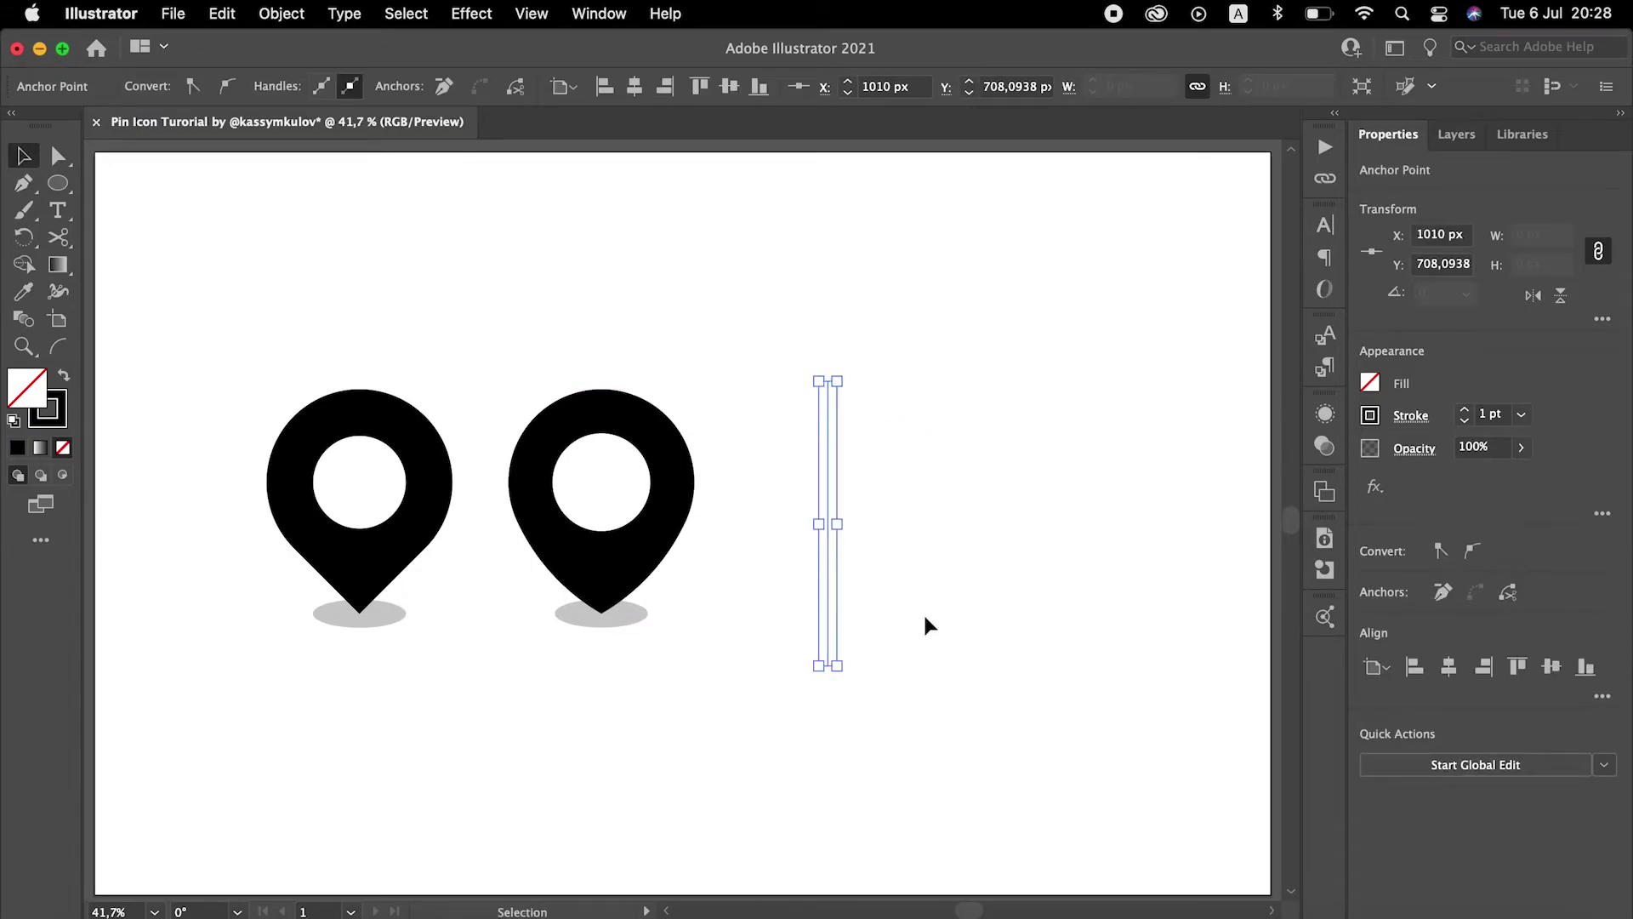
{"action": "left_click", "coordinate": [791, 498]}
{"action": "left_click", "coordinate": [828, 498]}
- Thicken the line to 162 pt with round caps and joins and a tapered width profile
{"action": "left_click", "coordinate": [332, 86]}
{"action": "scroll", "coordinate": [334, 86], "scroll_direction": "up", "scroll_amount": 20}
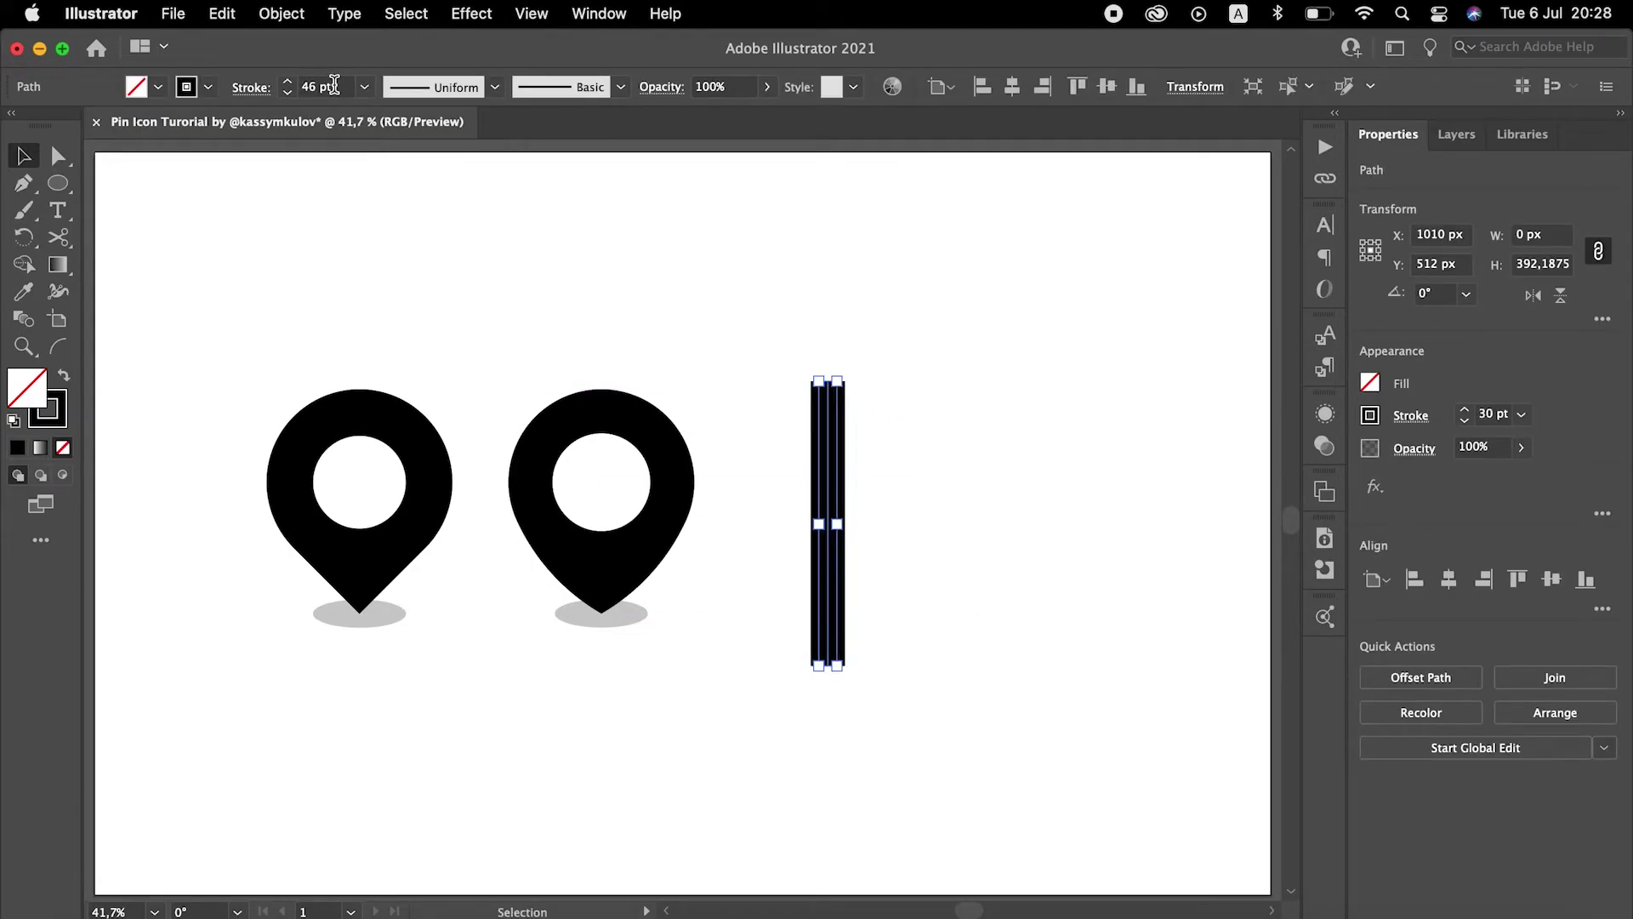
{"action": "scroll", "coordinate": [333, 86], "scroll_direction": "up", "scroll_amount": 20}
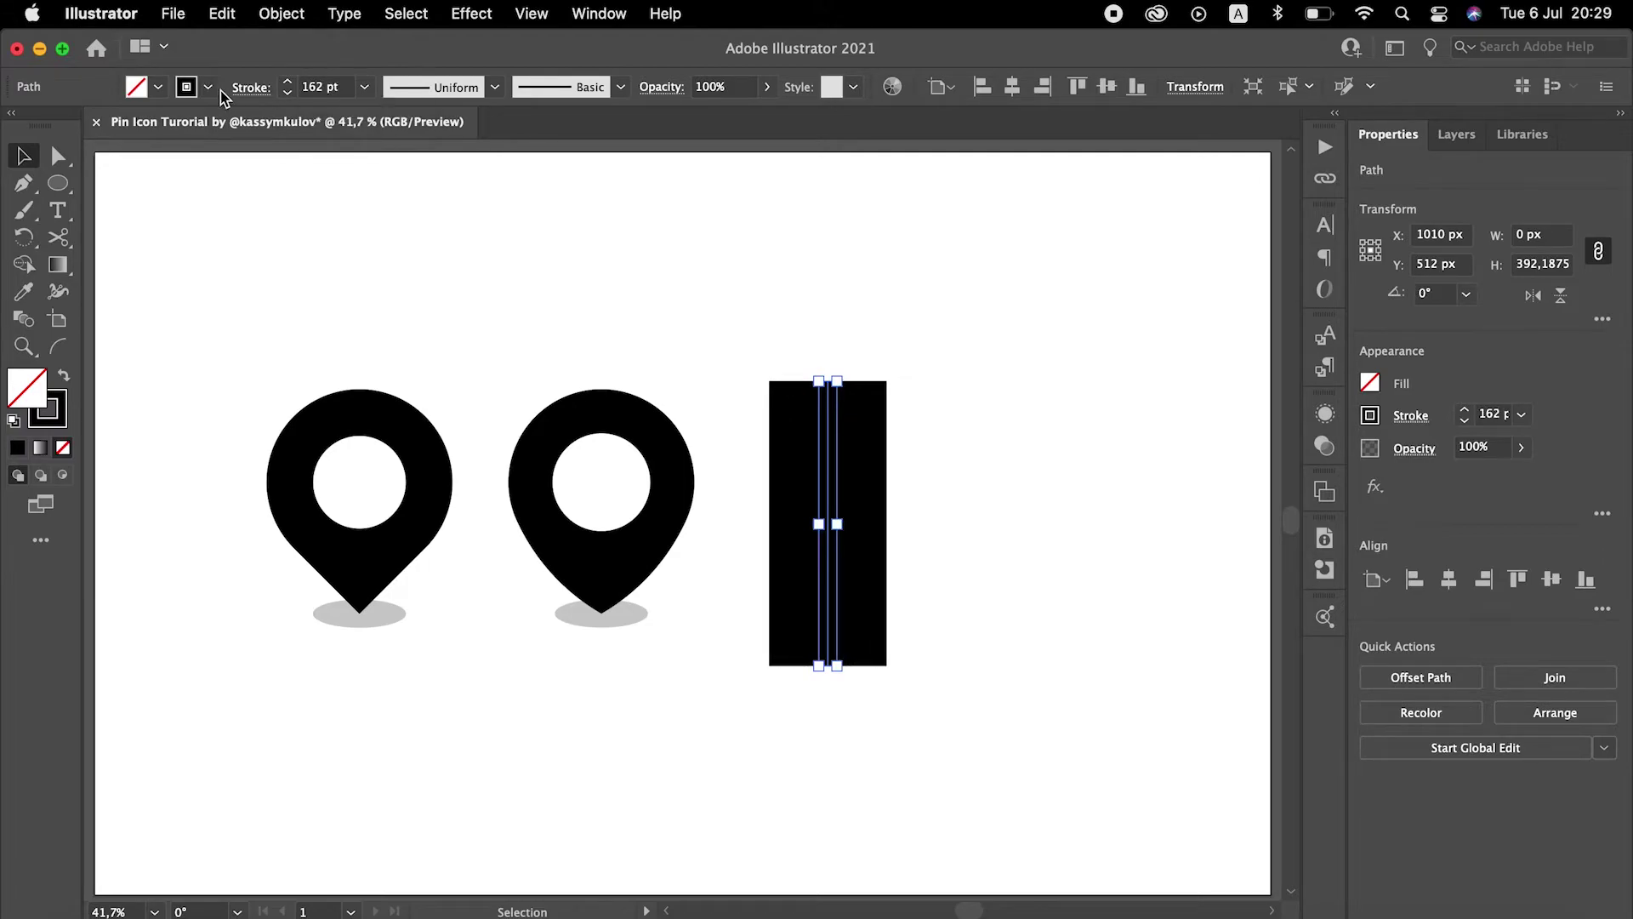
{"action": "left_click", "coordinate": [250, 87]}
{"action": "left_click", "coordinate": [120, 145]}
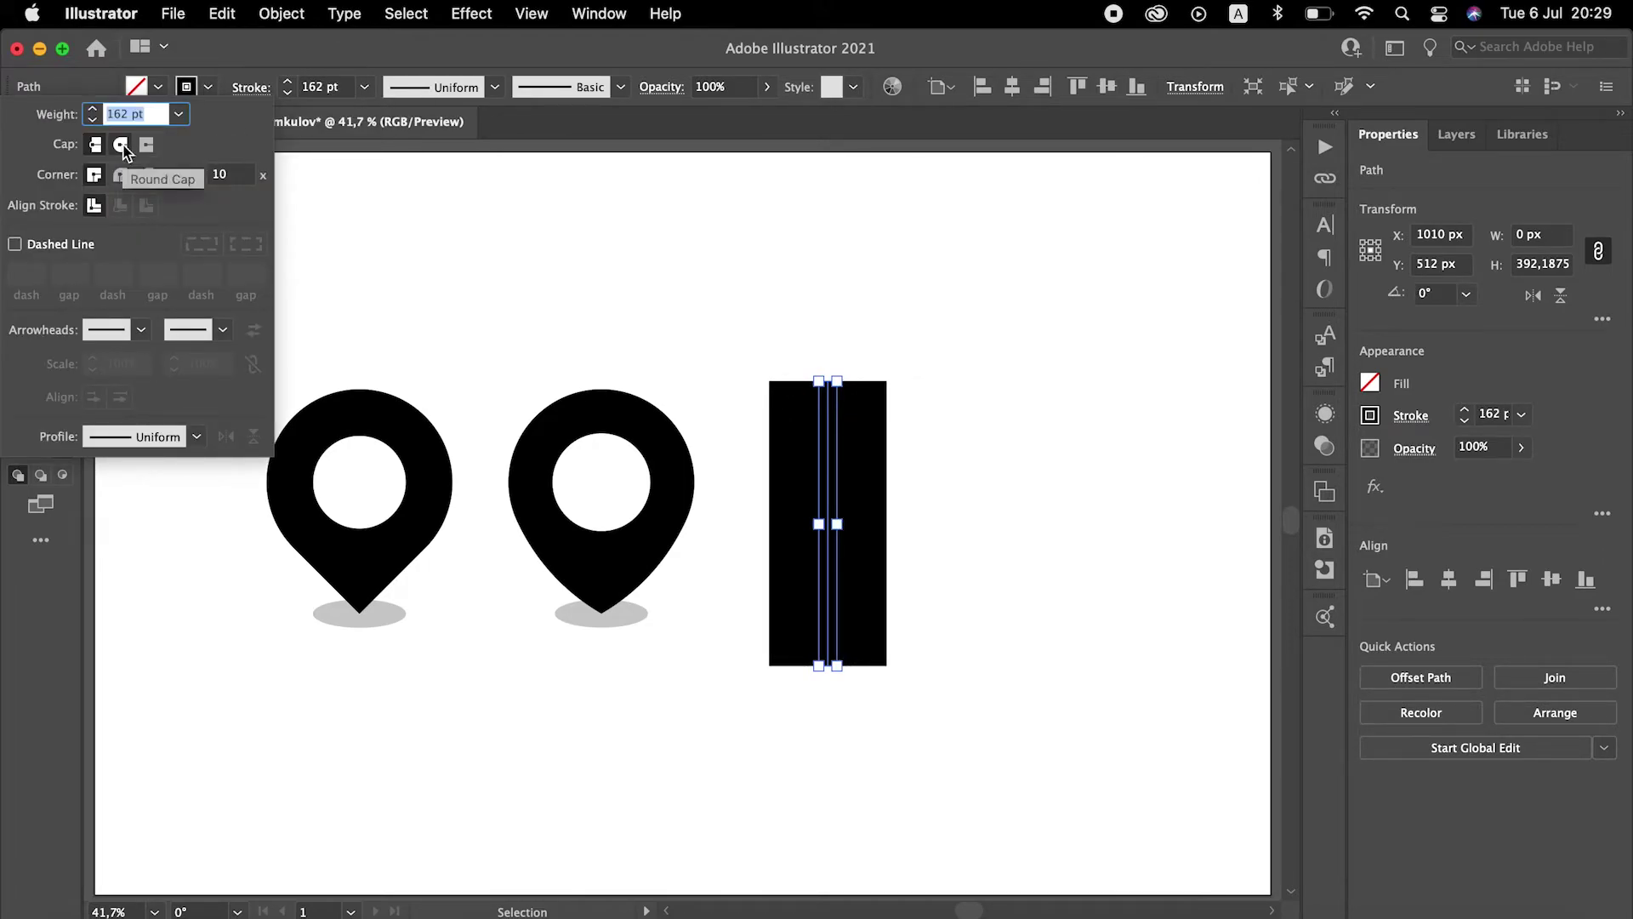
{"action": "left_click", "coordinate": [122, 175]}
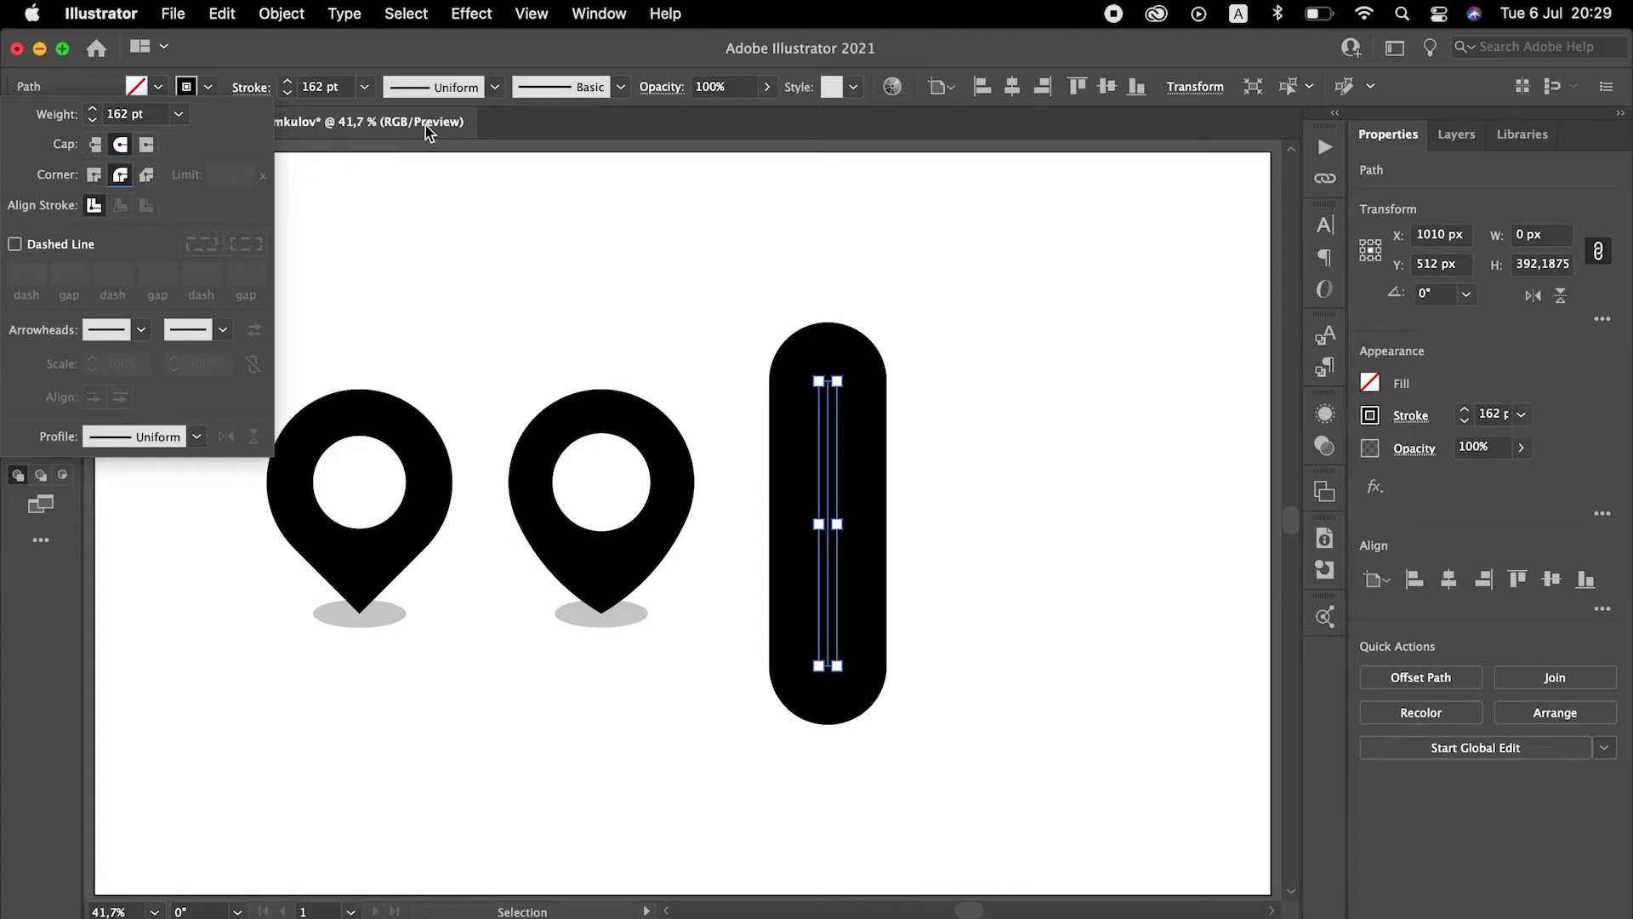
{"action": "left_click", "coordinate": [466, 85]}
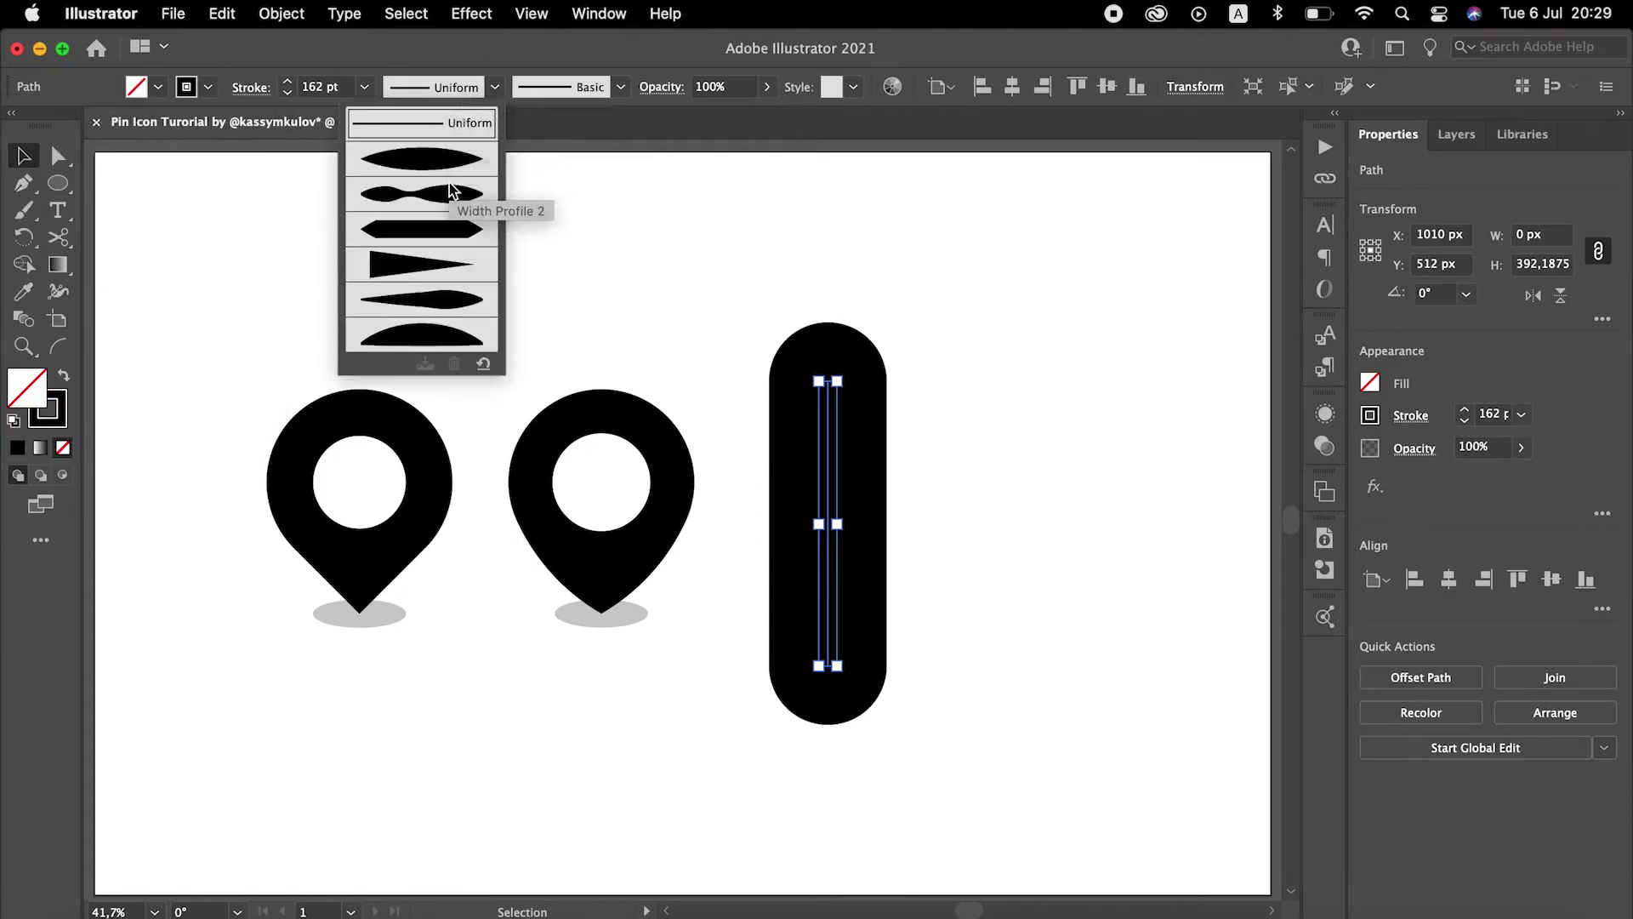
{"action": "left_click", "coordinate": [415, 262]}
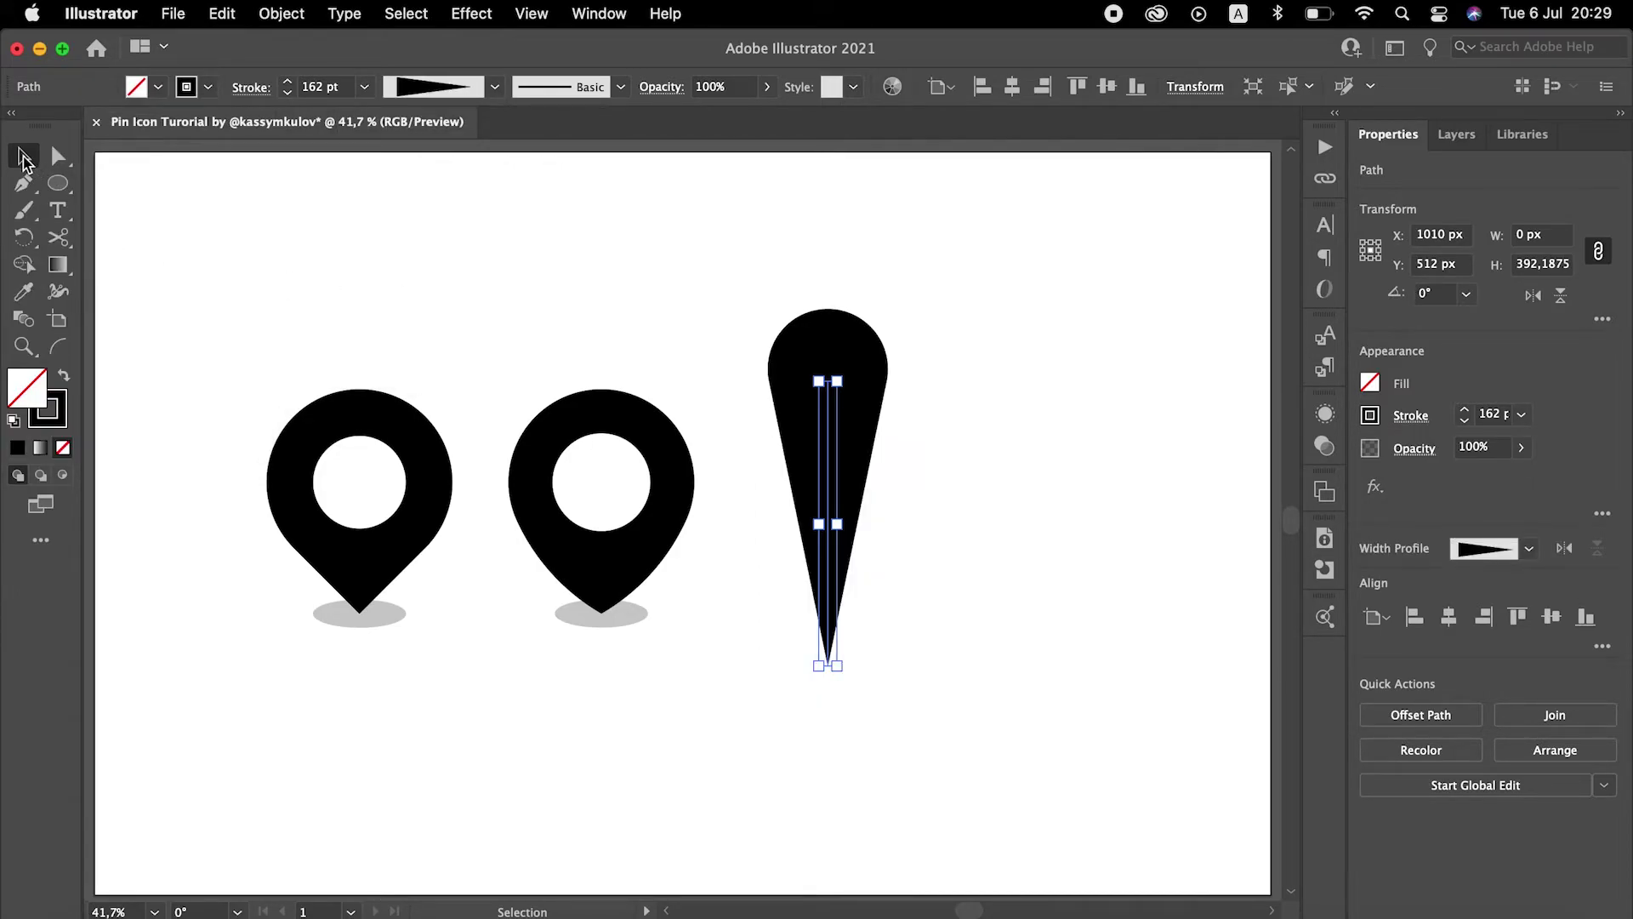
{"action": "left_click", "coordinate": [547, 261]}
- Reposition the tapered path, moving its bottom anchor up and then the whole teardrop down
{"action": "left_click", "coordinate": [838, 444]}
{"action": "key", "text": "a"}
{"action": "left_click_drag", "start_coordinate": [829, 664], "coordinate": [828, 472]}
{"action": "key", "text": "v"}
{"action": "left_click", "coordinate": [965, 503]}
{"action": "left_click_drag", "start_coordinate": [849, 364], "coordinate": [855, 496]}
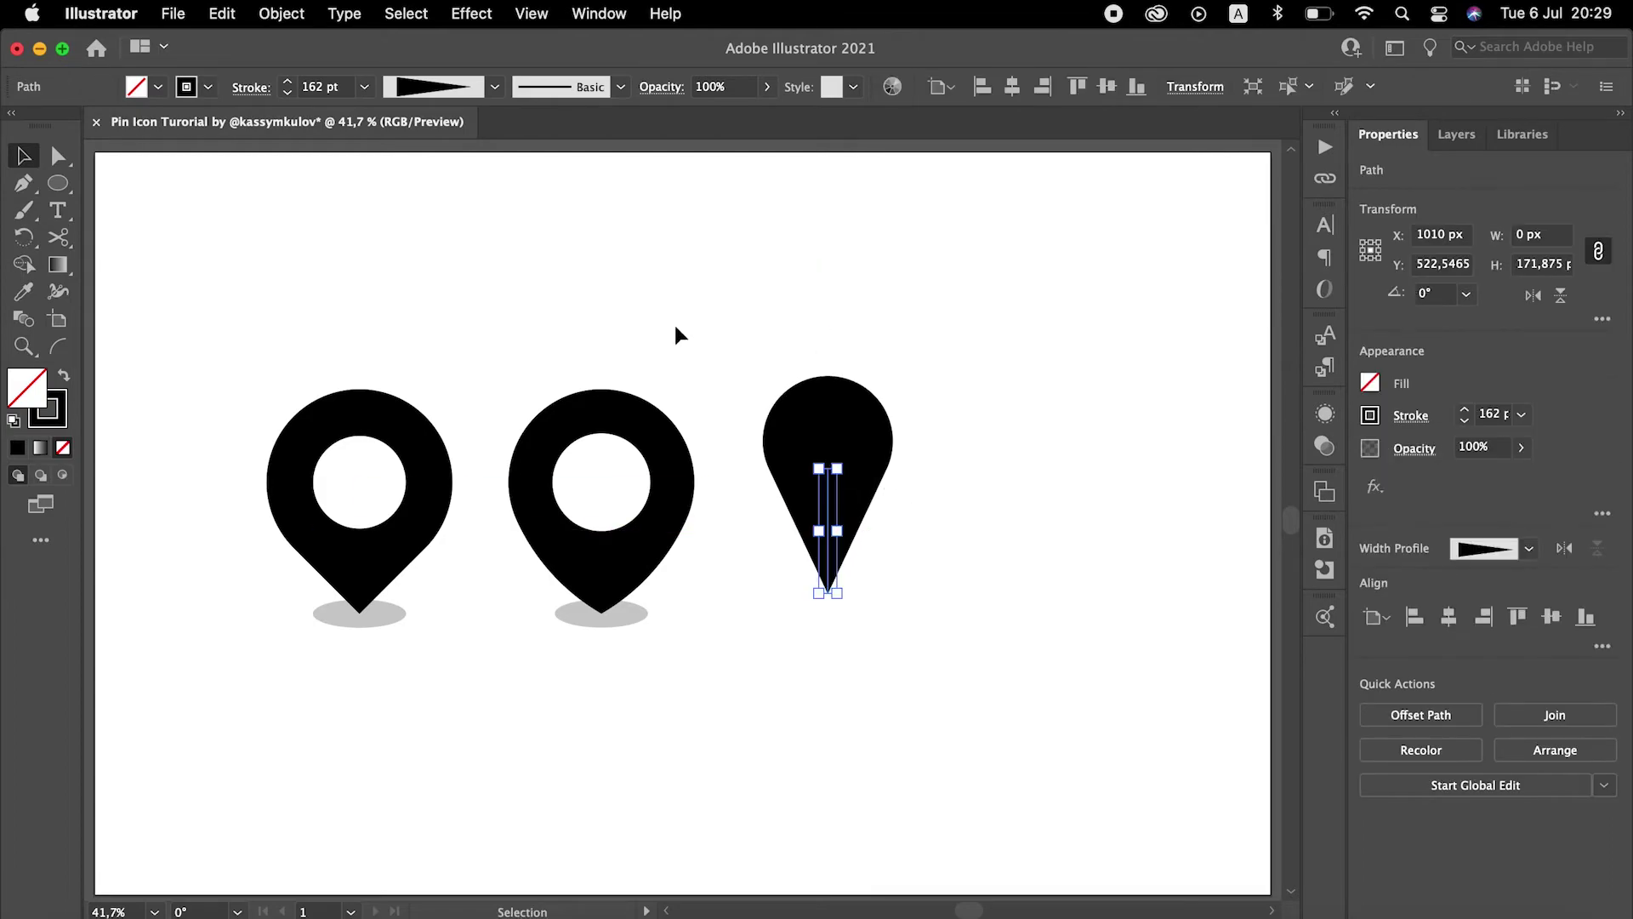
- Convert the tapered stroke into a filled shape with Object > Path > Outline Stroke
{"action": "left_click", "coordinate": [252, 19]}
{"action": "left_click", "coordinate": [354, 324]}
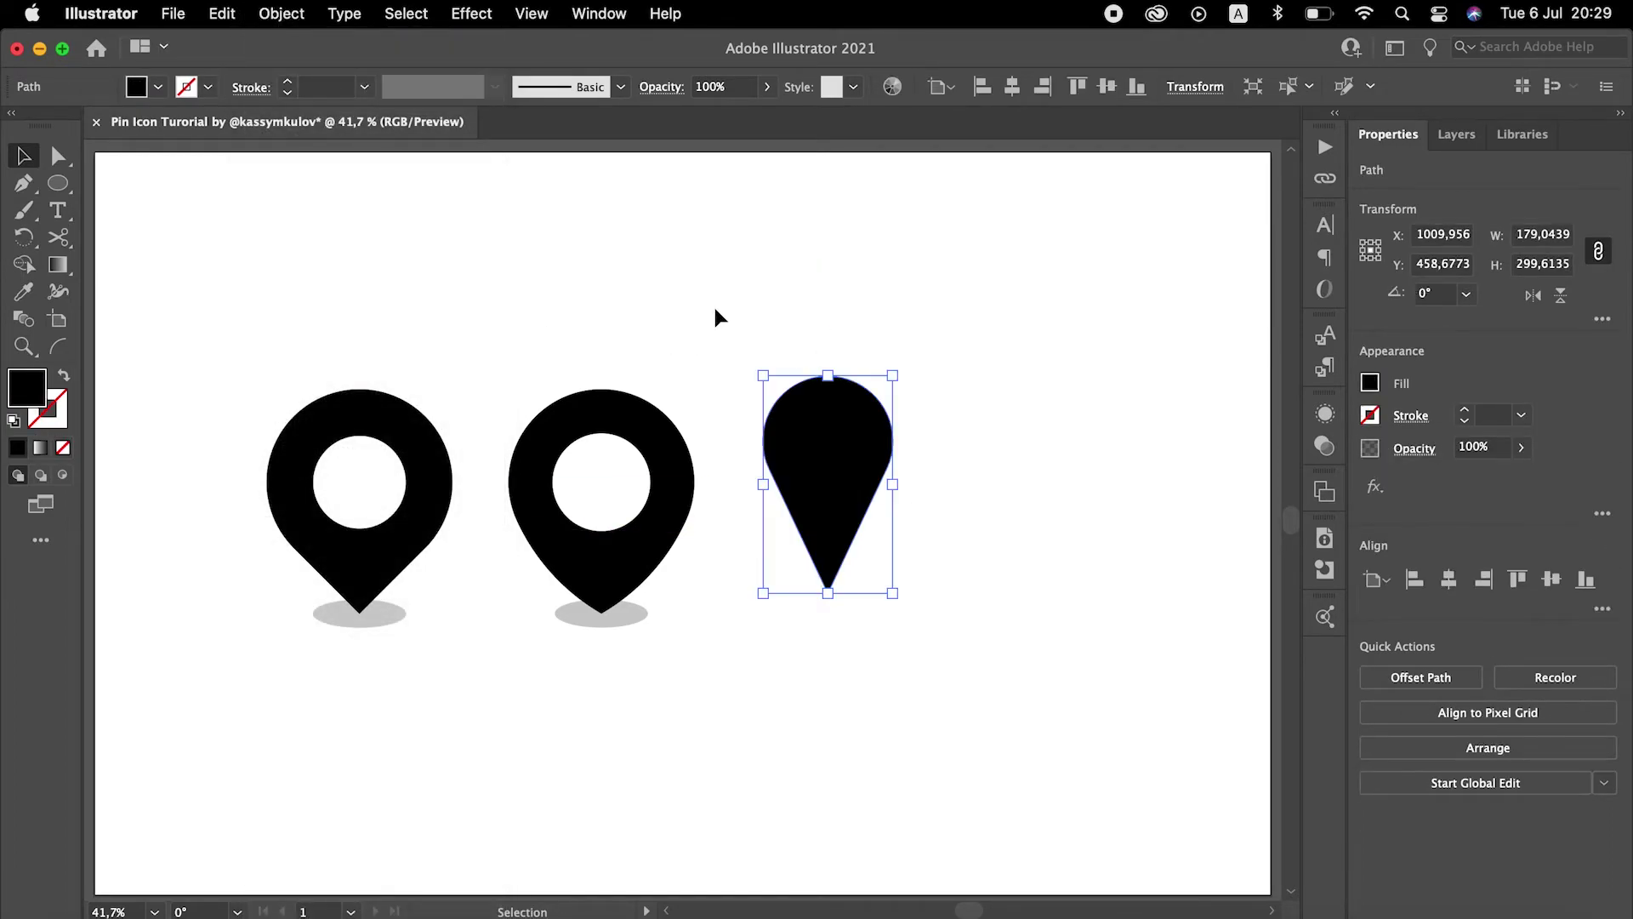
{"action": "left_click", "coordinate": [714, 316]}
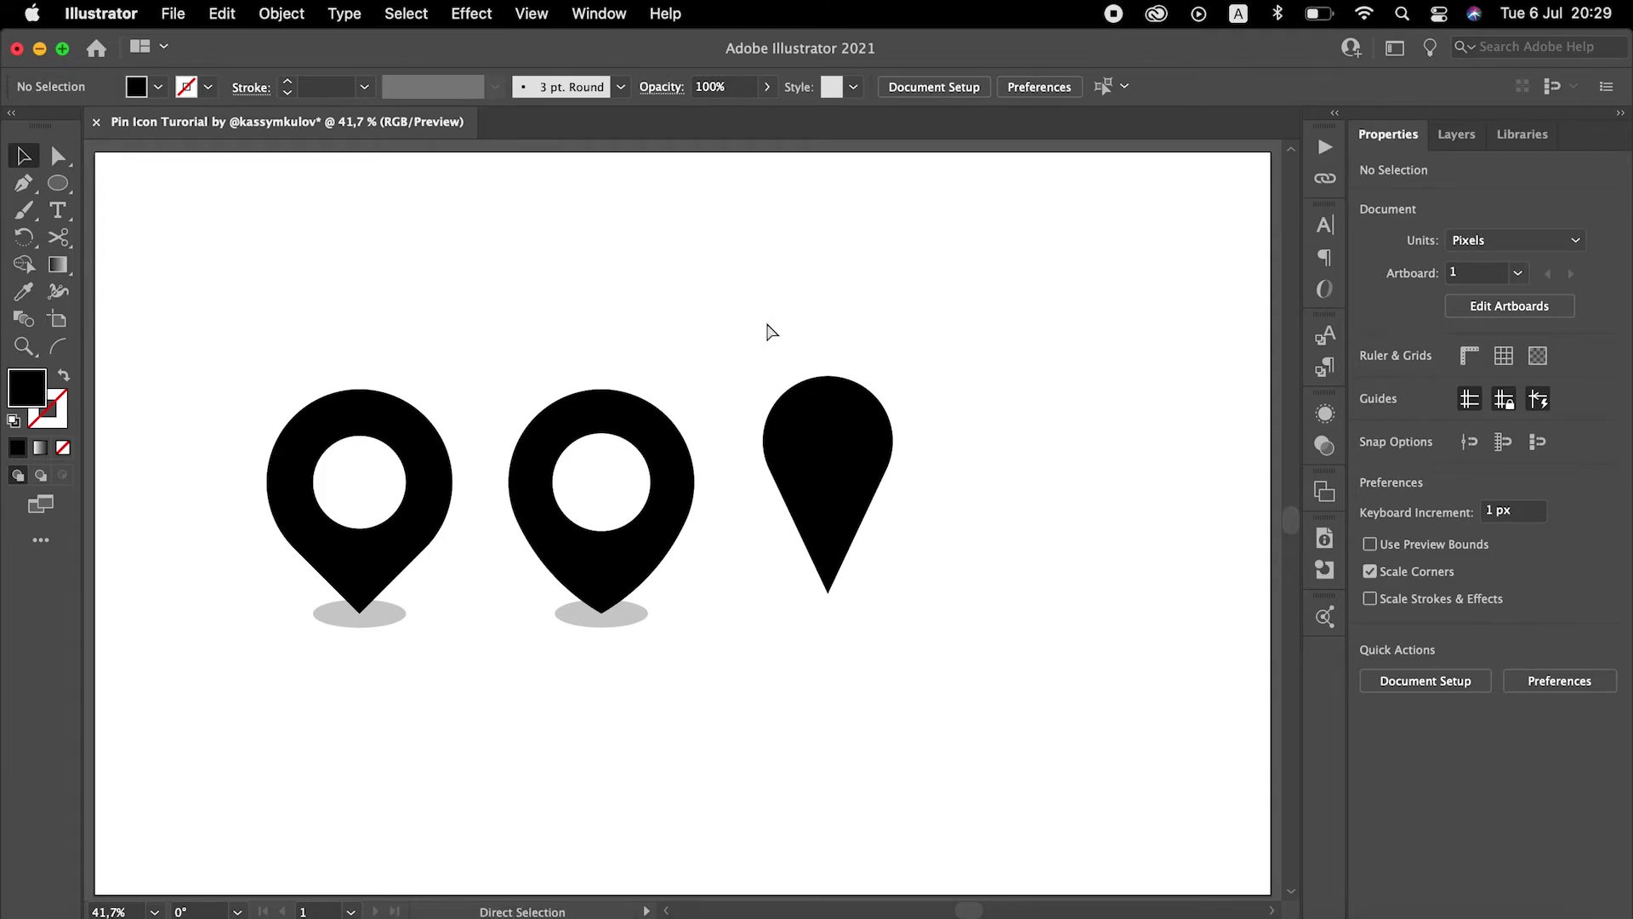
{"action": "key", "text": "super+z"}
{"action": "left_click", "coordinate": [282, 13]}
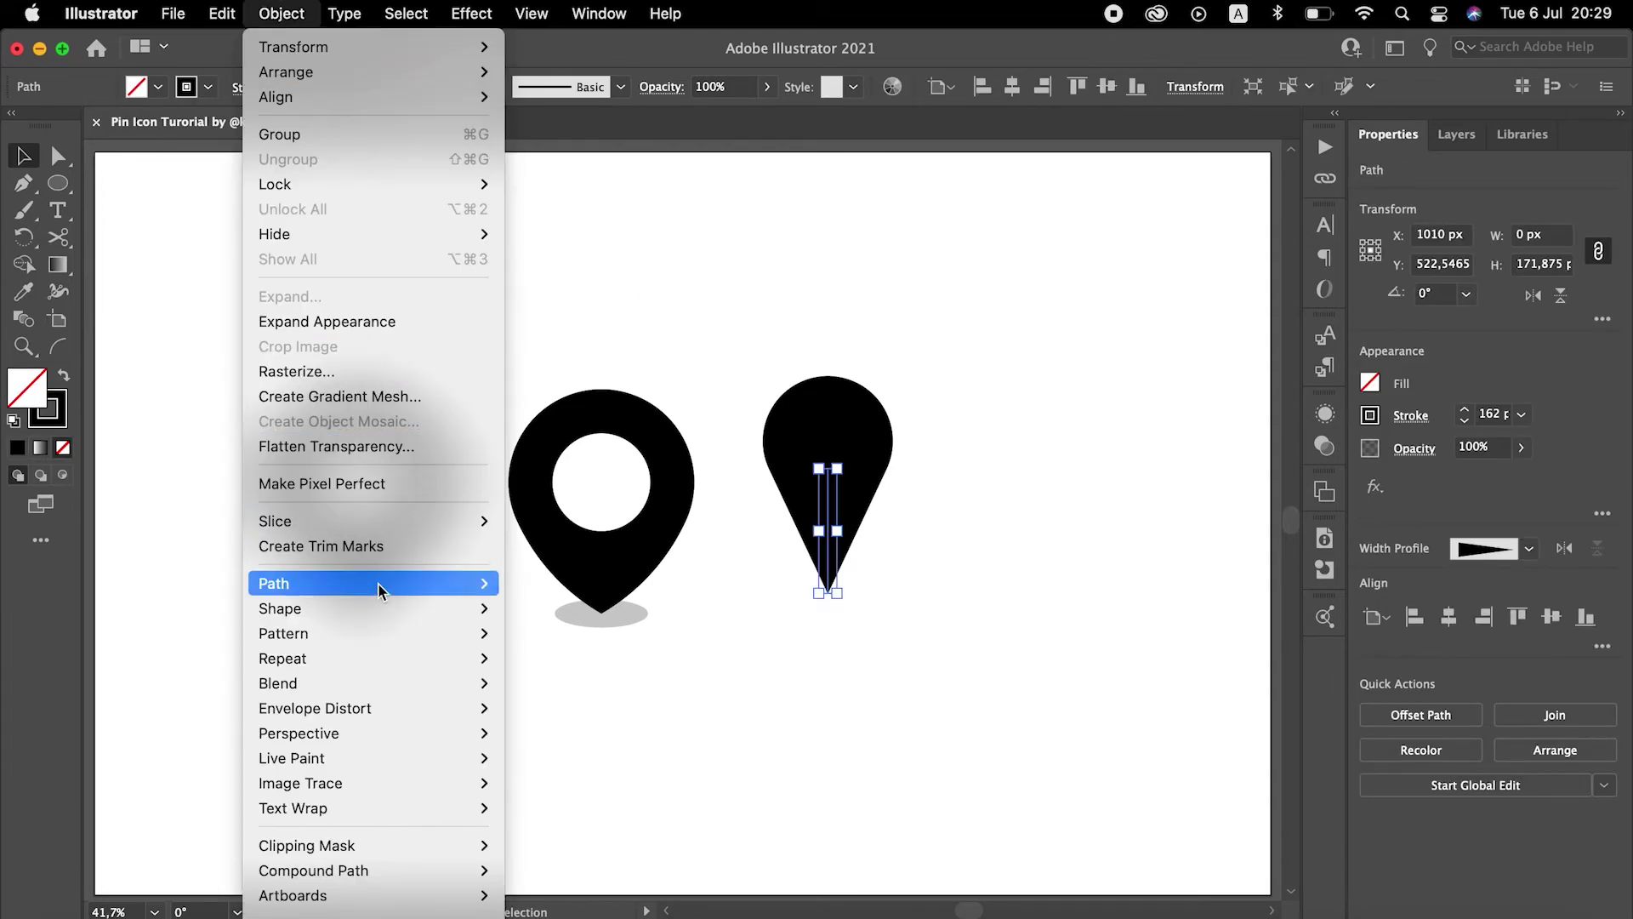
{"action": "mouse_move", "coordinate": [378, 583]}
{"action": "left_click", "coordinate": [577, 648]}
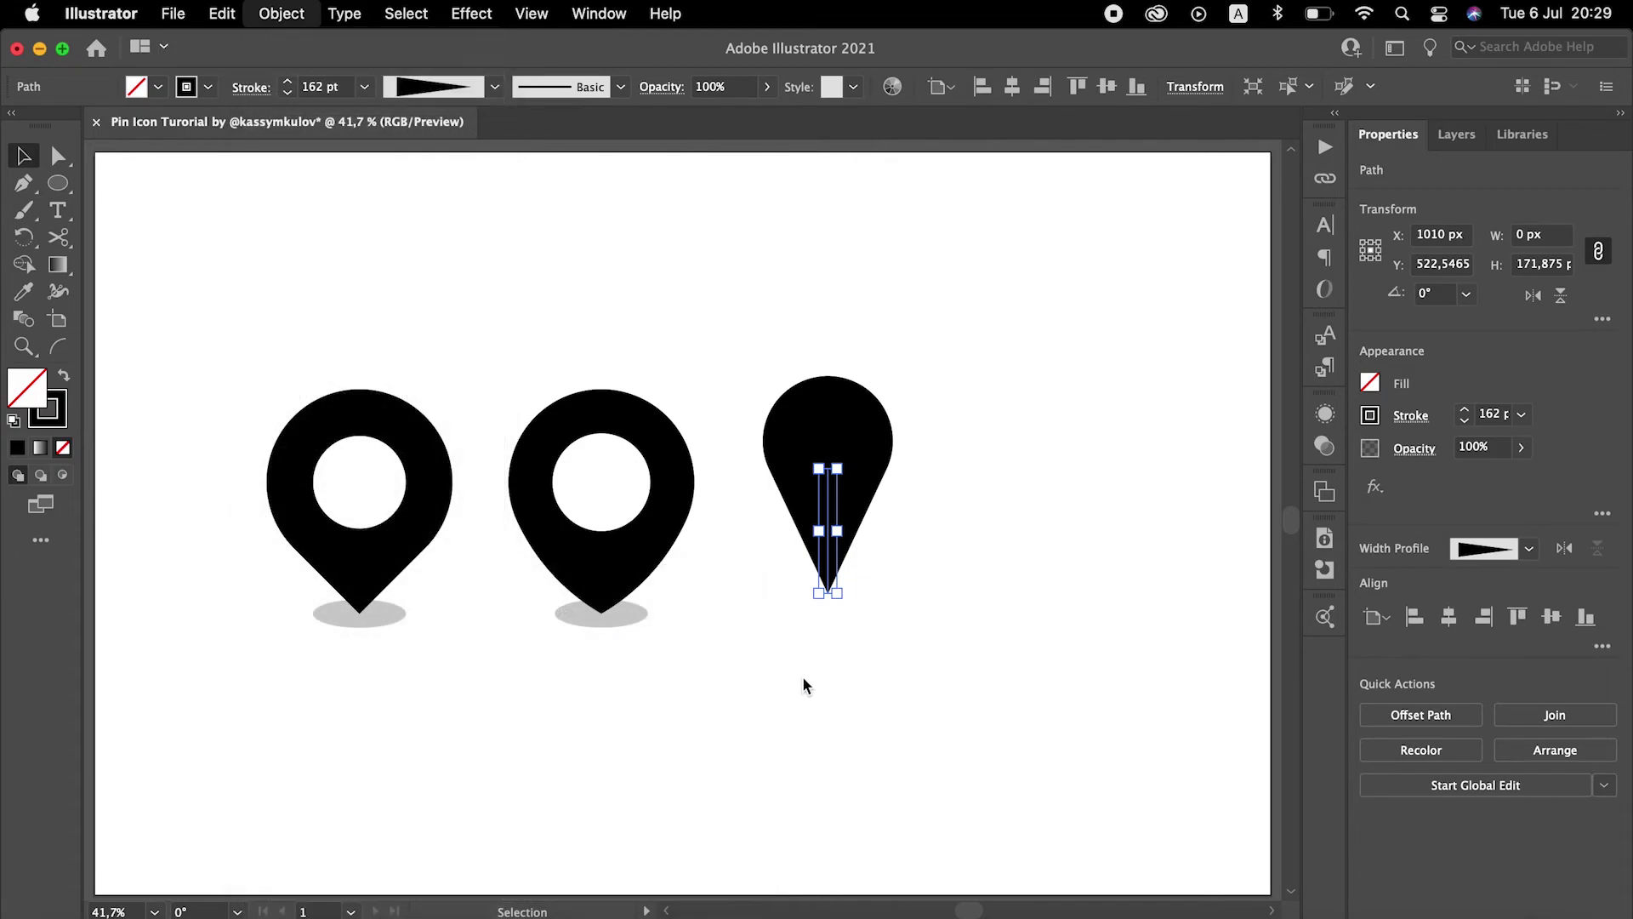
- Resize the teardrop to 256 px wide and align its tip with the pins' baseline
{"action": "left_click", "coordinate": [860, 678]}
{"action": "left_click_drag", "start_coordinate": [831, 490], "coordinate": [837, 503]}
{"action": "left_click", "coordinate": [1545, 240]}
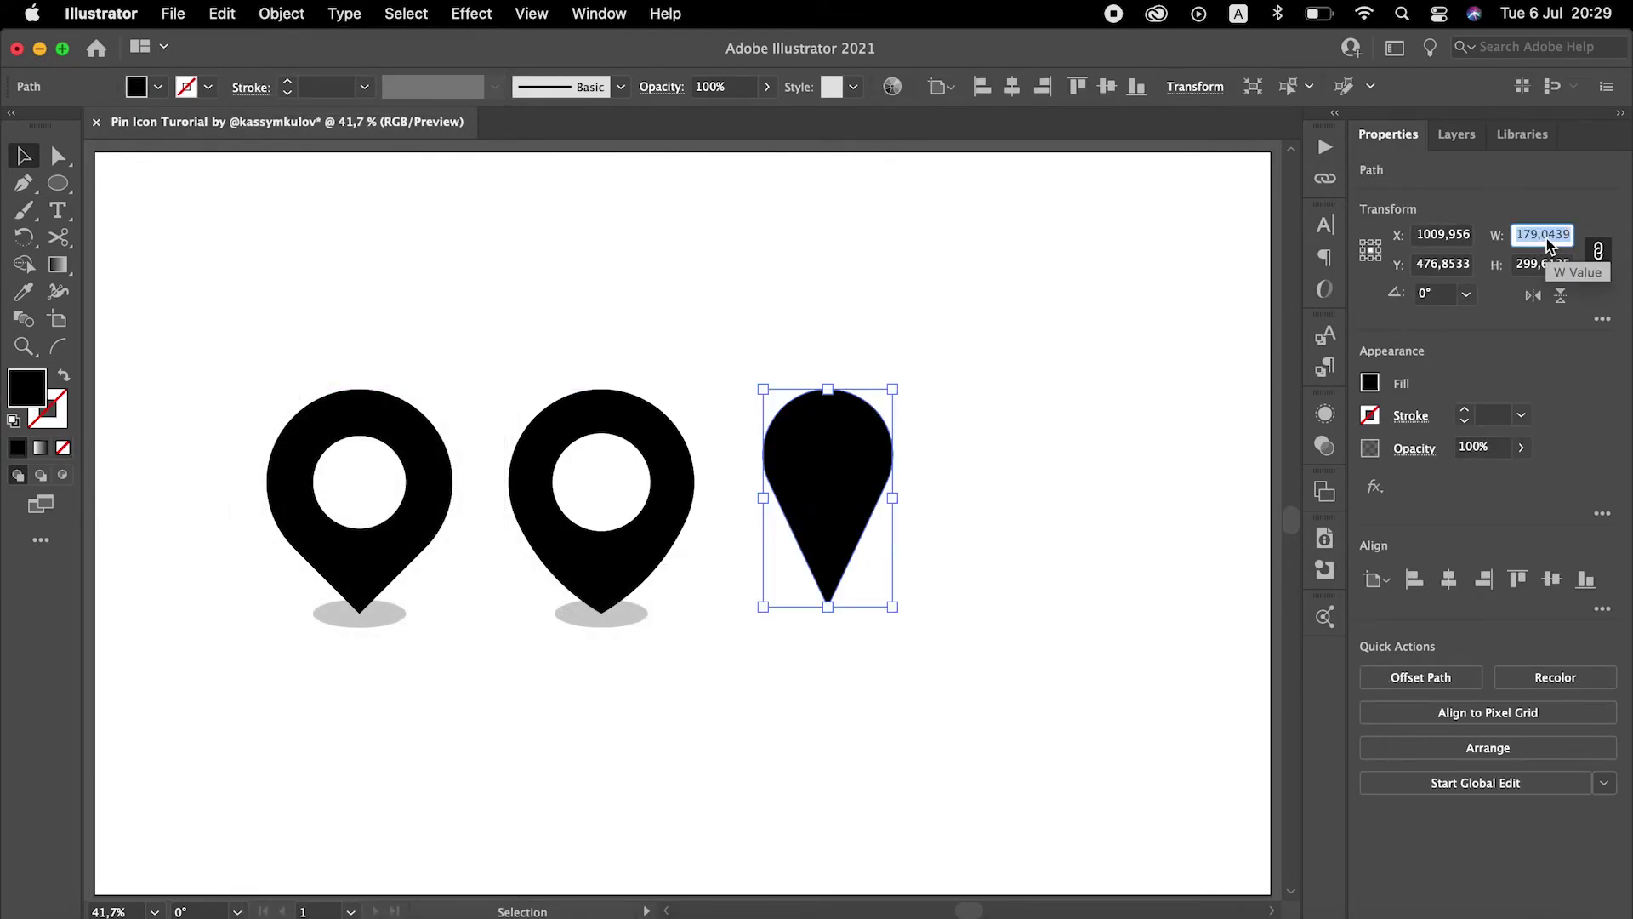
{"action": "key", "text": "Return"}
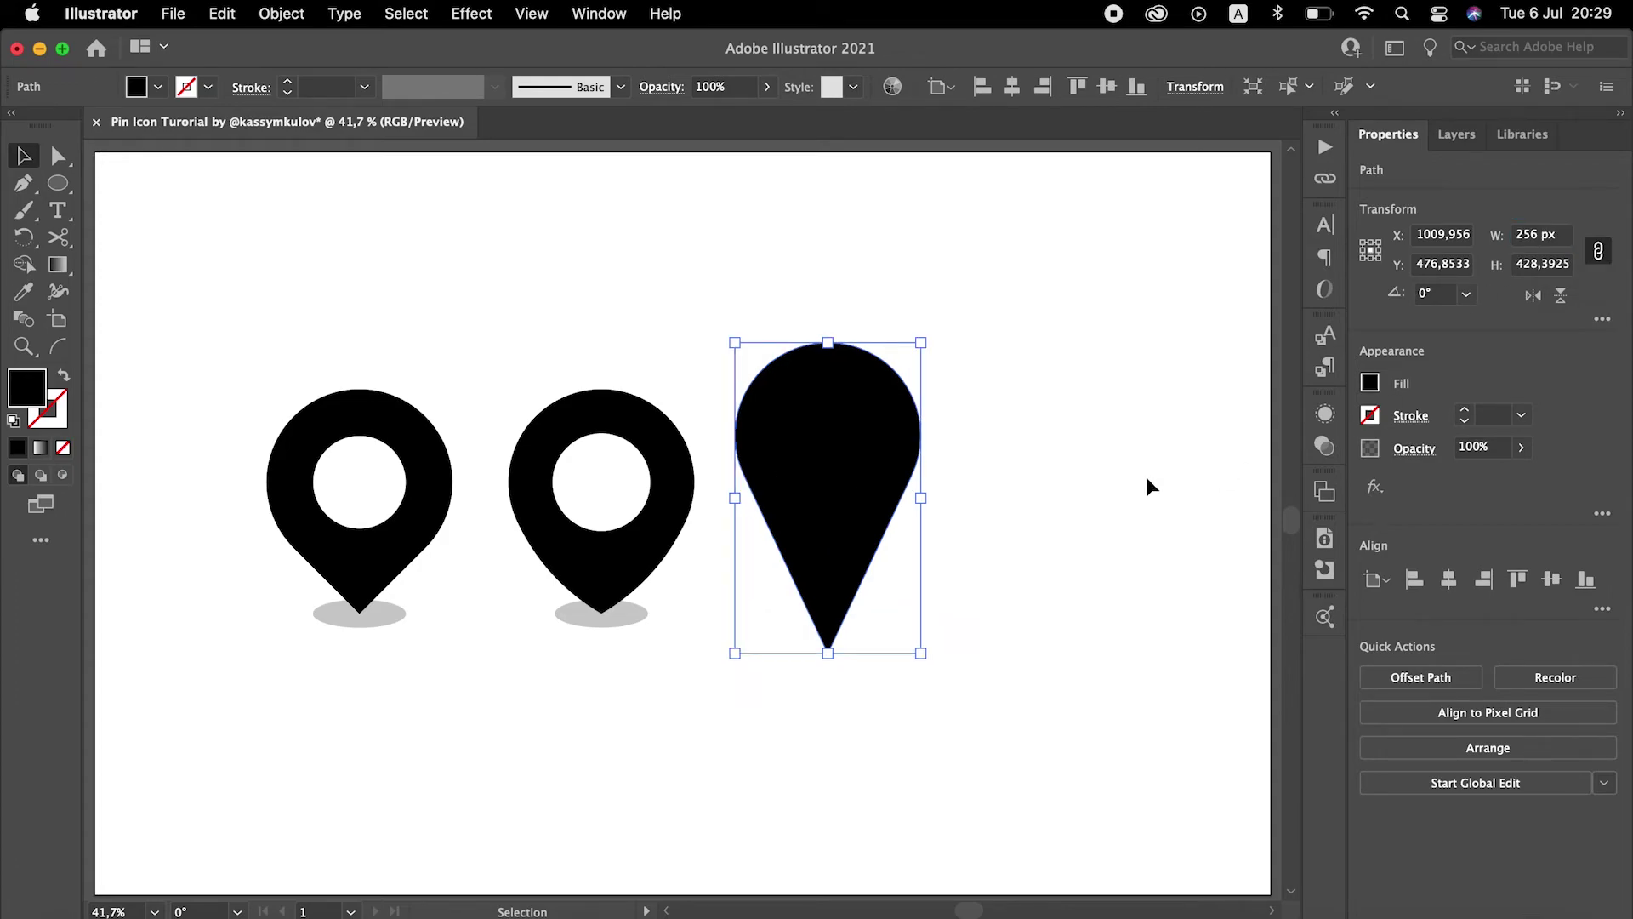
{"action": "left_click", "coordinate": [1150, 487]}
{"action": "left_click_drag", "start_coordinate": [825, 560], "coordinate": [835, 522]}
- Punch a 200 px circle out of the top of the third teardrop with Minus Front
{"action": "left_click", "coordinate": [1070, 521]}
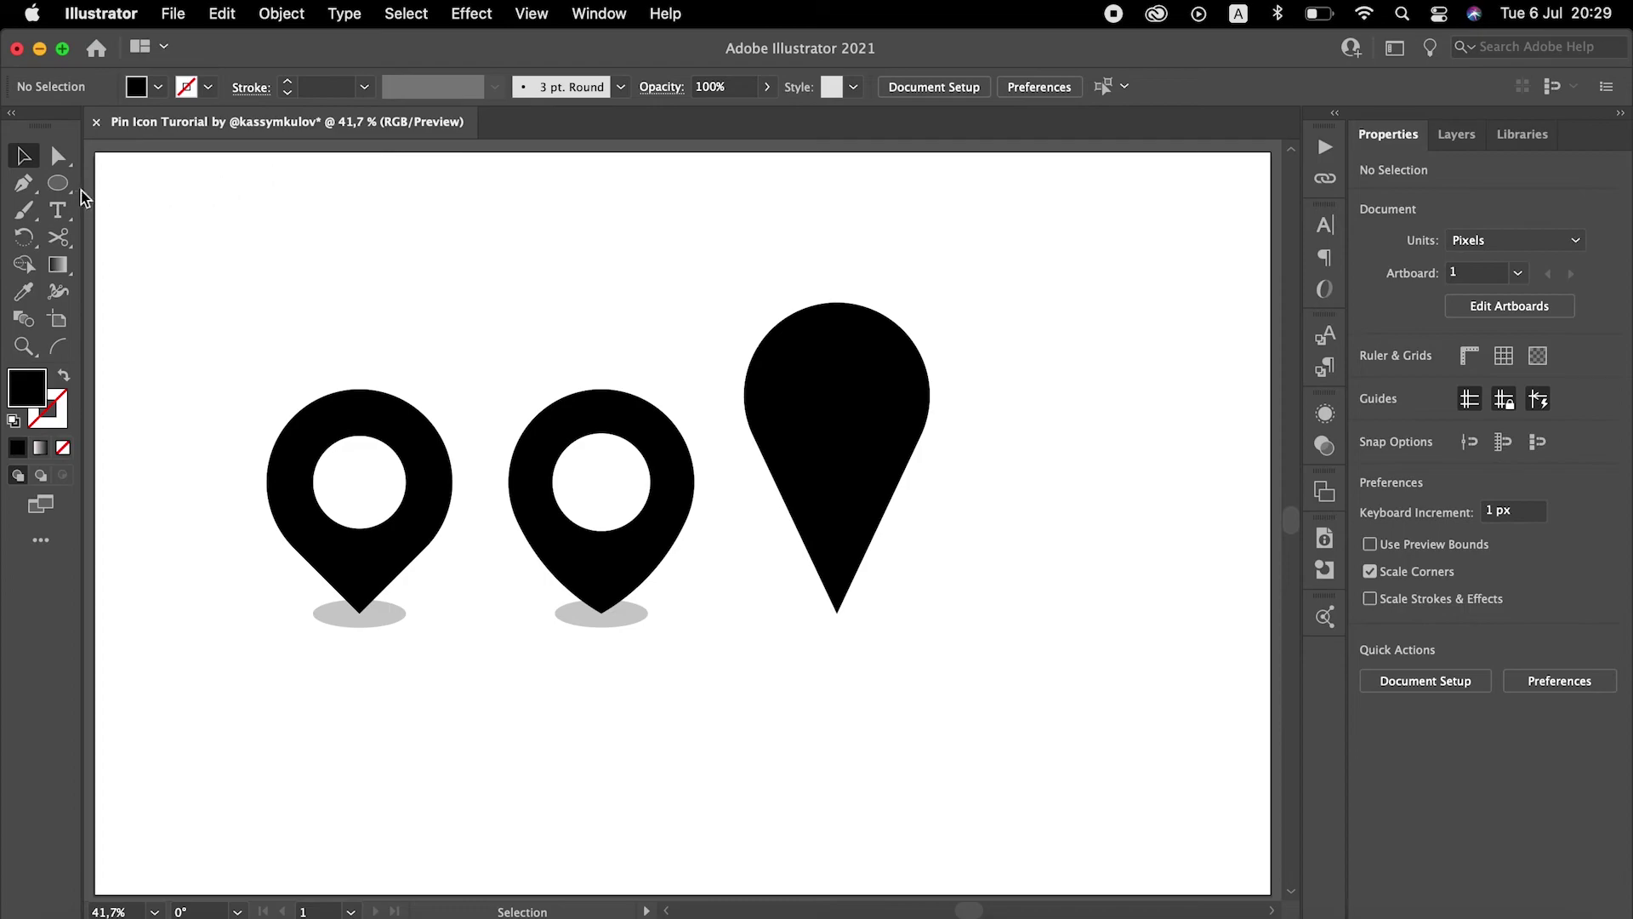
{"action": "left_click", "coordinate": [59, 184]}
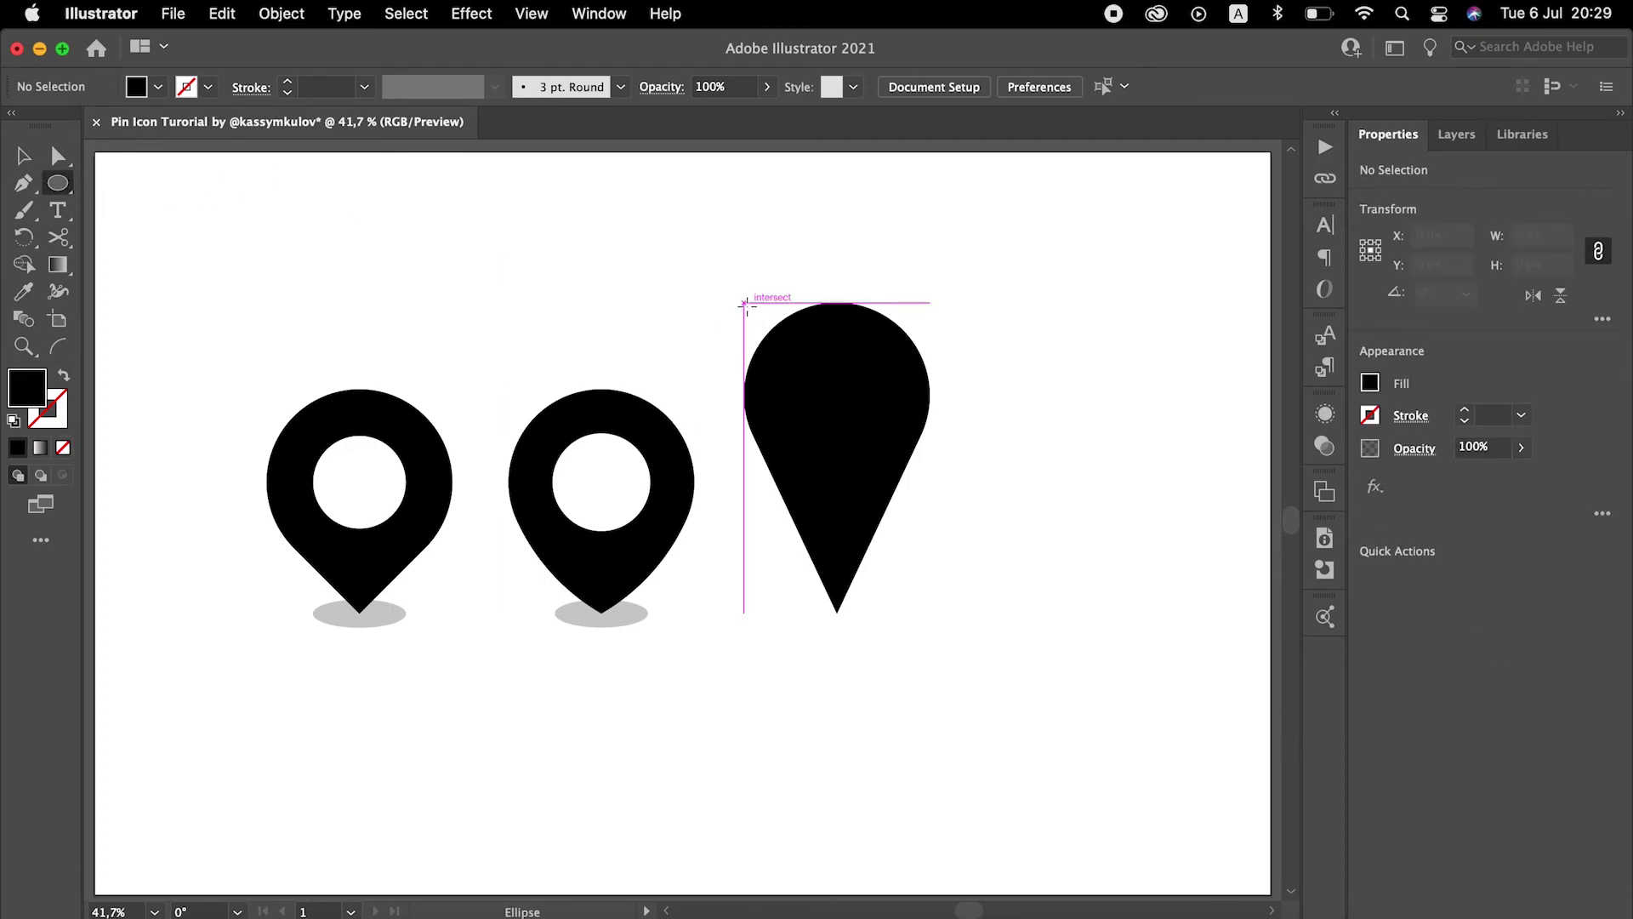
{"action": "left_click_drag", "start_coordinate": [745, 302], "coordinate": [929, 472]}
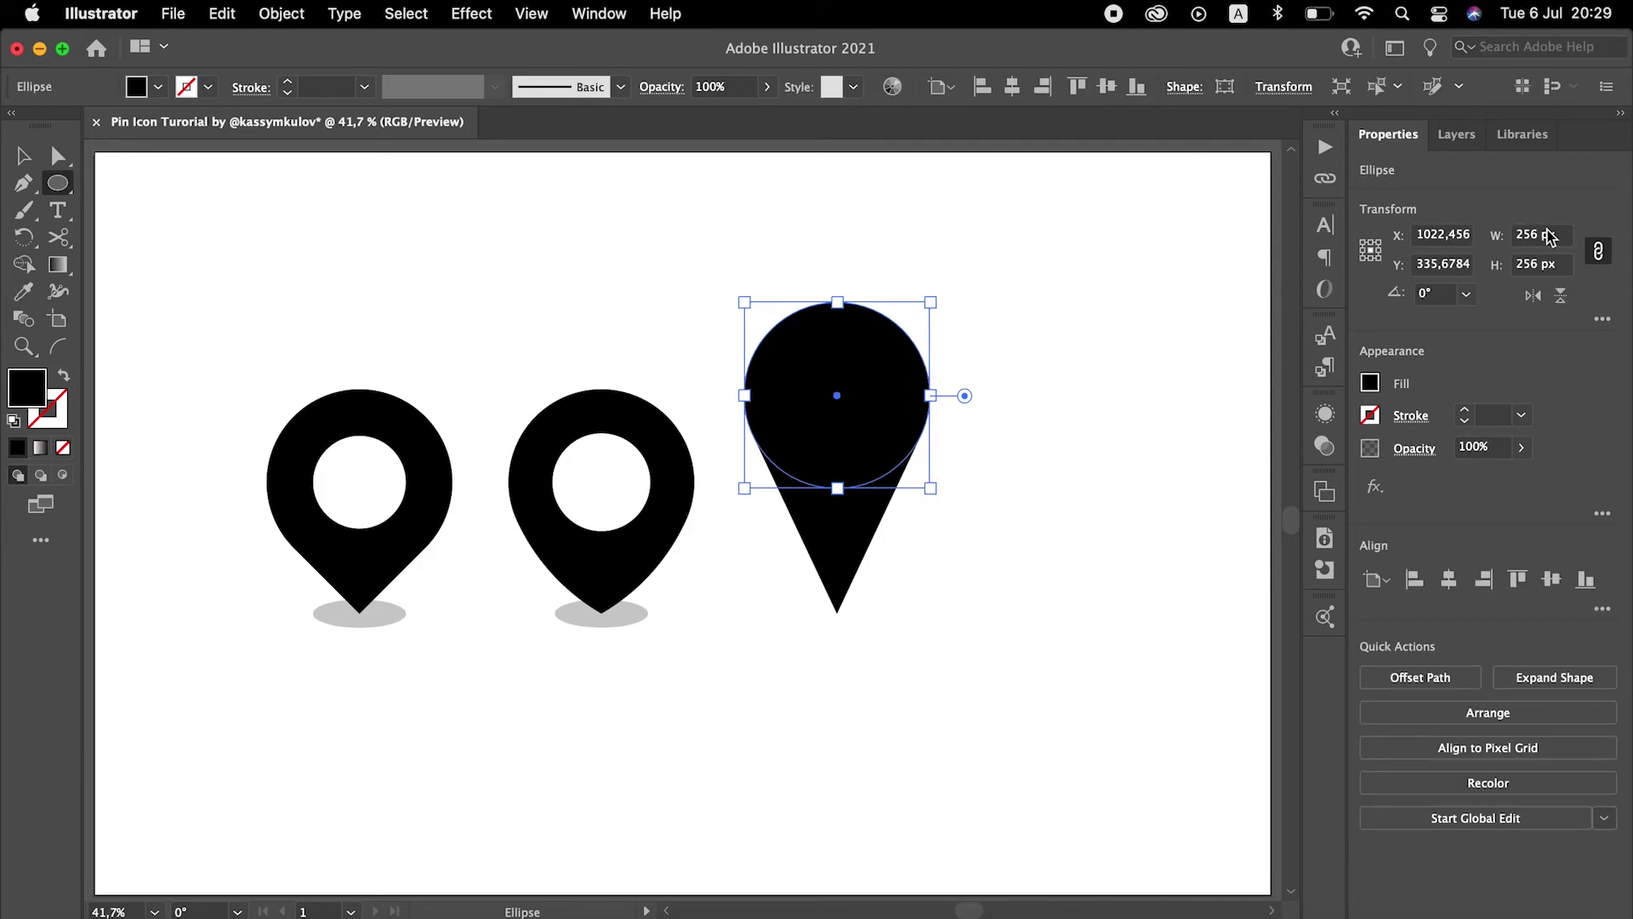
{"action": "left_click", "coordinate": [1550, 237]}
{"action": "type", "text": "200"}
{"action": "key", "text": "Return"}
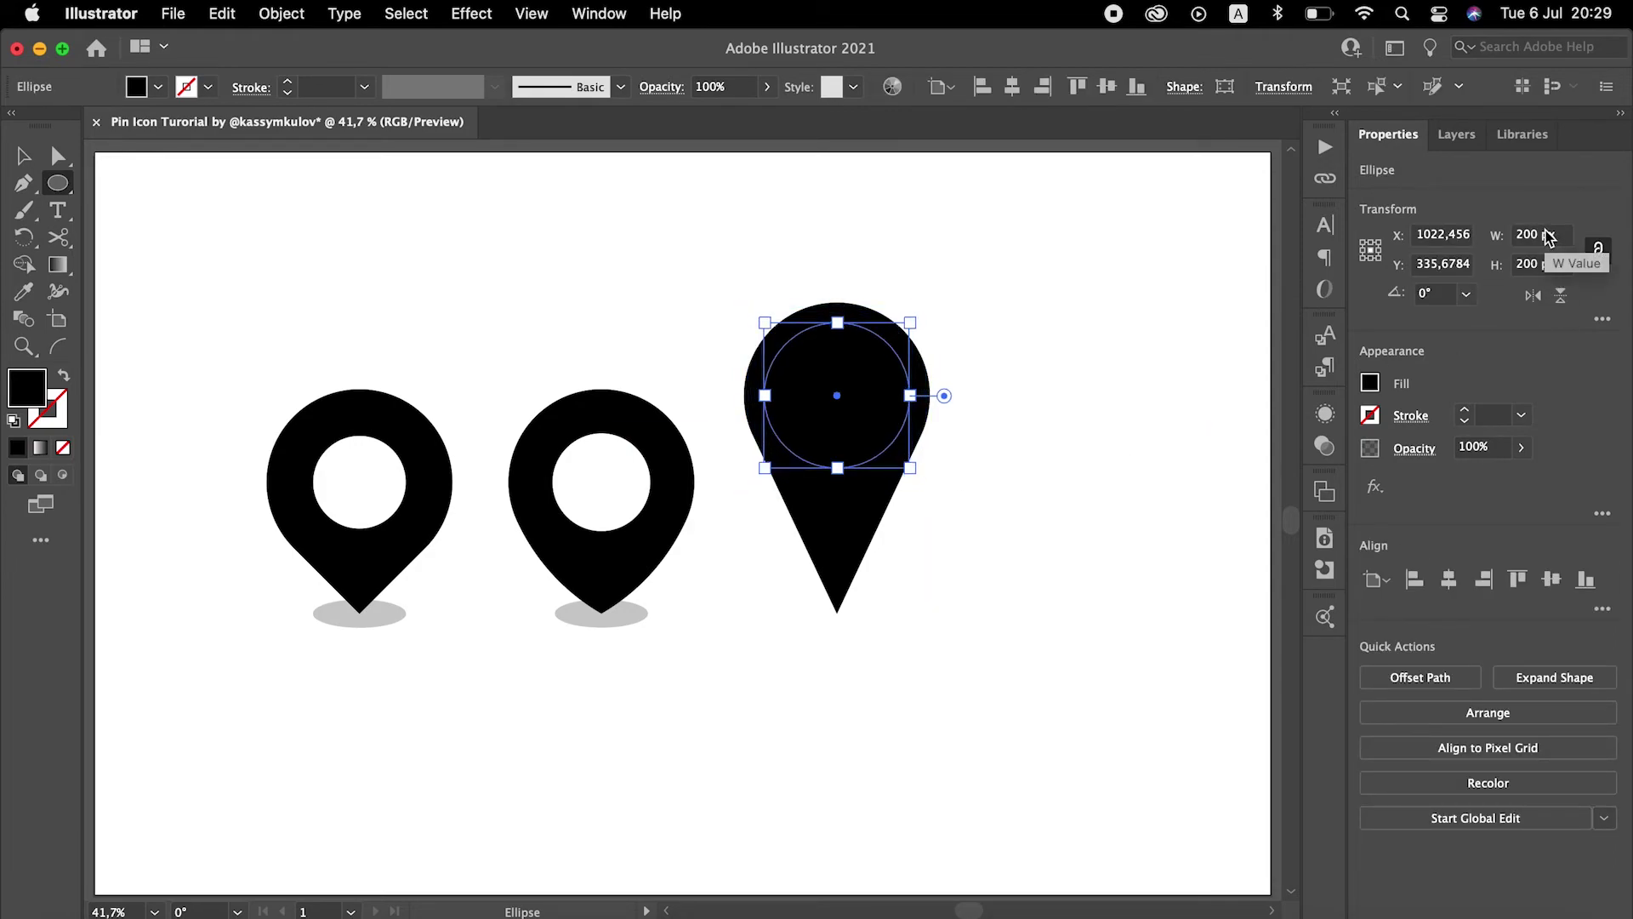
{"action": "key", "text": "v"}
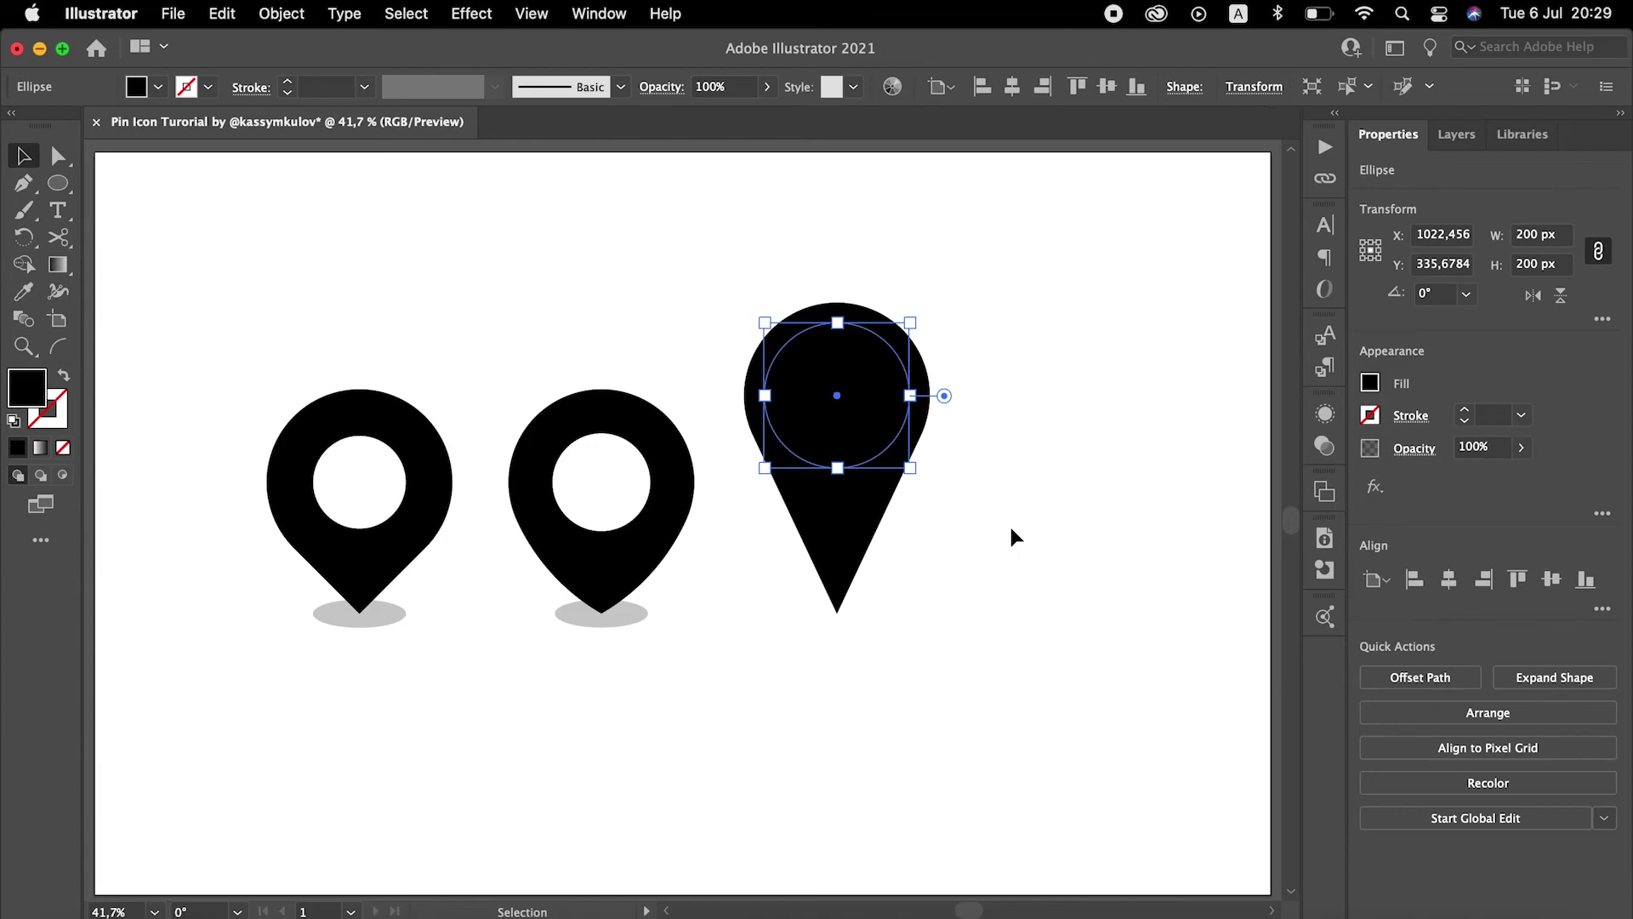
{"action": "left_click_drag", "start_coordinate": [1011, 536], "coordinate": [819, 318]}
{"action": "left_click", "coordinate": [1413, 674]}
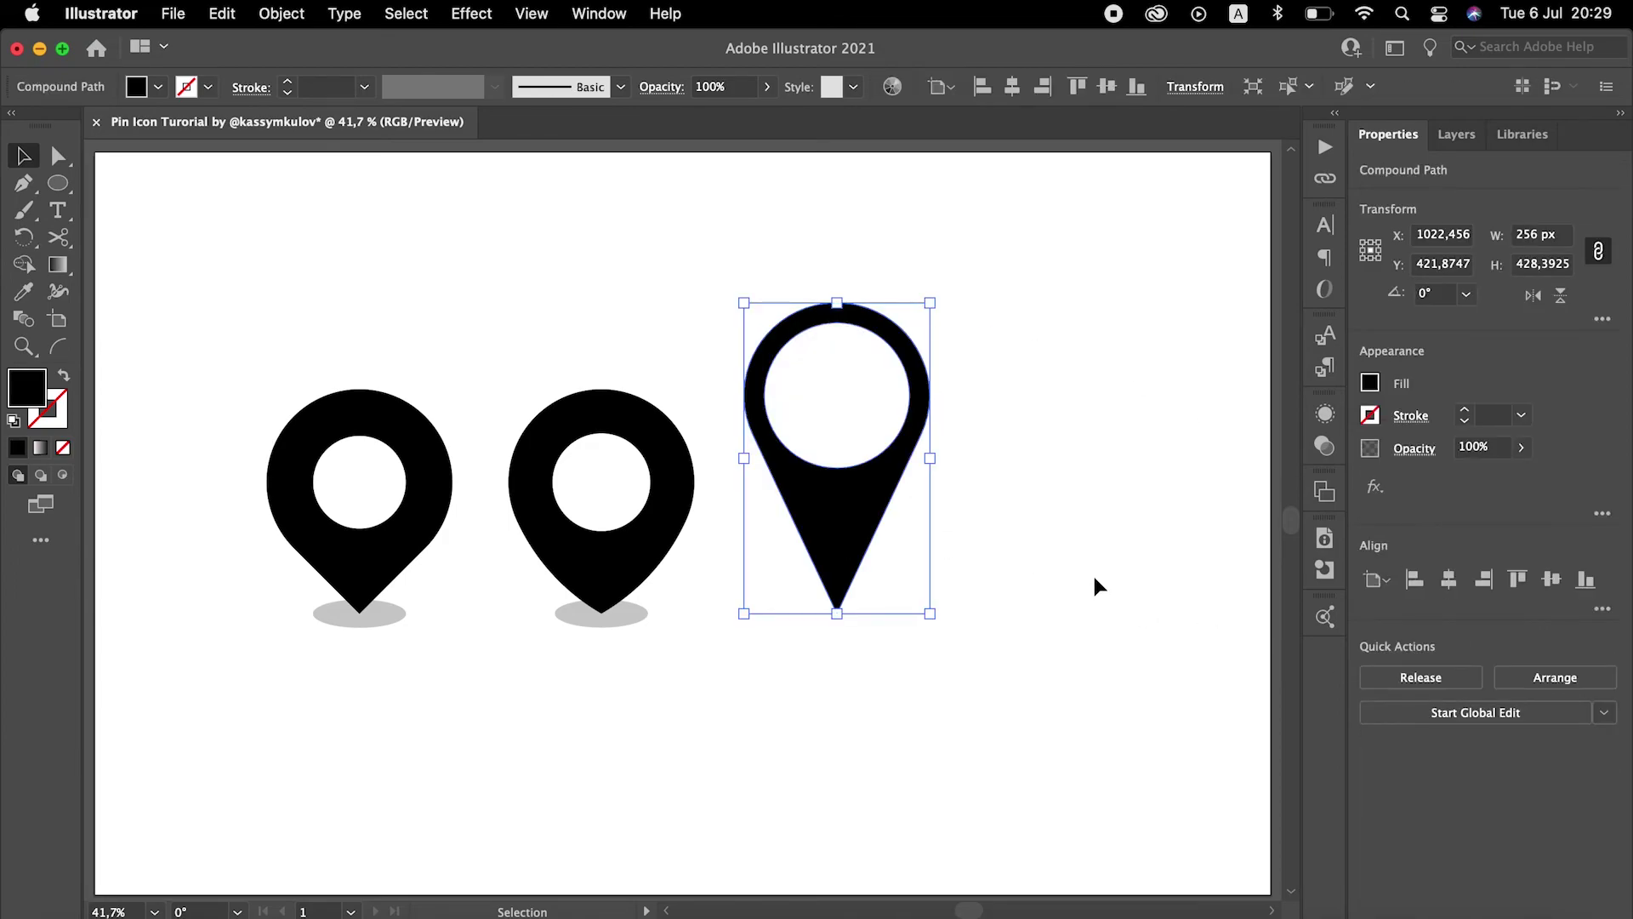
- Copy the second pin's grey shadow under the third pin's tip
{"action": "left_click", "coordinate": [602, 672]}
{"action": "left_click_drag", "start_coordinate": [627, 627], "coordinate": [863, 620]}
{"action": "left_click", "coordinate": [812, 729]}
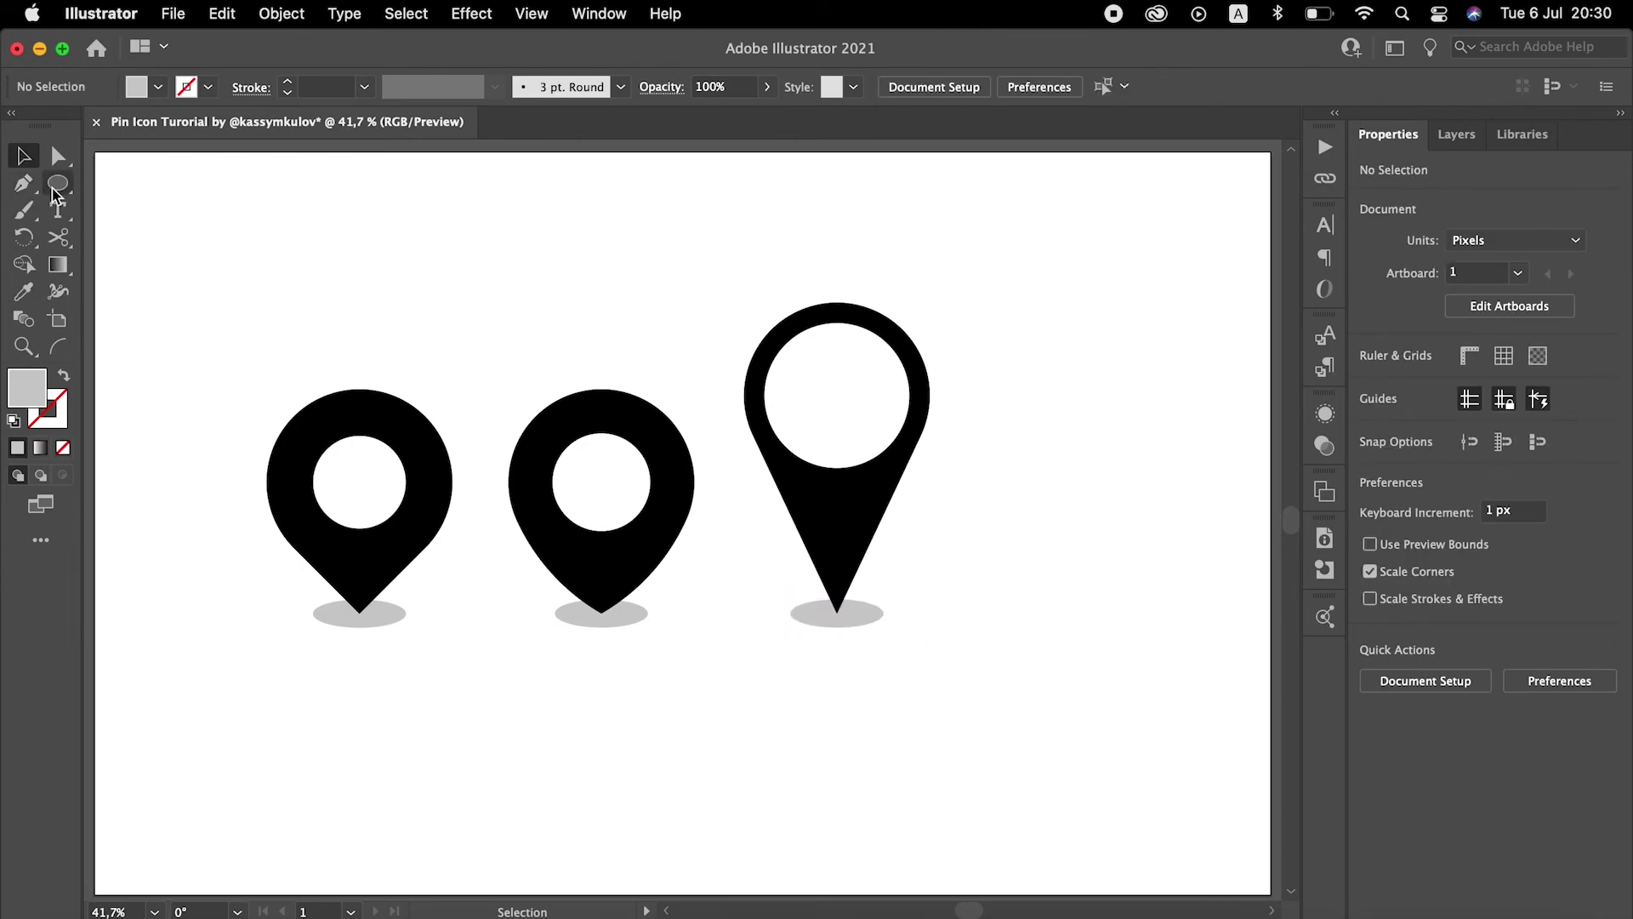
- Draw a black vertical path with a 173 pt stroke and a tapered width profile
{"action": "left_click", "coordinate": [24, 182]}
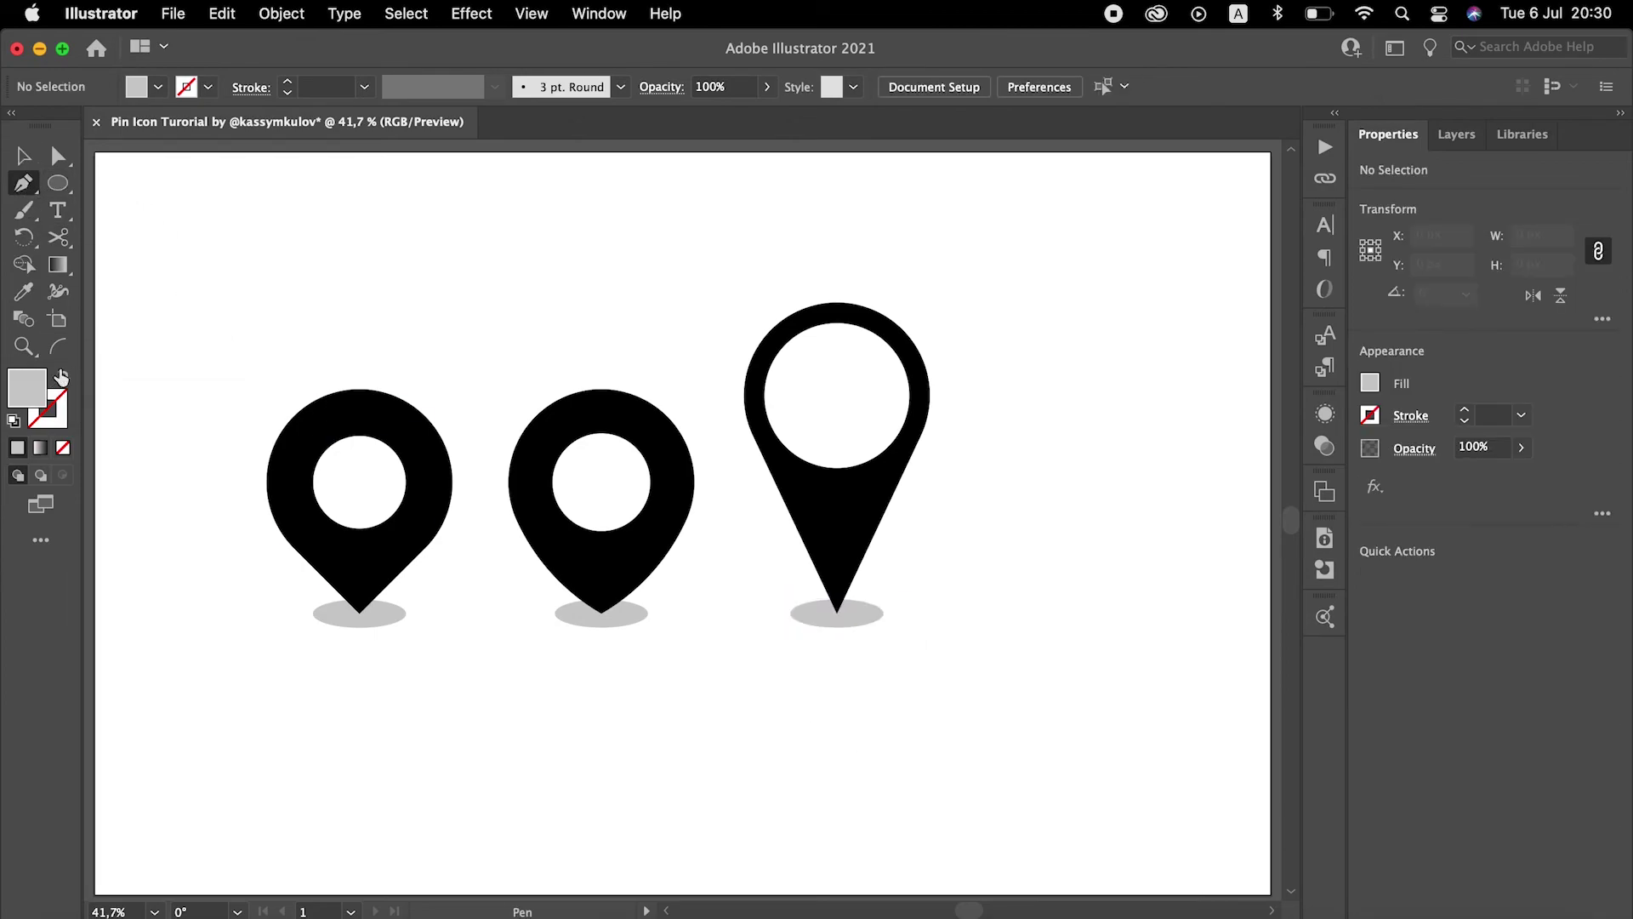
{"action": "left_click", "coordinate": [64, 375]}
{"action": "left_click", "coordinate": [208, 87]}
{"action": "left_click", "coordinate": [63, 125]}
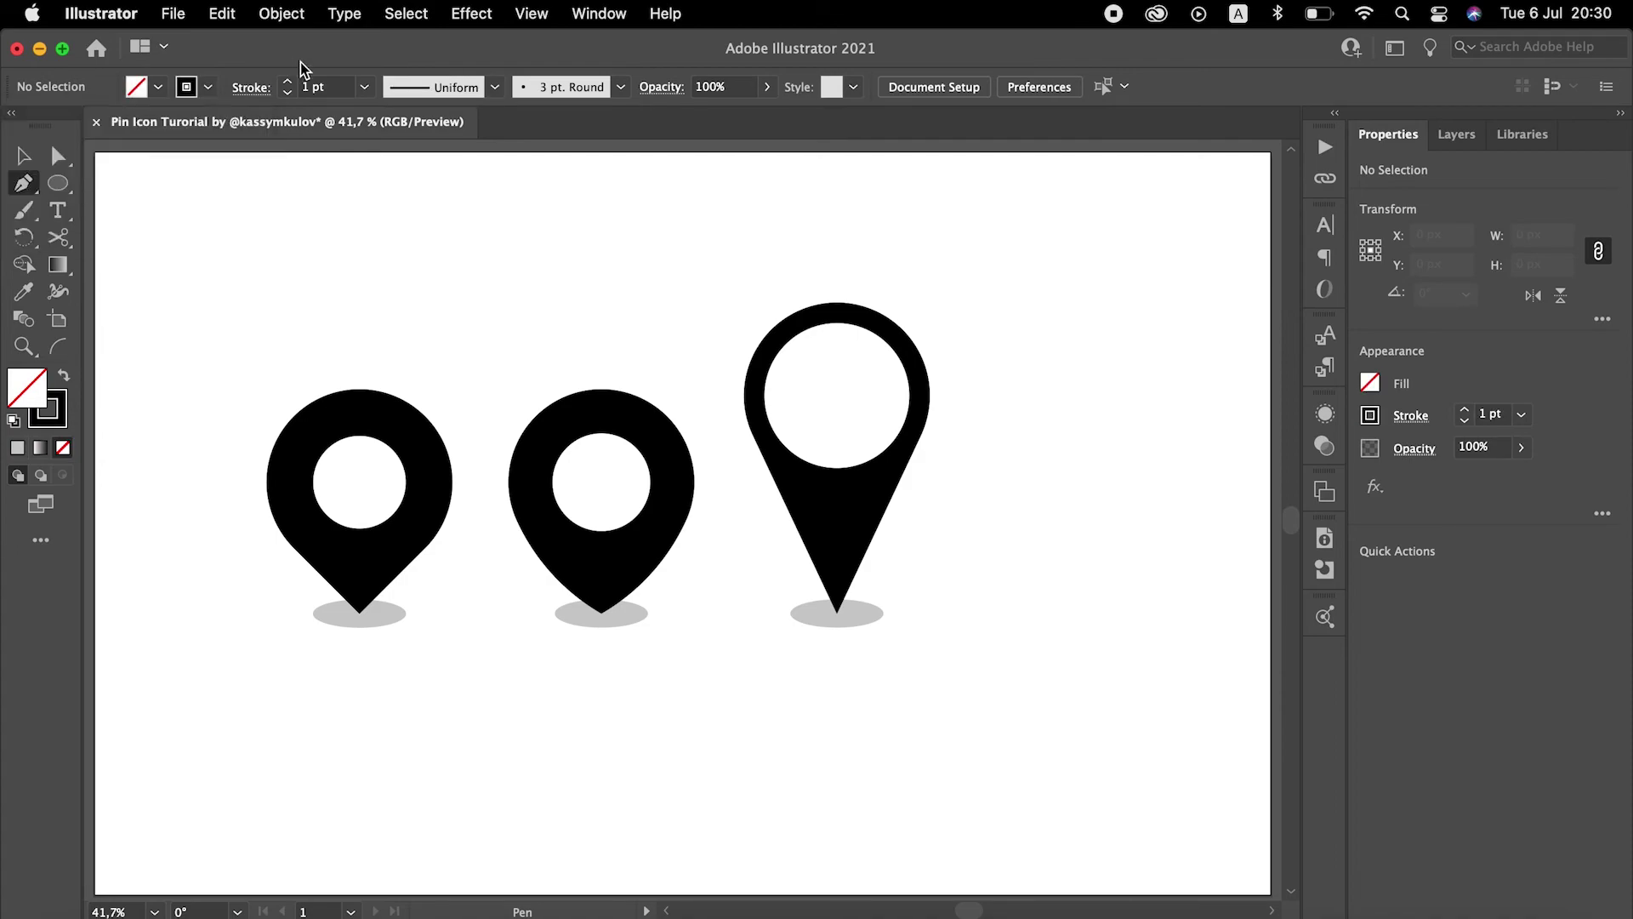
{"action": "left_click", "coordinate": [553, 433]}
{"action": "left_click", "coordinate": [1079, 672]}
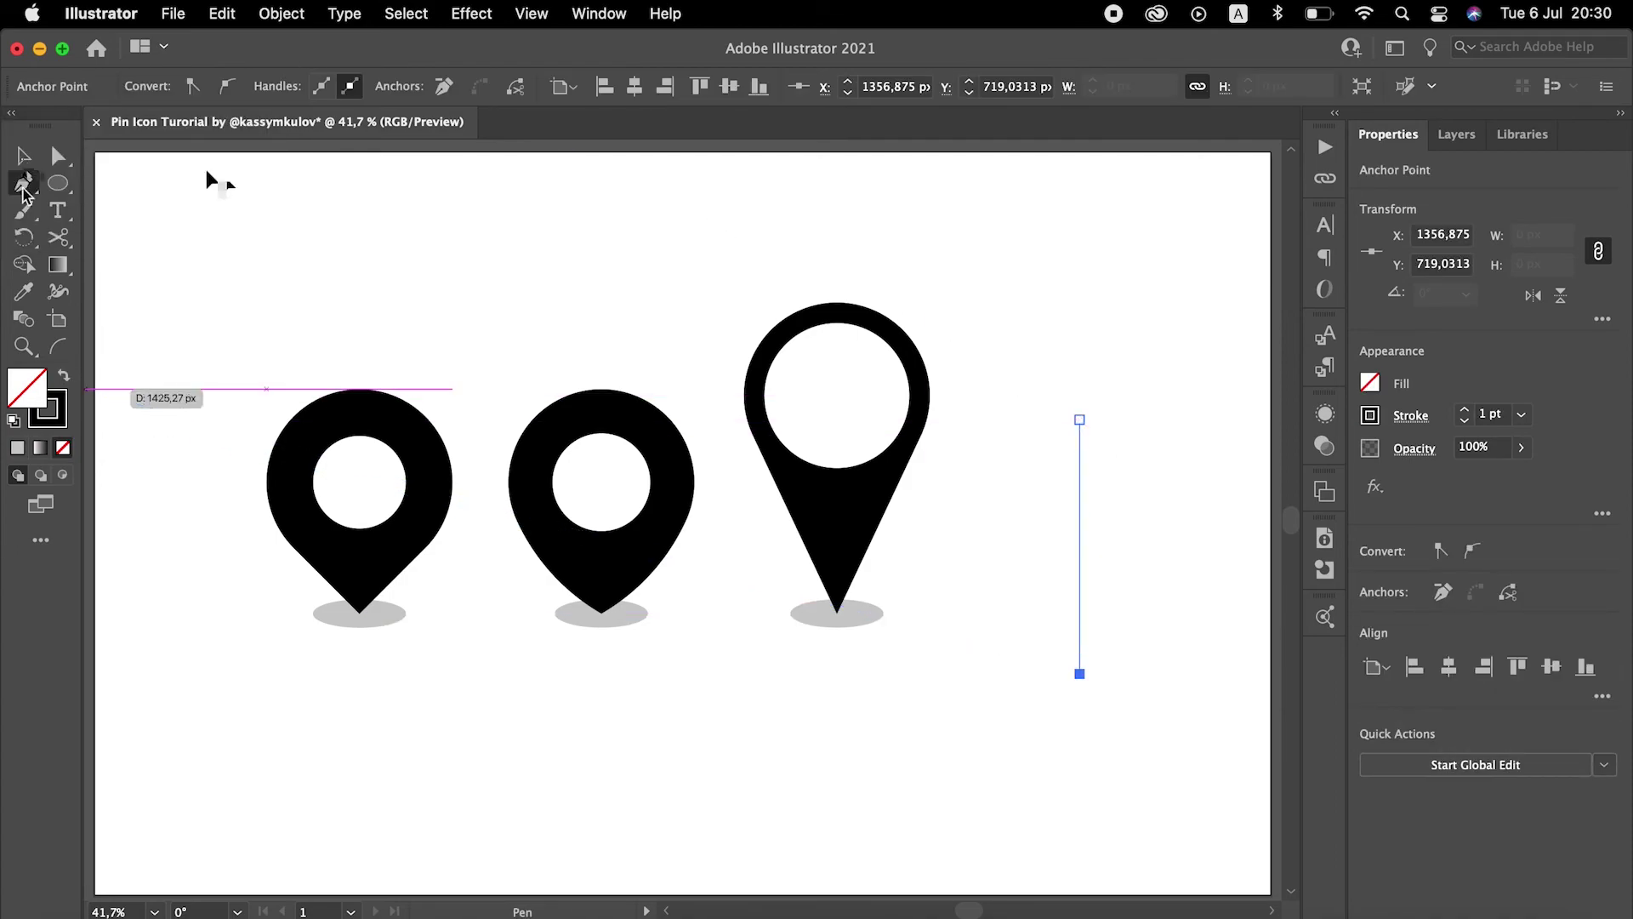
{"action": "key", "text": "v"}
{"action": "double_click", "coordinate": [320, 86]}
{"action": "type", "text": "173"}
{"action": "key", "text": "Return"}
{"action": "left_click", "coordinate": [436, 87]}
{"action": "left_click", "coordinate": [449, 200]}
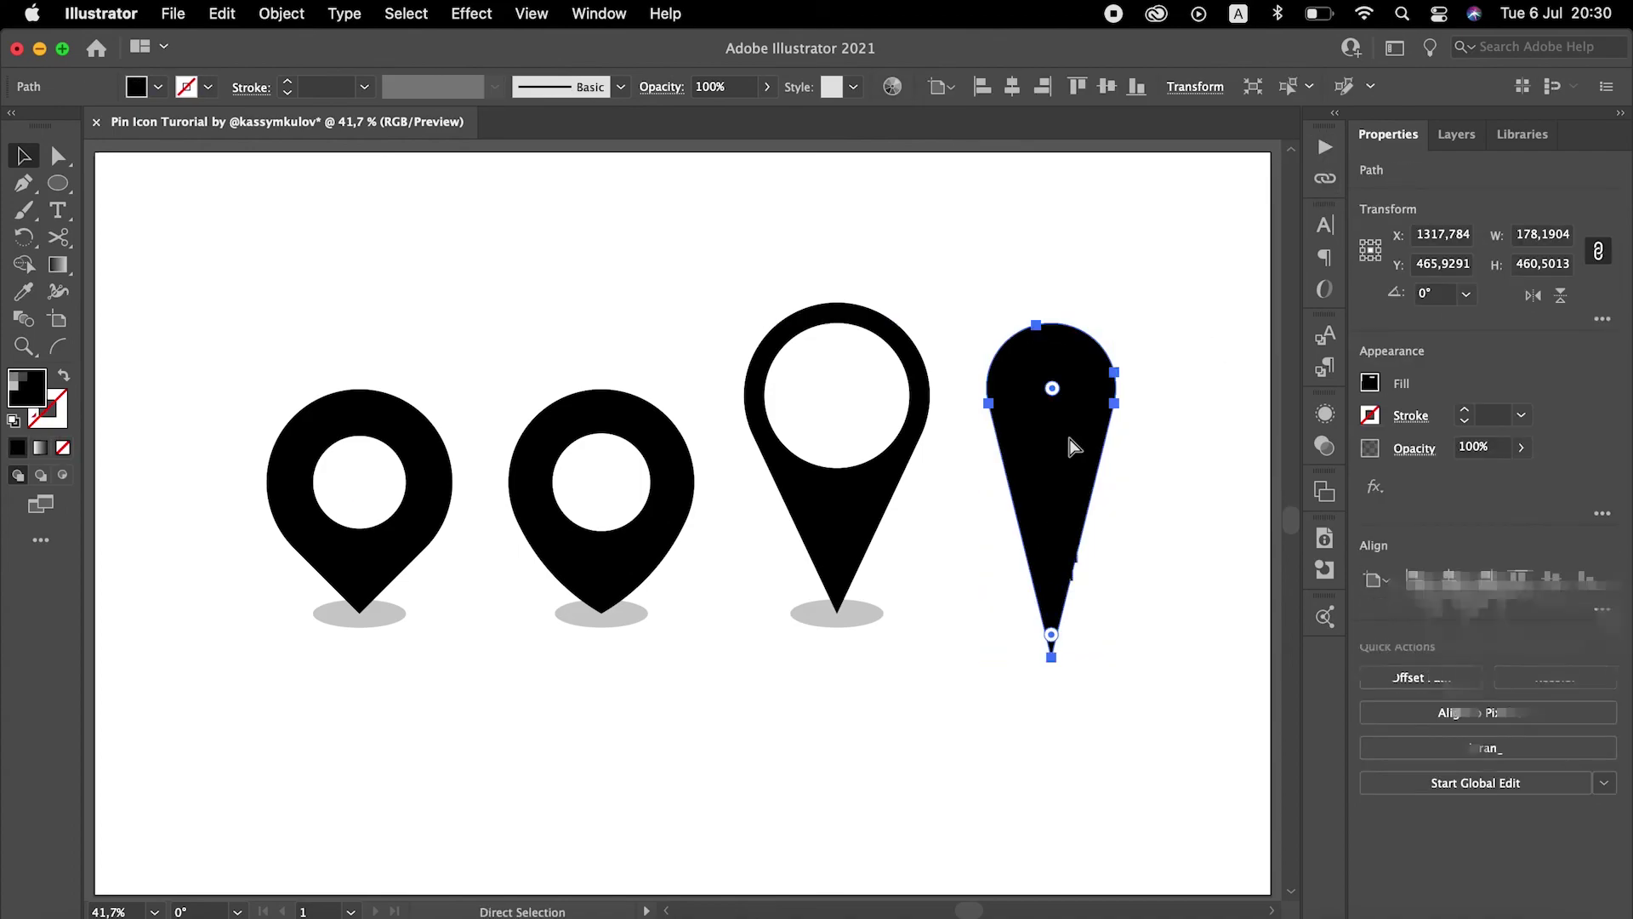
- Replace it with a shorter tapered vertical pin further right, adjusting its length
{"action": "key", "text": "Delete"}
{"action": "key", "text": "p"}
{"action": "left_click", "coordinate": [1079, 395]}
{"action": "left_click", "coordinate": [1078, 594]}
{"action": "key", "text": "v"}
{"action": "left_click", "coordinate": [436, 87]}
{"action": "left_click", "coordinate": [449, 199]}
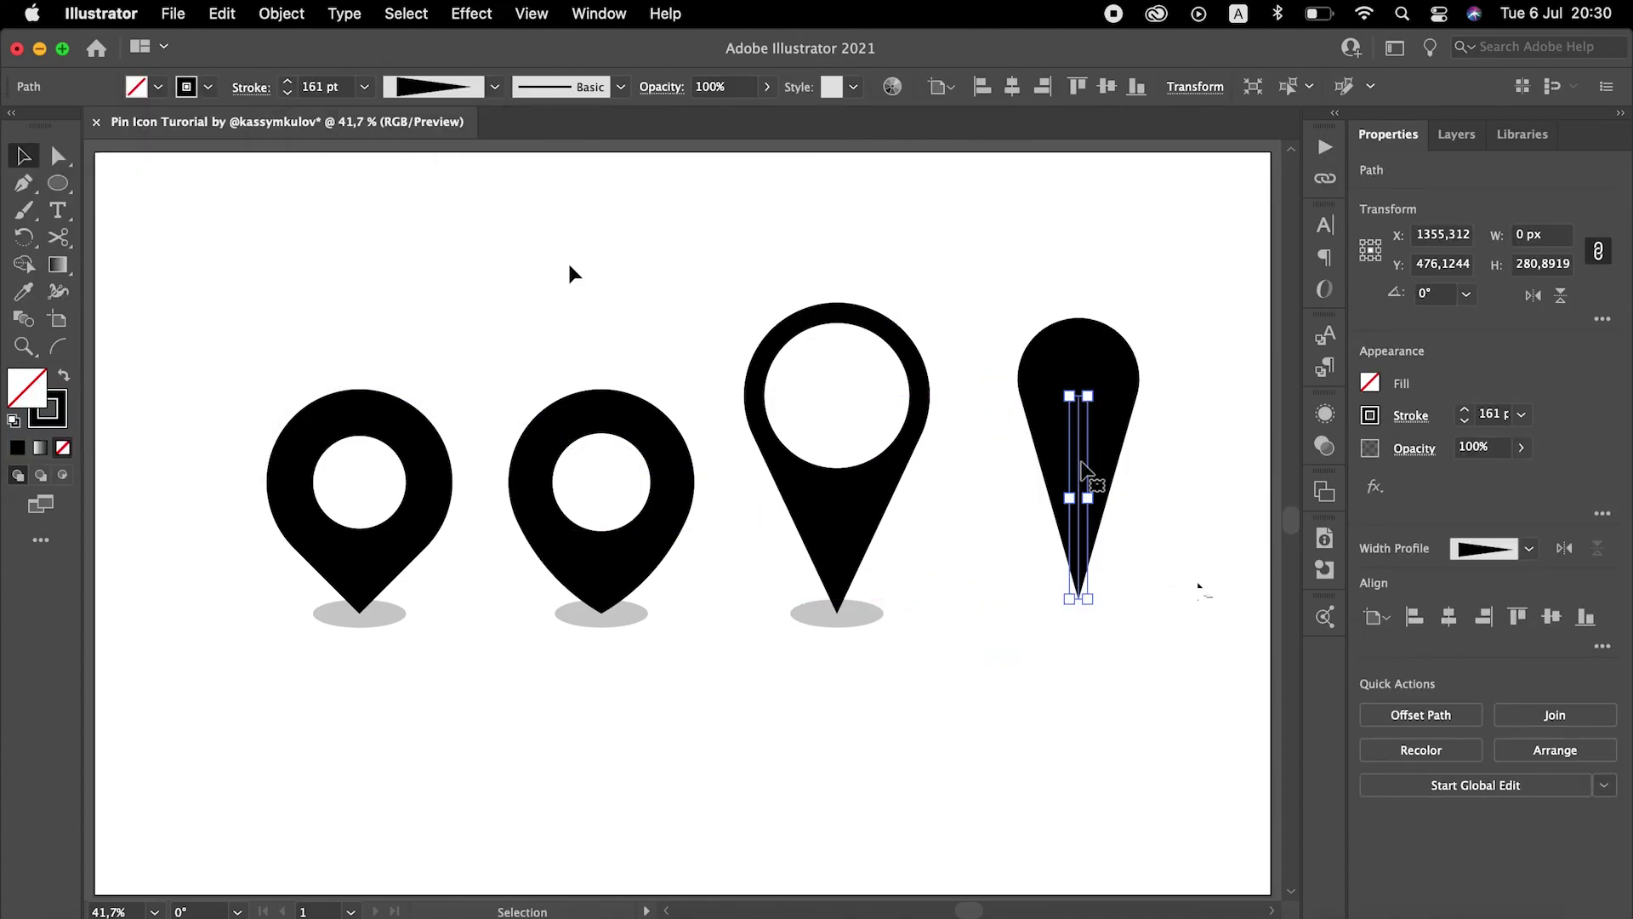
{"action": "left_click_drag", "start_coordinate": [1078, 594], "coordinate": [1079, 481]}
- Draw a circle over the fourth pin's top and copy a grey shadow beneath it
{"action": "key", "text": "l"}
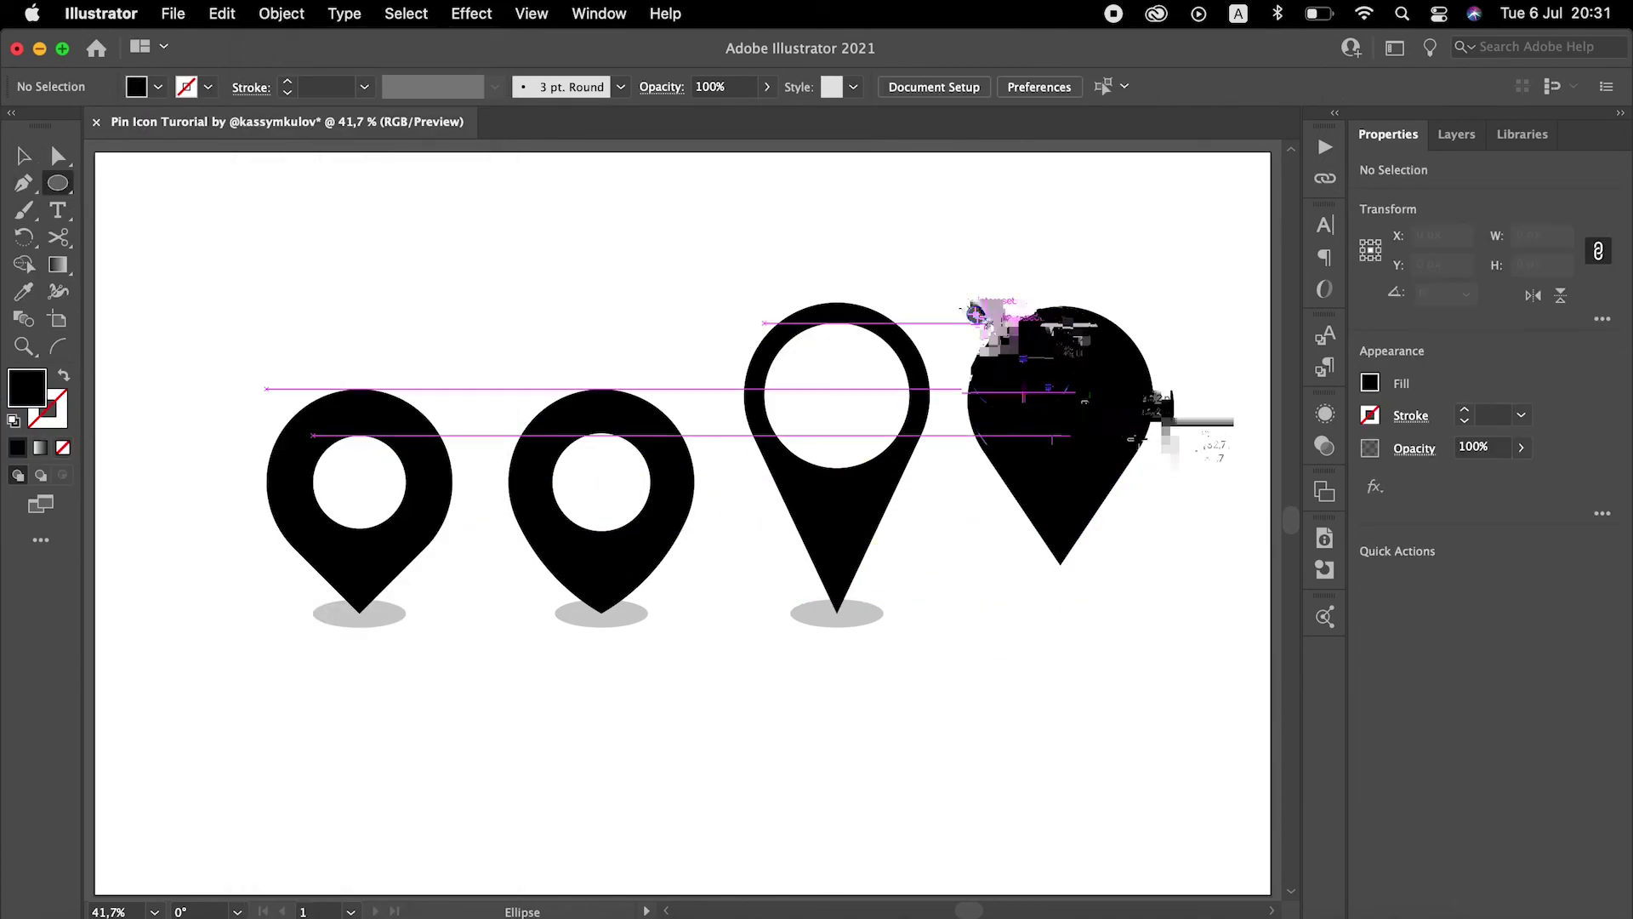
{"action": "left_click_drag", "start_coordinate": [1018, 358], "coordinate": [1103, 447]}
{"action": "key", "text": "super+shift+a"}
{"action": "left_click_drag", "start_coordinate": [837, 612], "coordinate": [1060, 613]}
- Select all the pins and distribute their spacing evenly
{"action": "left_click", "coordinate": [668, 489]}
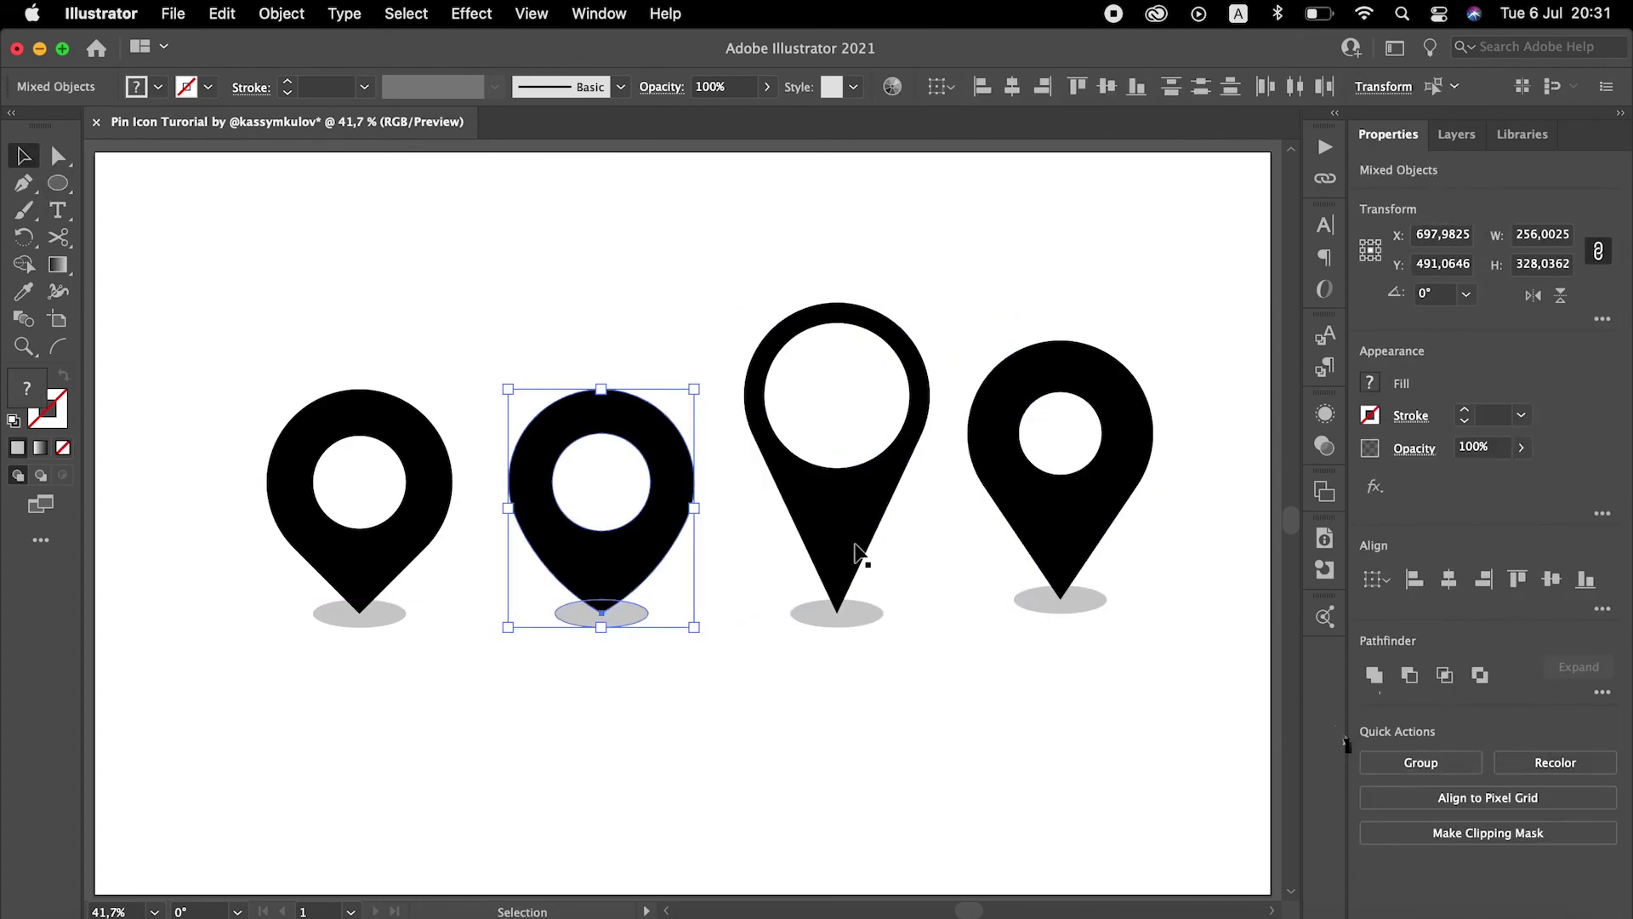
{"action": "key", "text": "super+a"}
{"action": "left_click", "coordinate": [1148, 87]}
{"action": "left_click", "coordinate": [668, 489]}
- Nudge the second pin slightly right, then group all four pins
{"action": "left_click_drag", "start_coordinate": [668, 490], "coordinate": [675, 489]}
{"action": "key", "text": "super+a"}
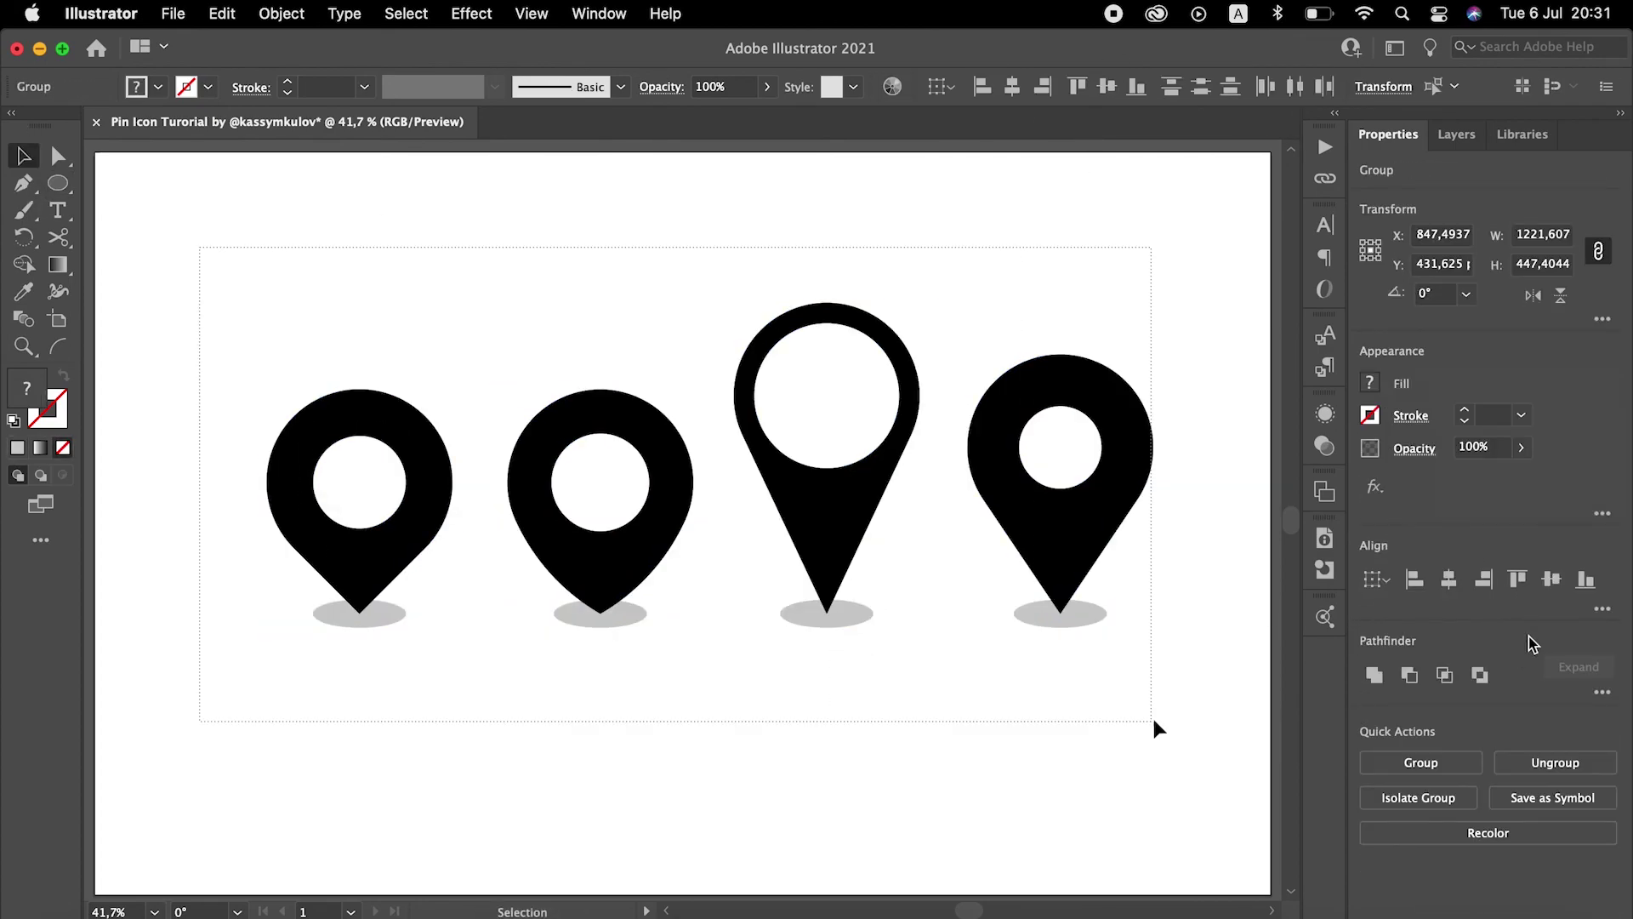
{"action": "left_click", "coordinate": [1420, 762]}
- Centre the pin group horizontally on the artboard, undoing the vertical centring
{"action": "left_click", "coordinate": [1009, 87]}
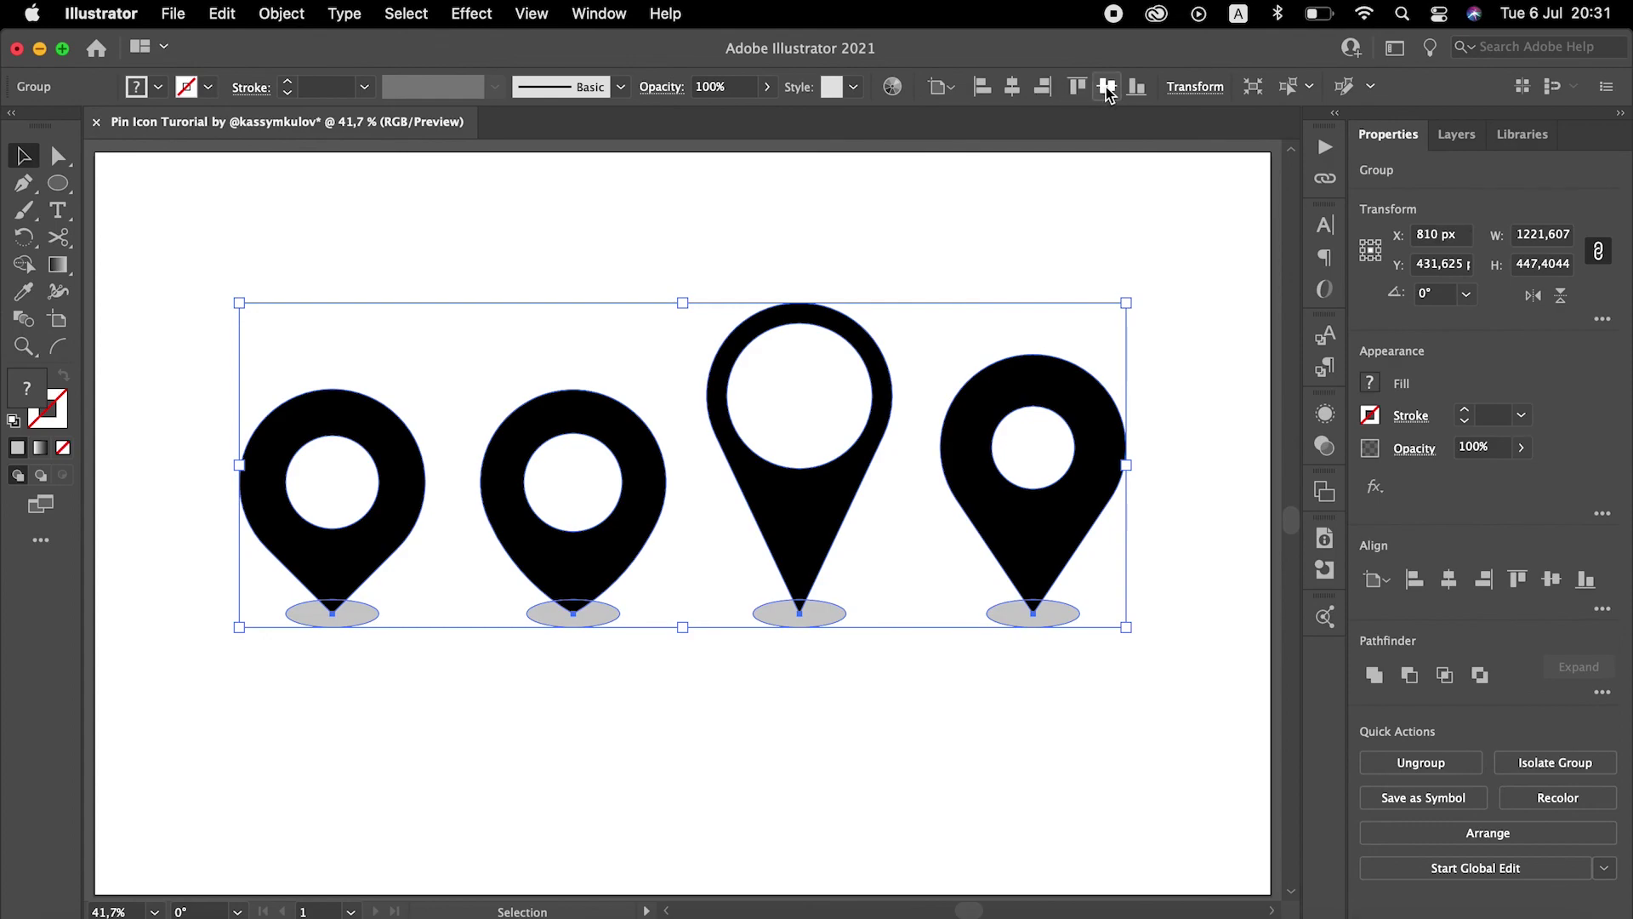
{"action": "left_click", "coordinate": [1107, 87]}
{"action": "left_click", "coordinate": [311, 513]}
{"action": "key", "text": "super+a"}
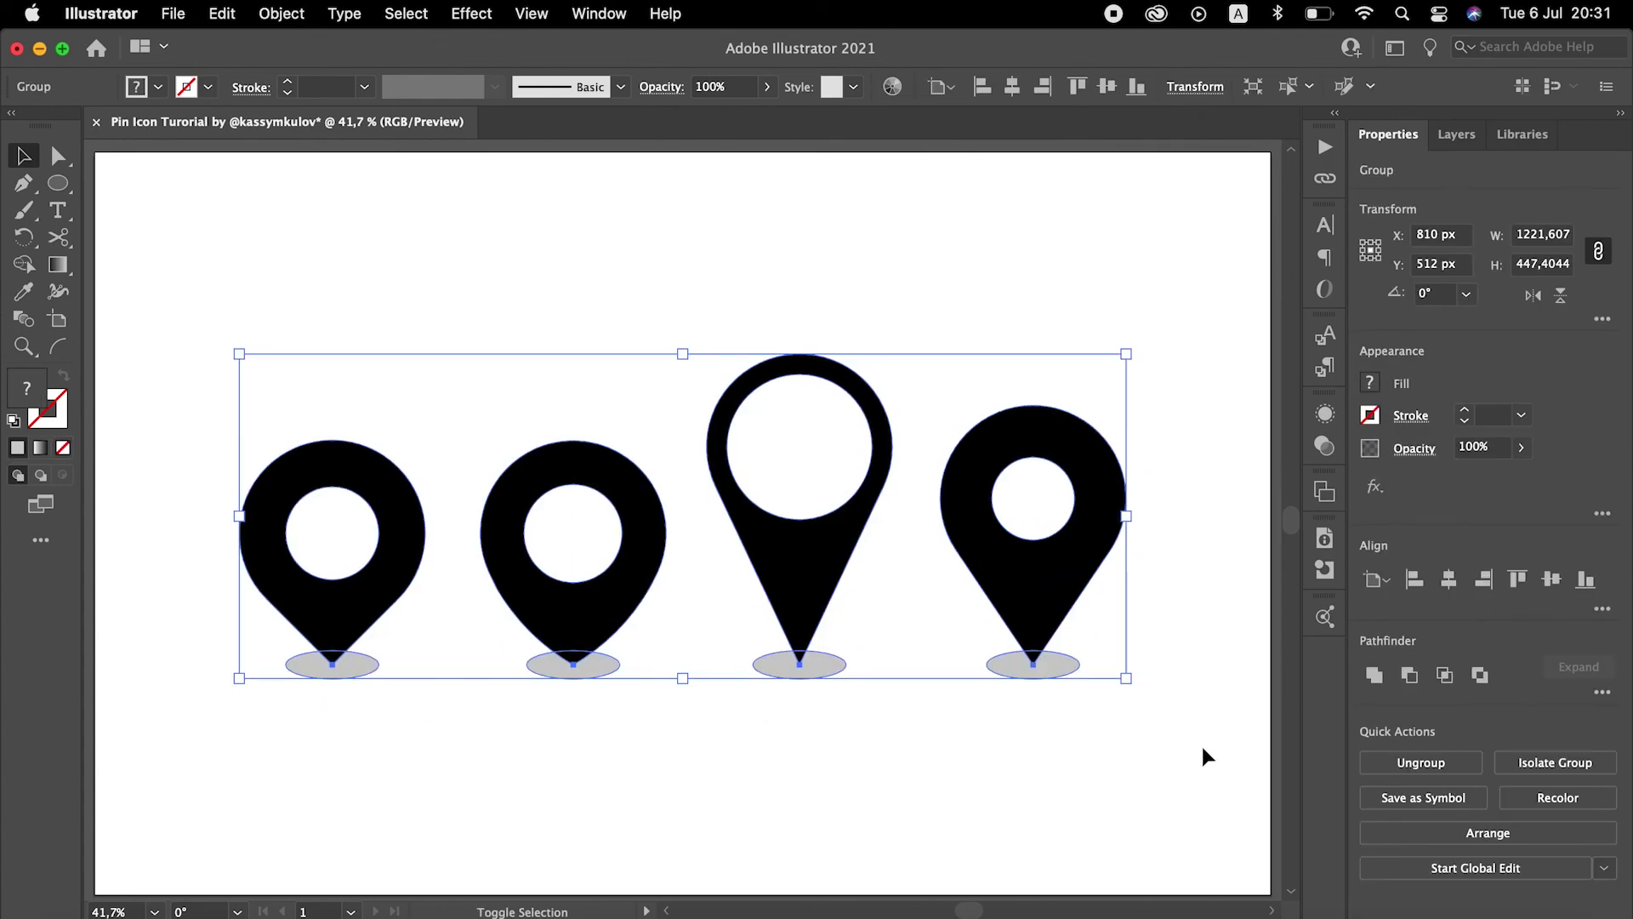
{"action": "key", "text": "super+z"}
{"action": "left_click", "coordinate": [1202, 692]}
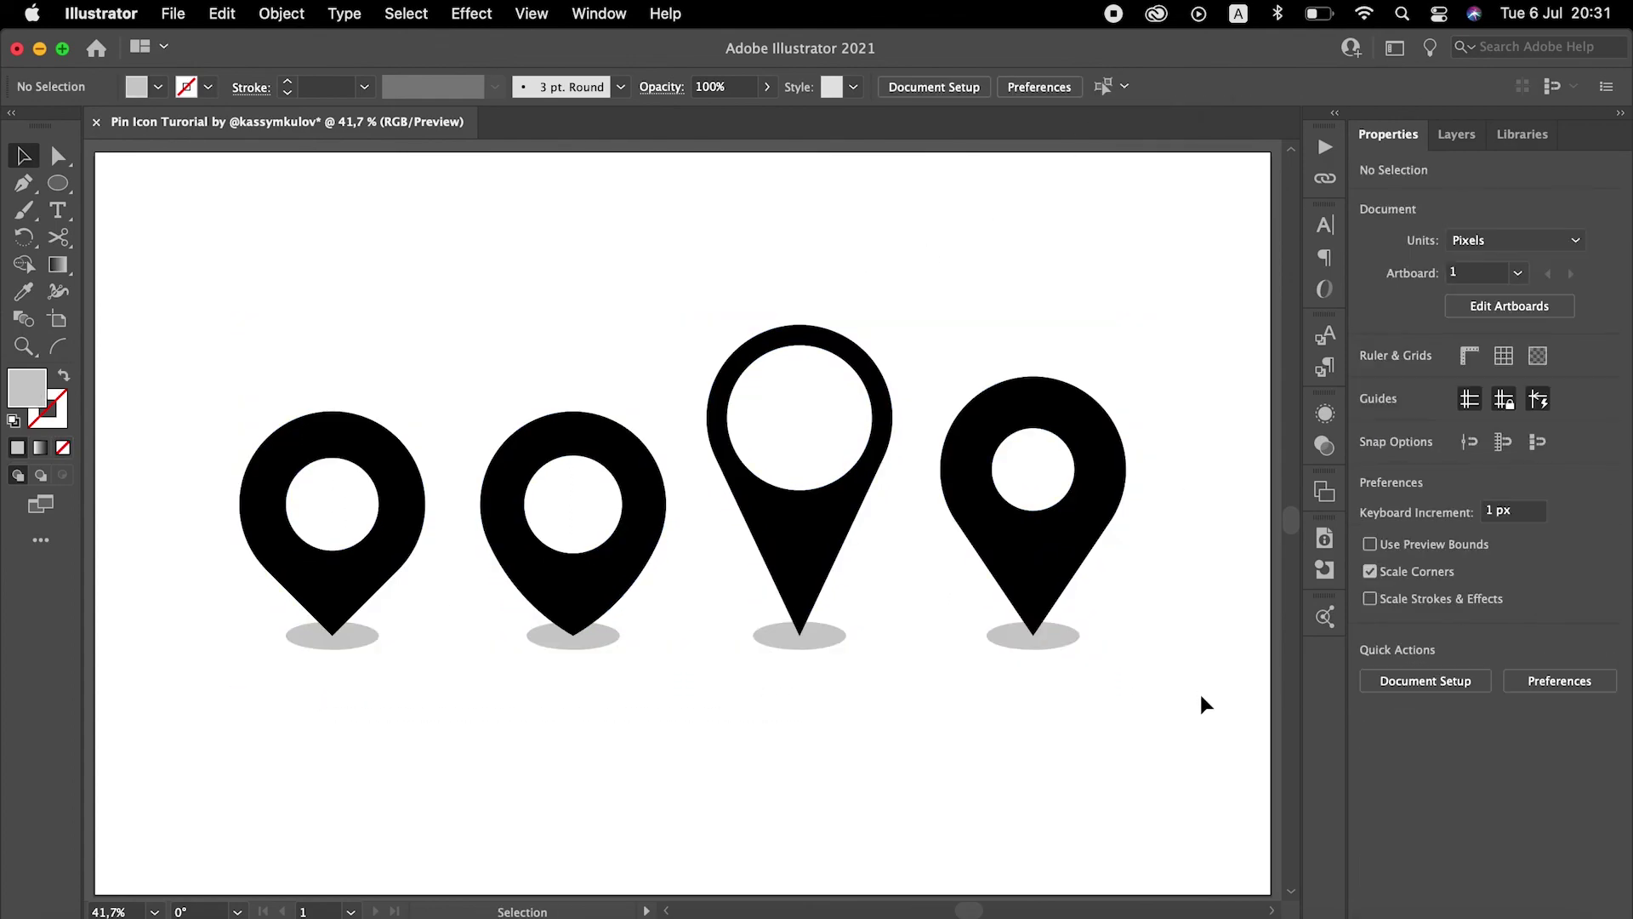